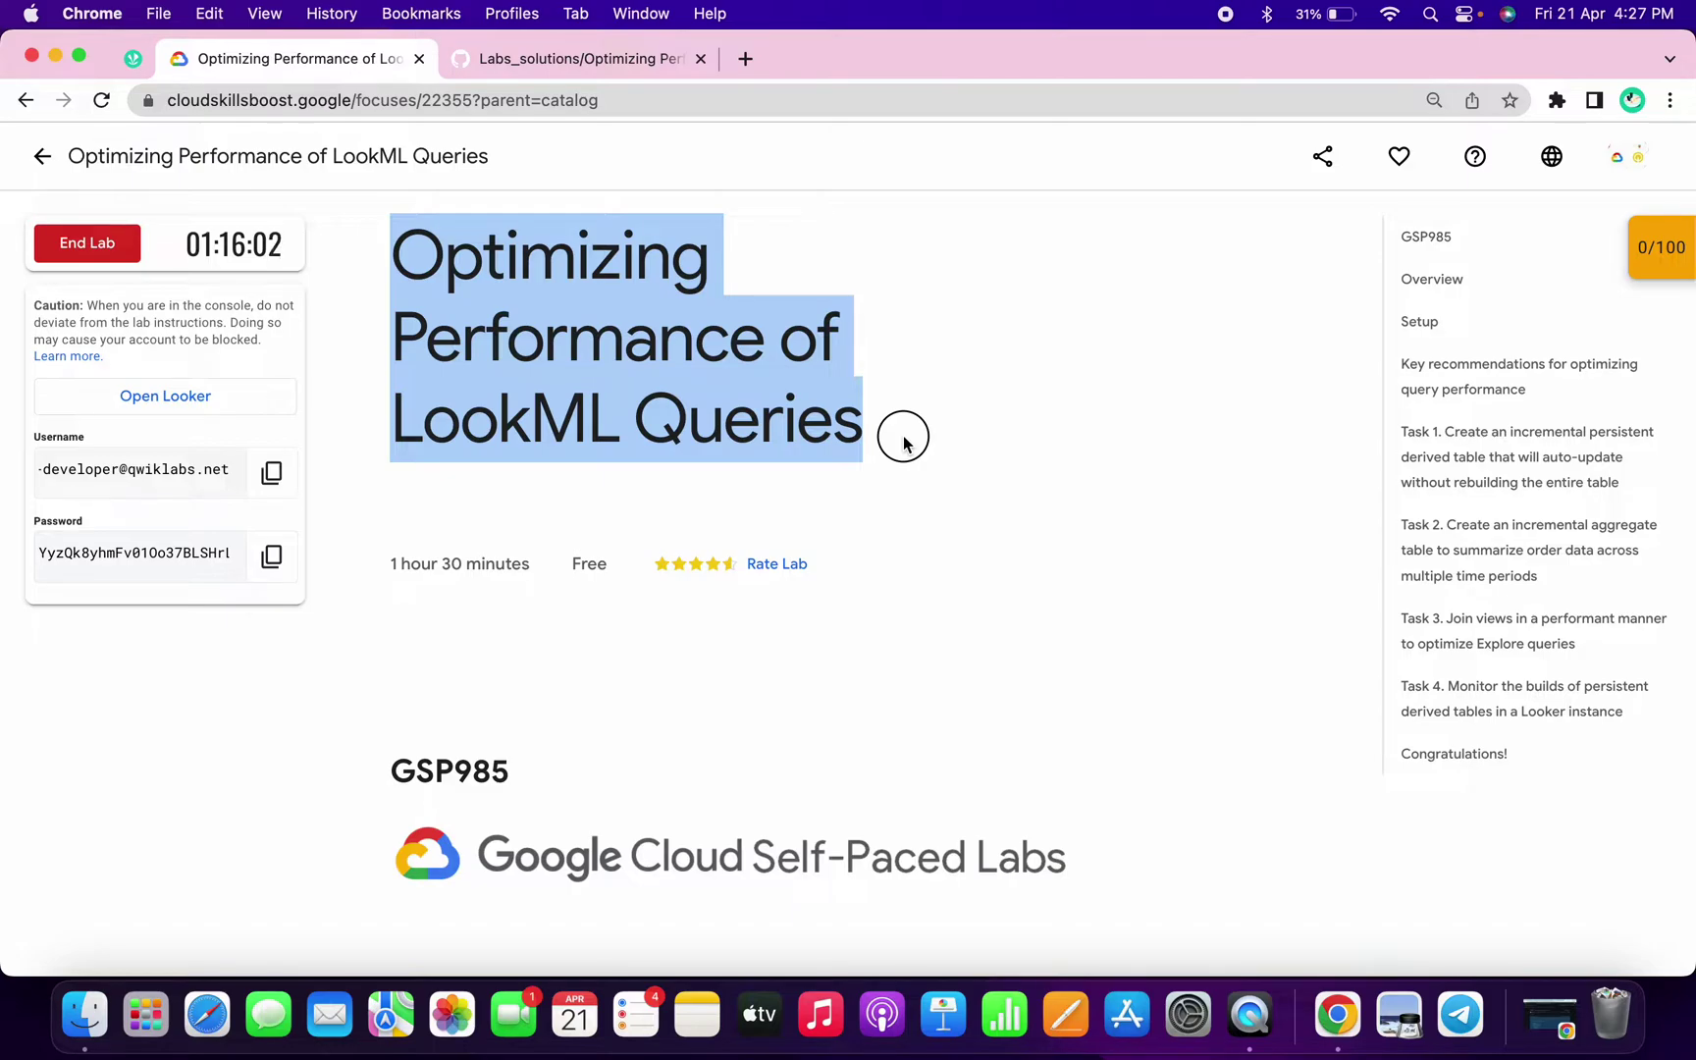
Switch from the lab page to the full-screen Incognito Looker window
{"action": "key", "text": "ctrl+Right"}
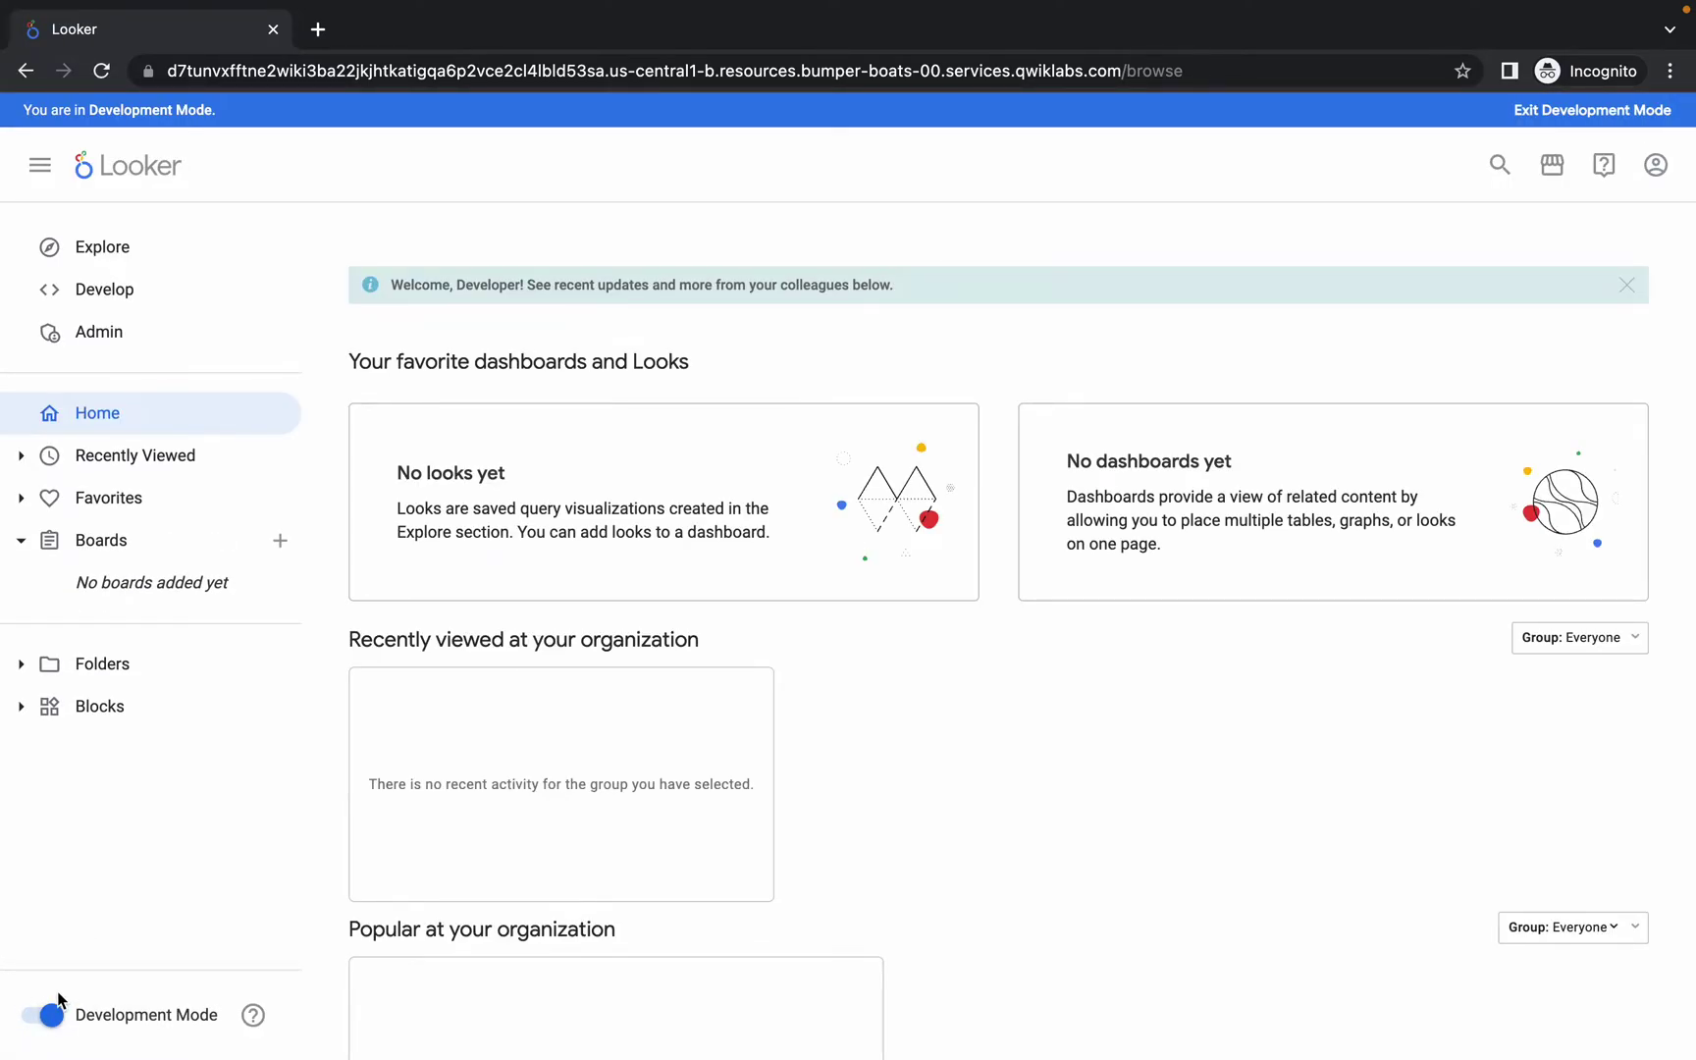
Open the qwiklabs-ecommerce project from the Develop menu
{"action": "left_click", "coordinate": [118, 288]}
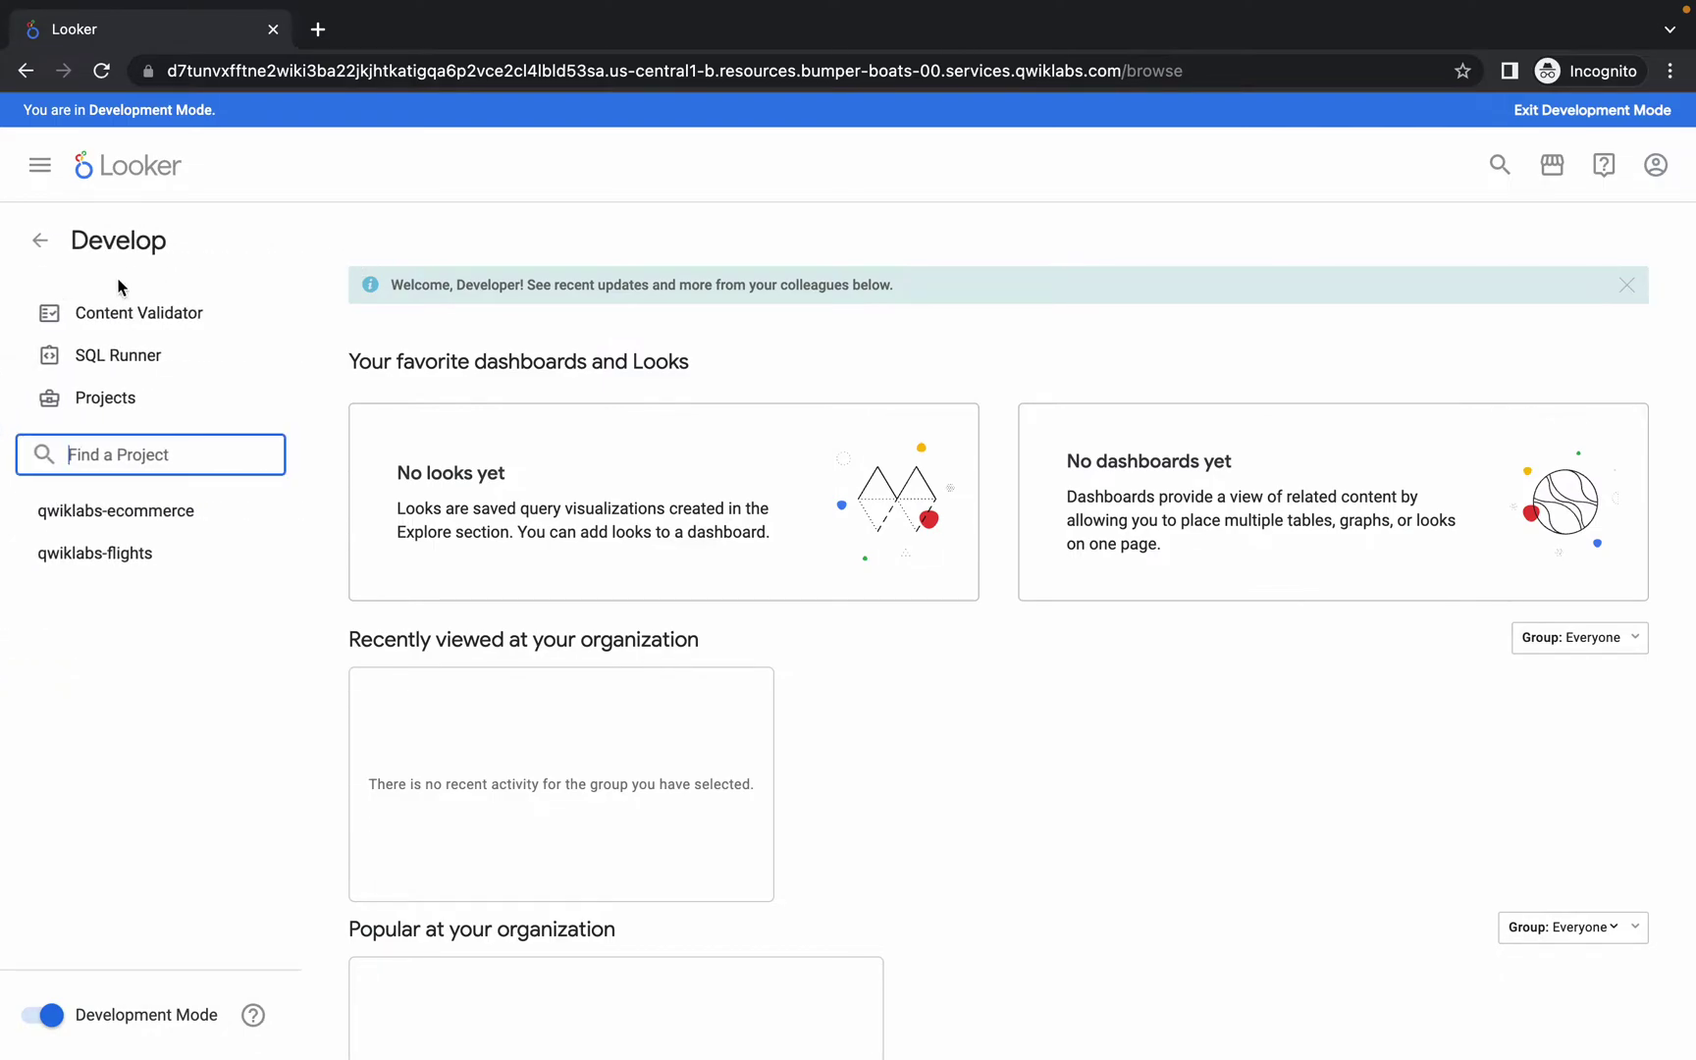
{"action": "left_click", "coordinate": [150, 527]}
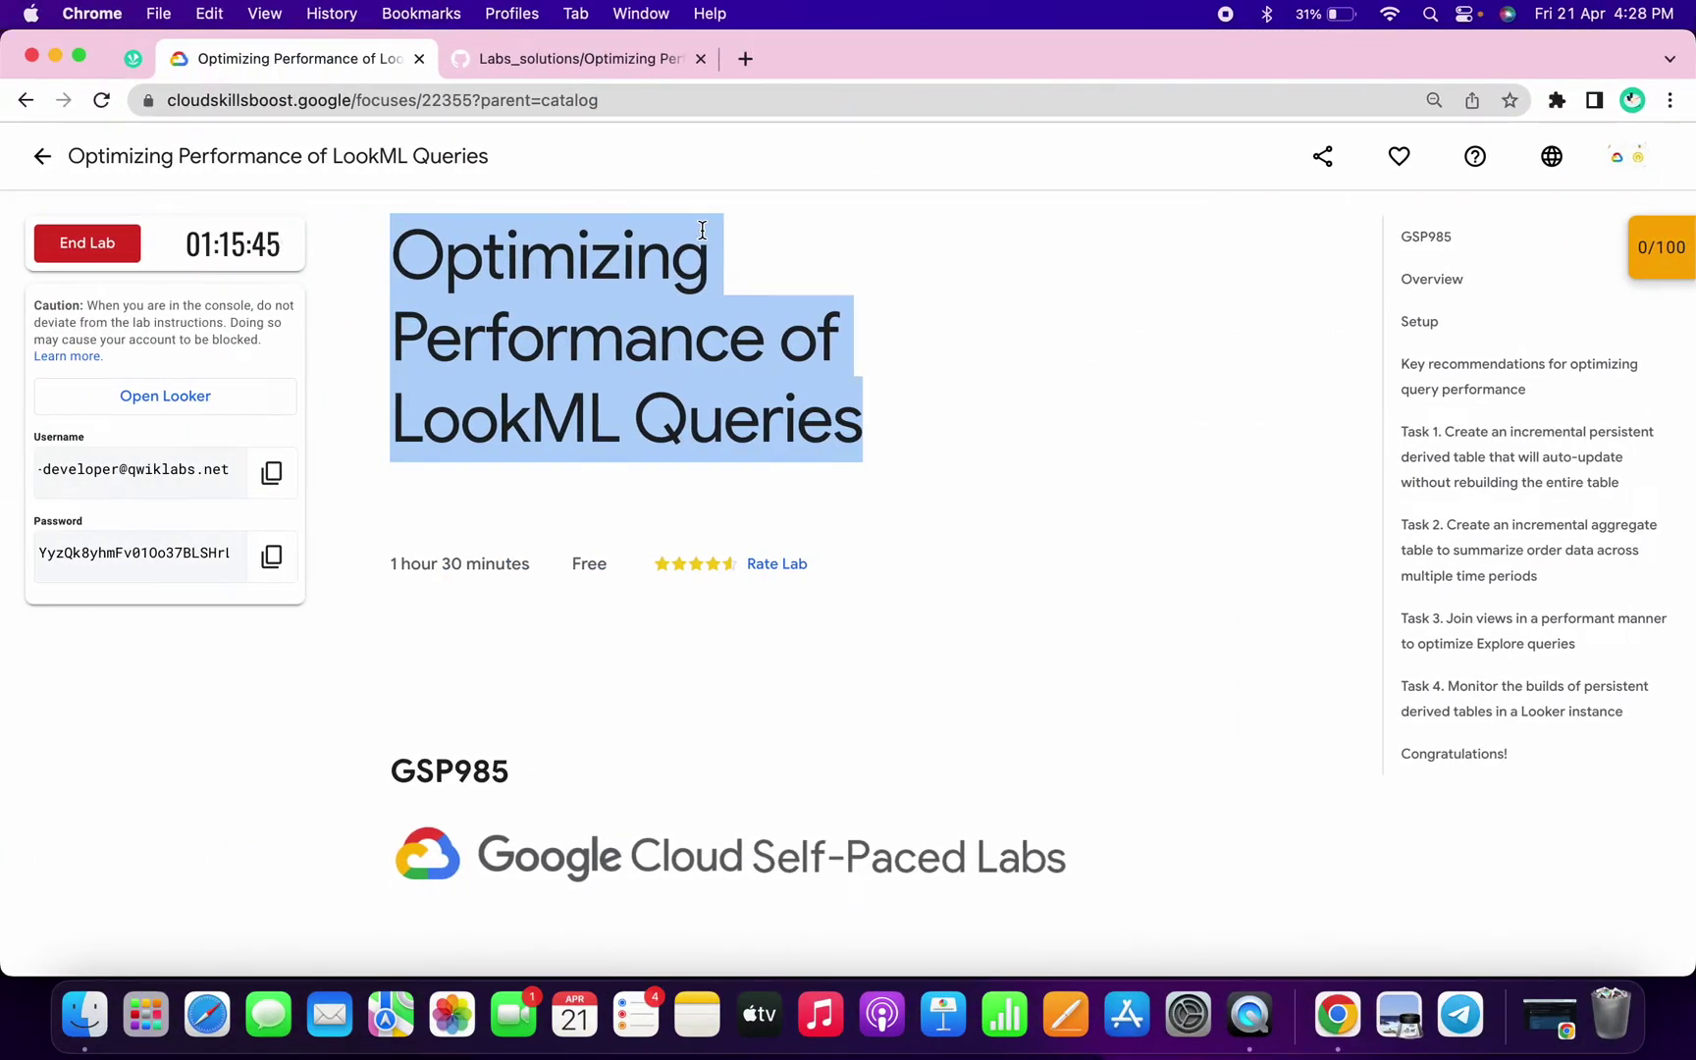
Go to Task 1's derived-table view instructions and select the name incremental_pdt
{"action": "left_click", "coordinate": [1453, 441]}
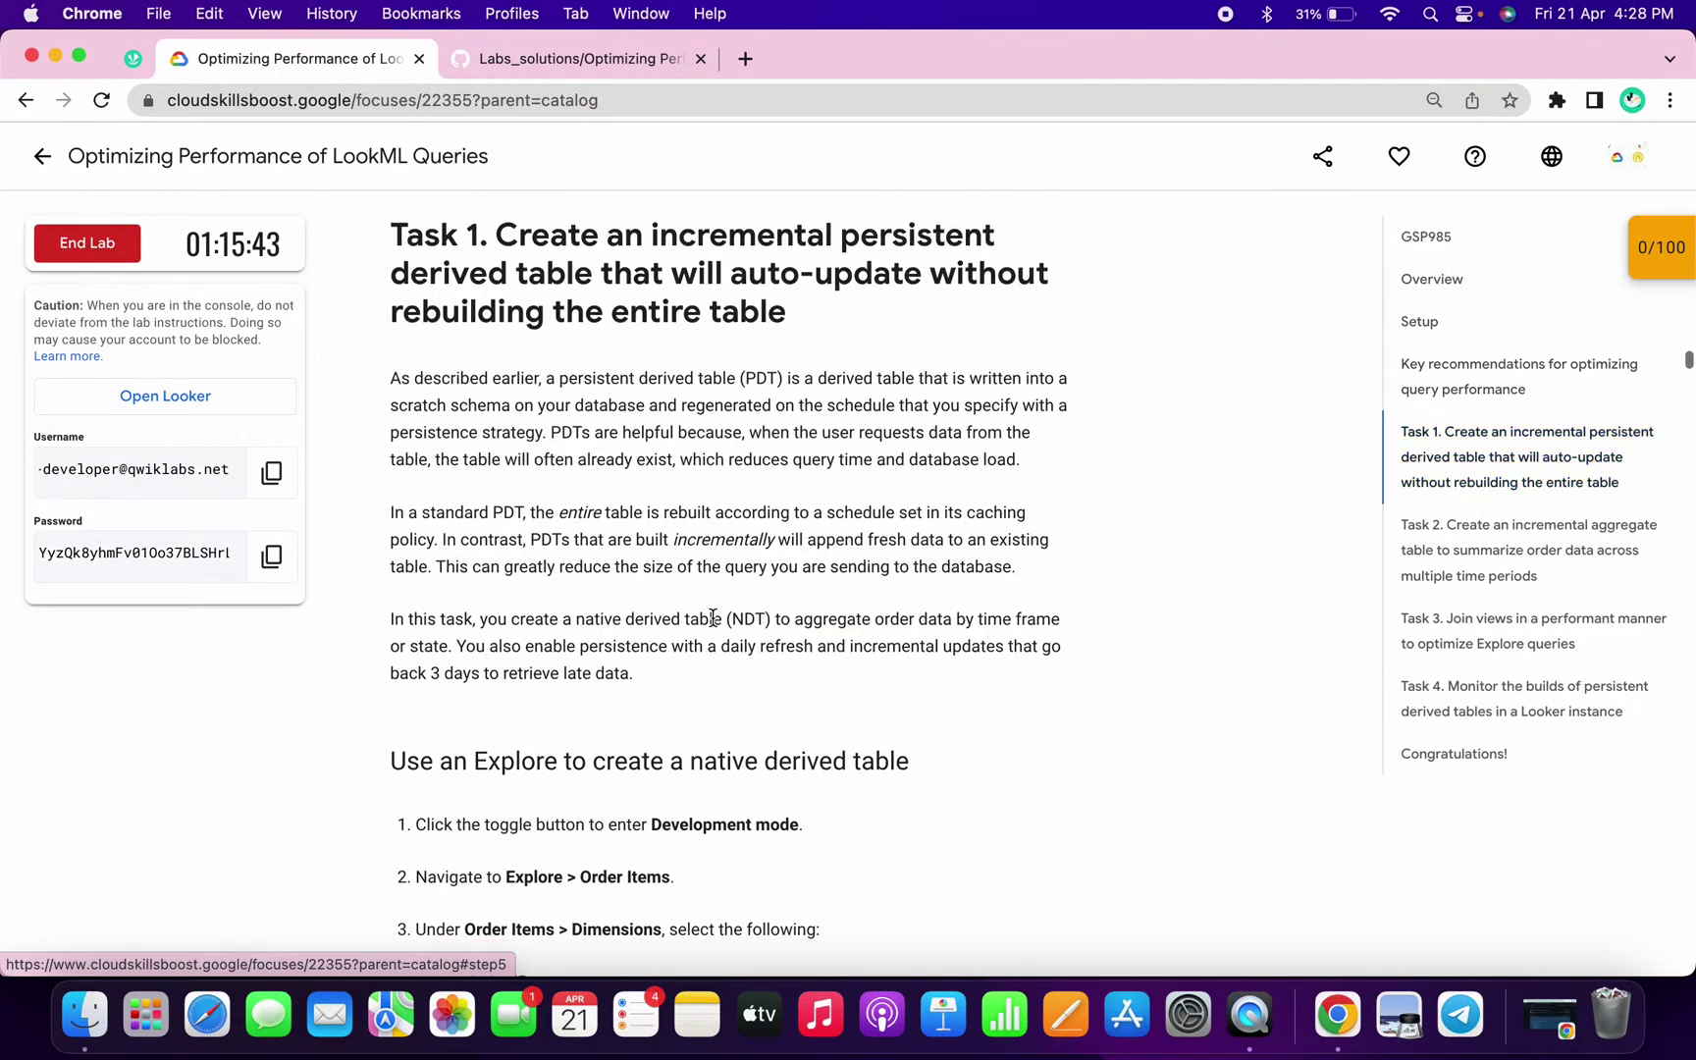
{"action": "scroll", "coordinate": [712, 619], "scroll_direction": "down", "scroll_amount": 5}
{"action": "scroll", "coordinate": [712, 618], "scroll_direction": "down", "scroll_amount": 3}
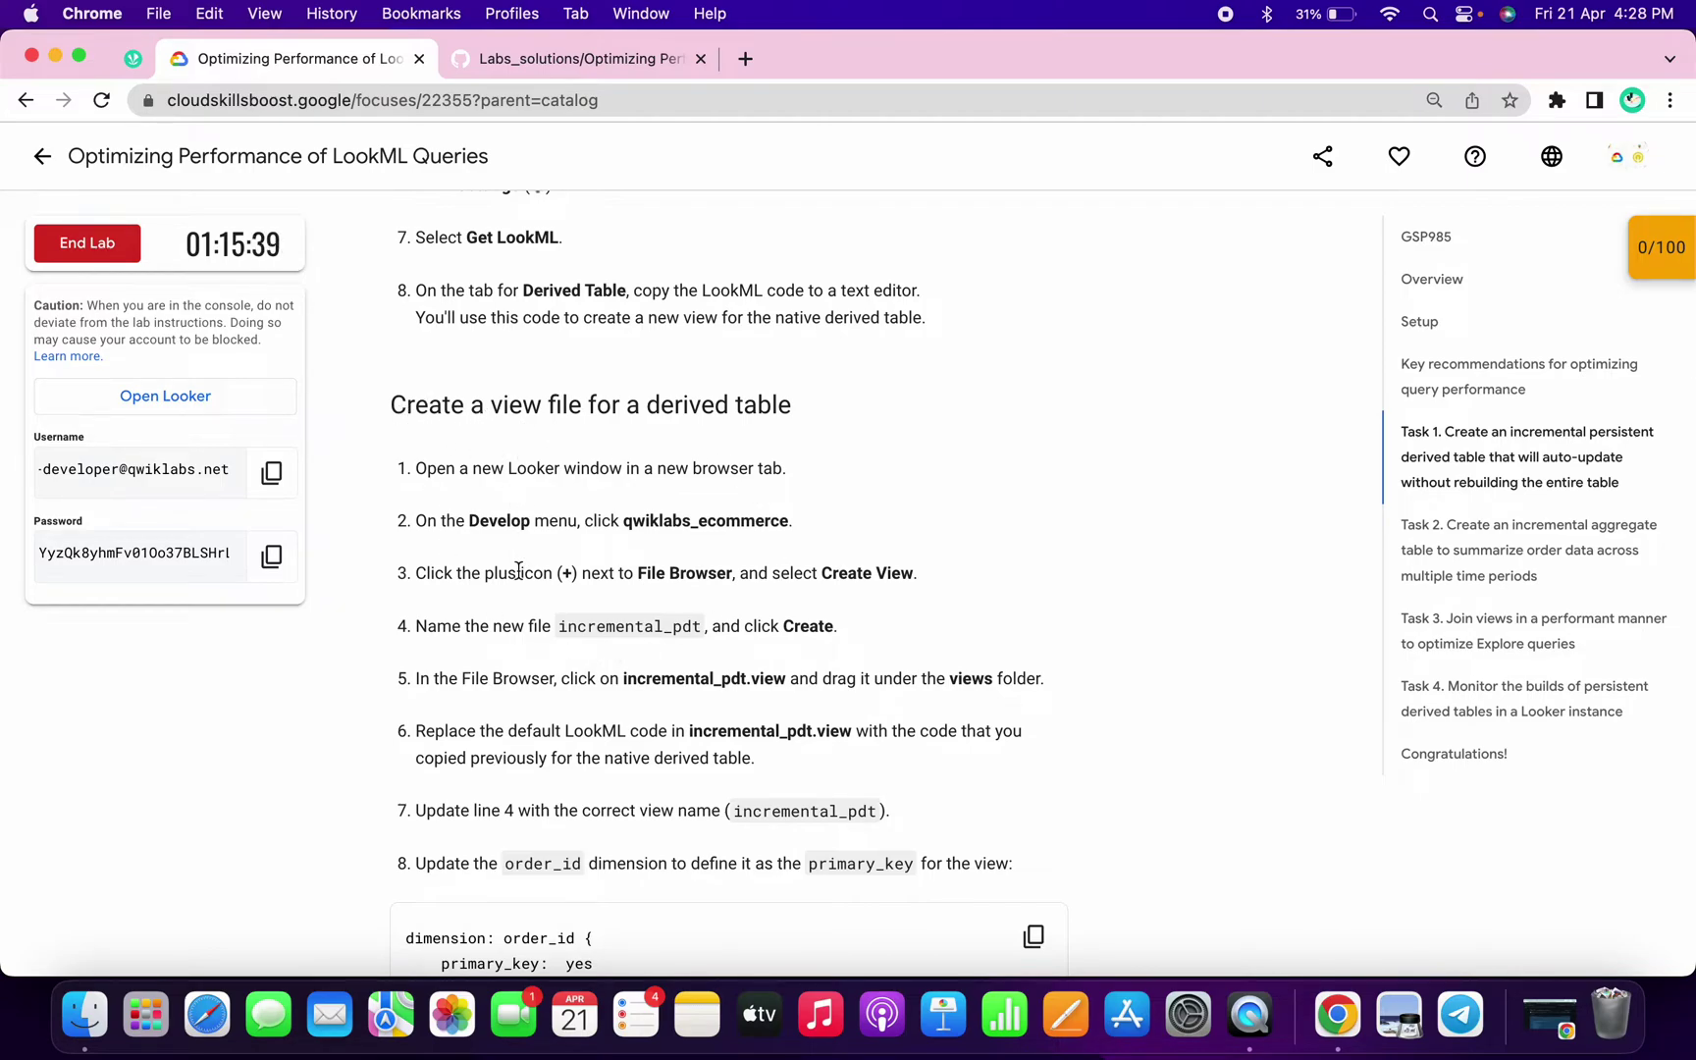
{"action": "double_click", "coordinate": [606, 627]}
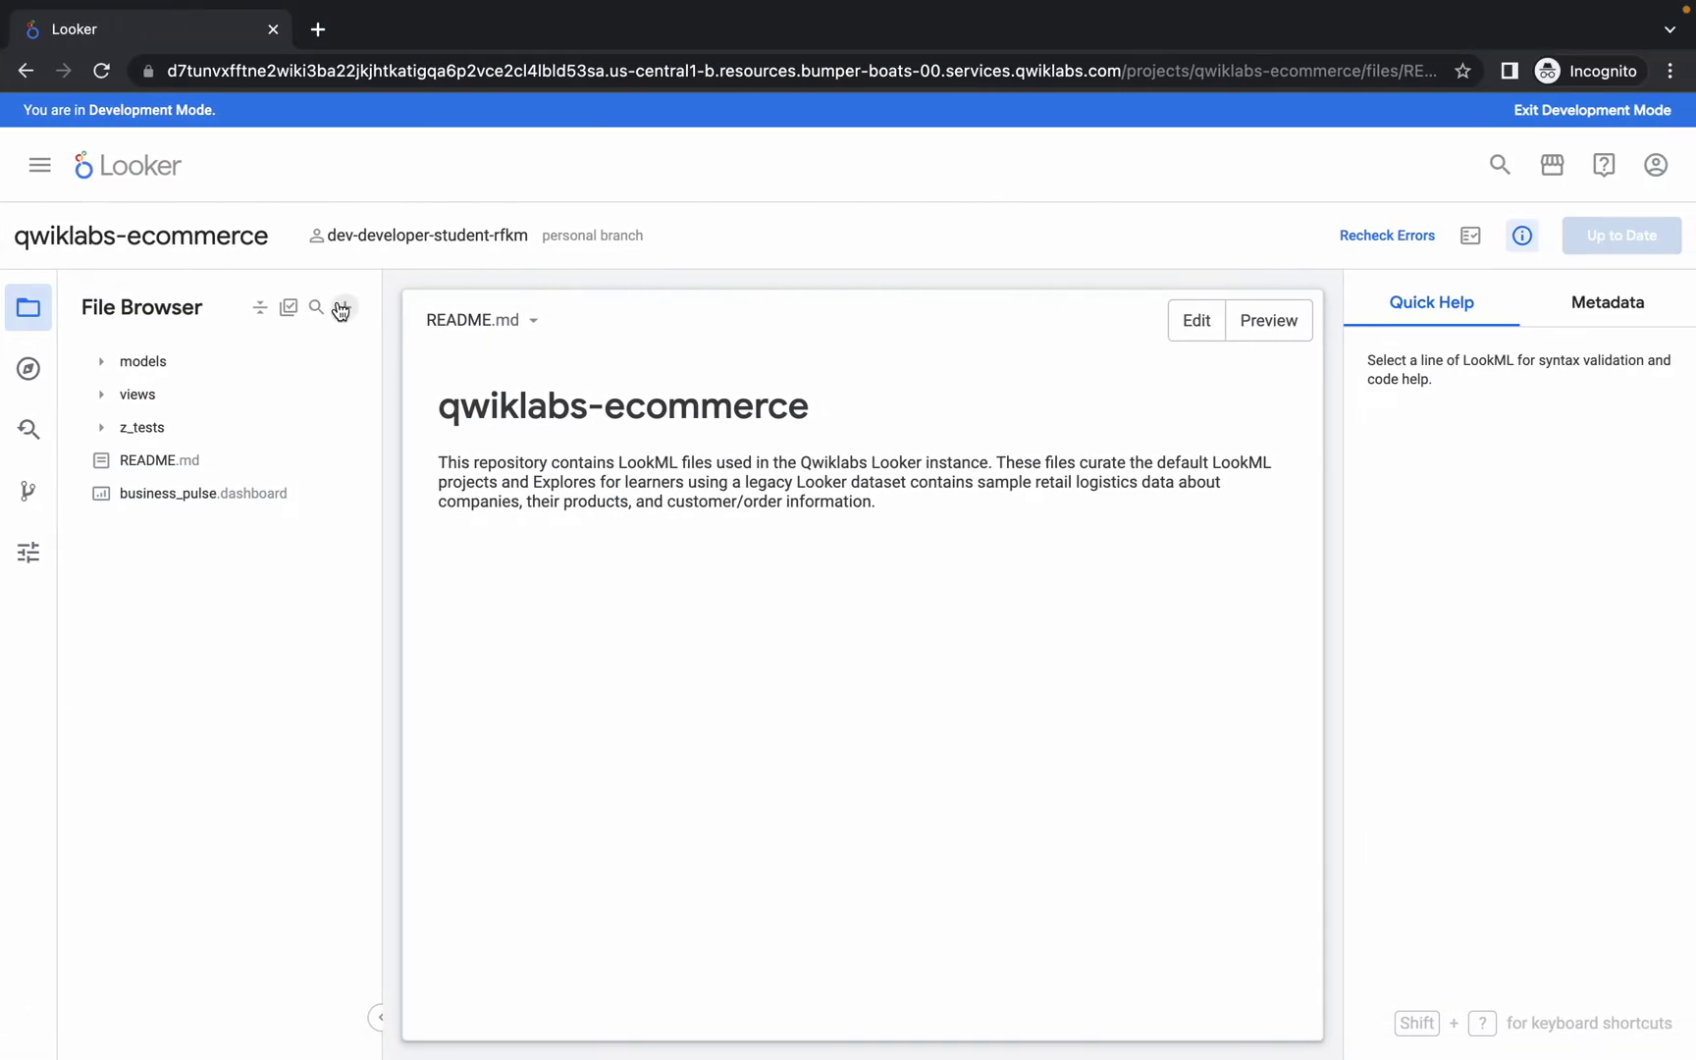
Create a new view file named incremental_pdt
{"action": "left_click", "coordinate": [343, 308]}
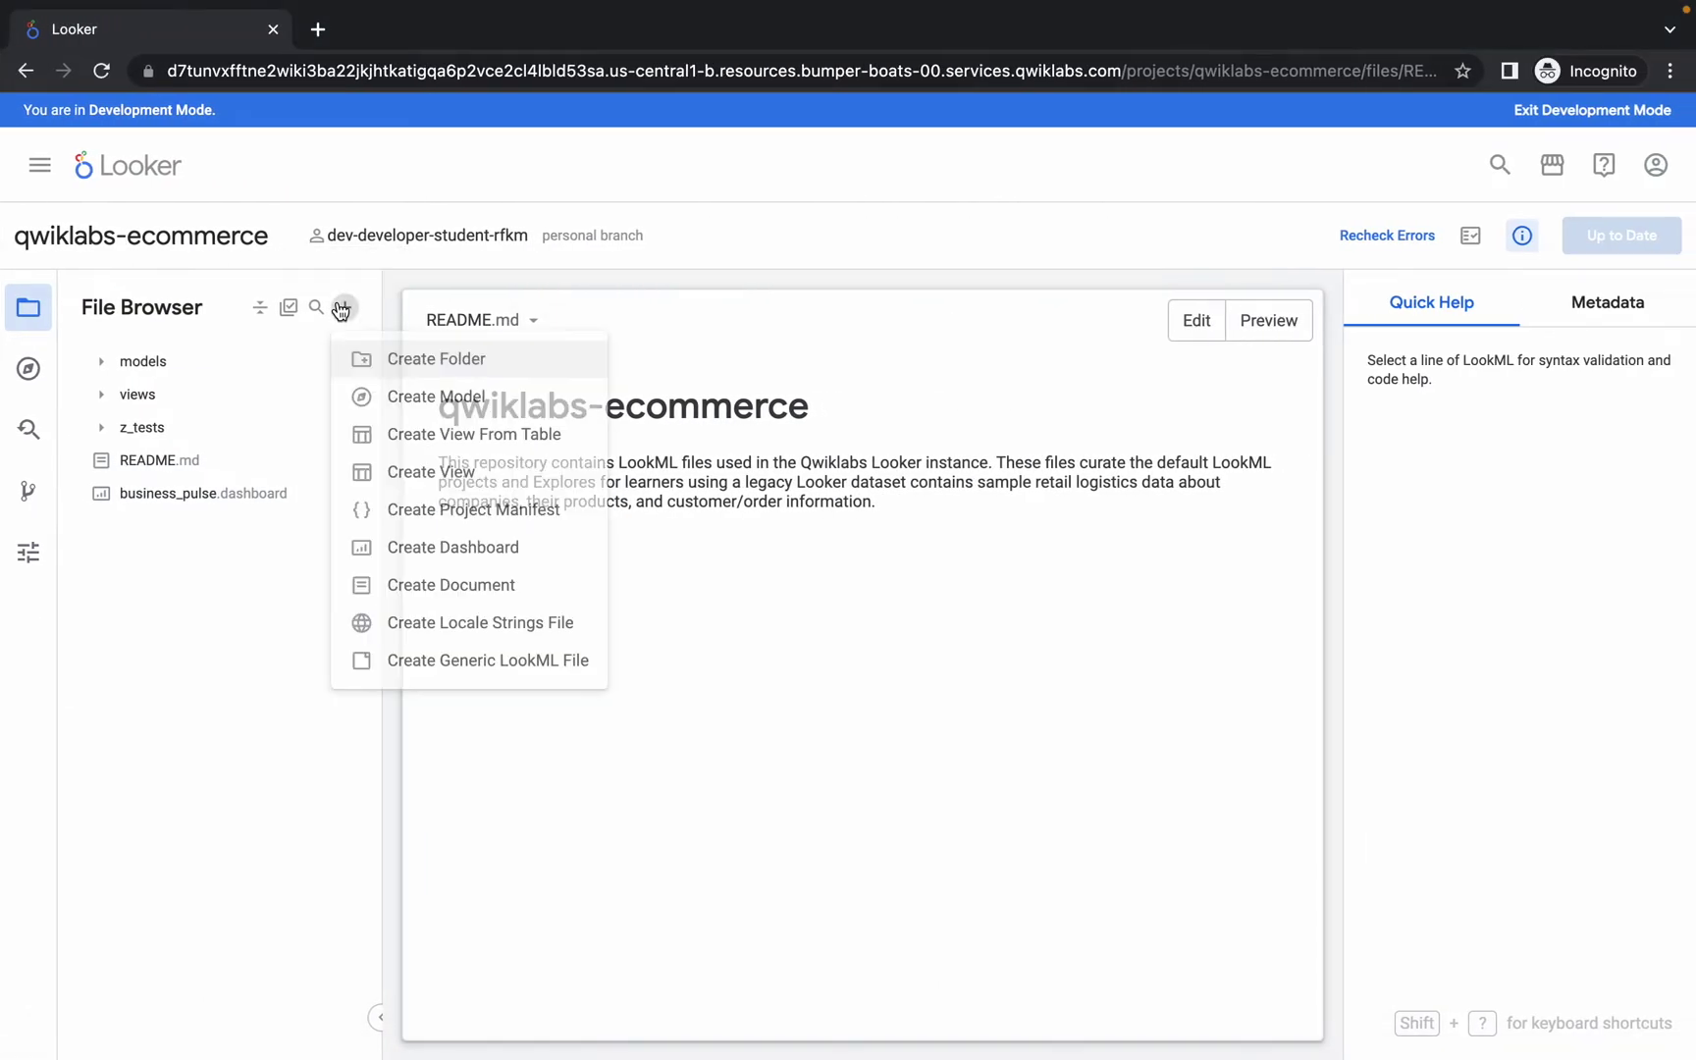
{"action": "left_click", "coordinate": [433, 475]}
{"action": "type", "text": "incremental_pdt"}
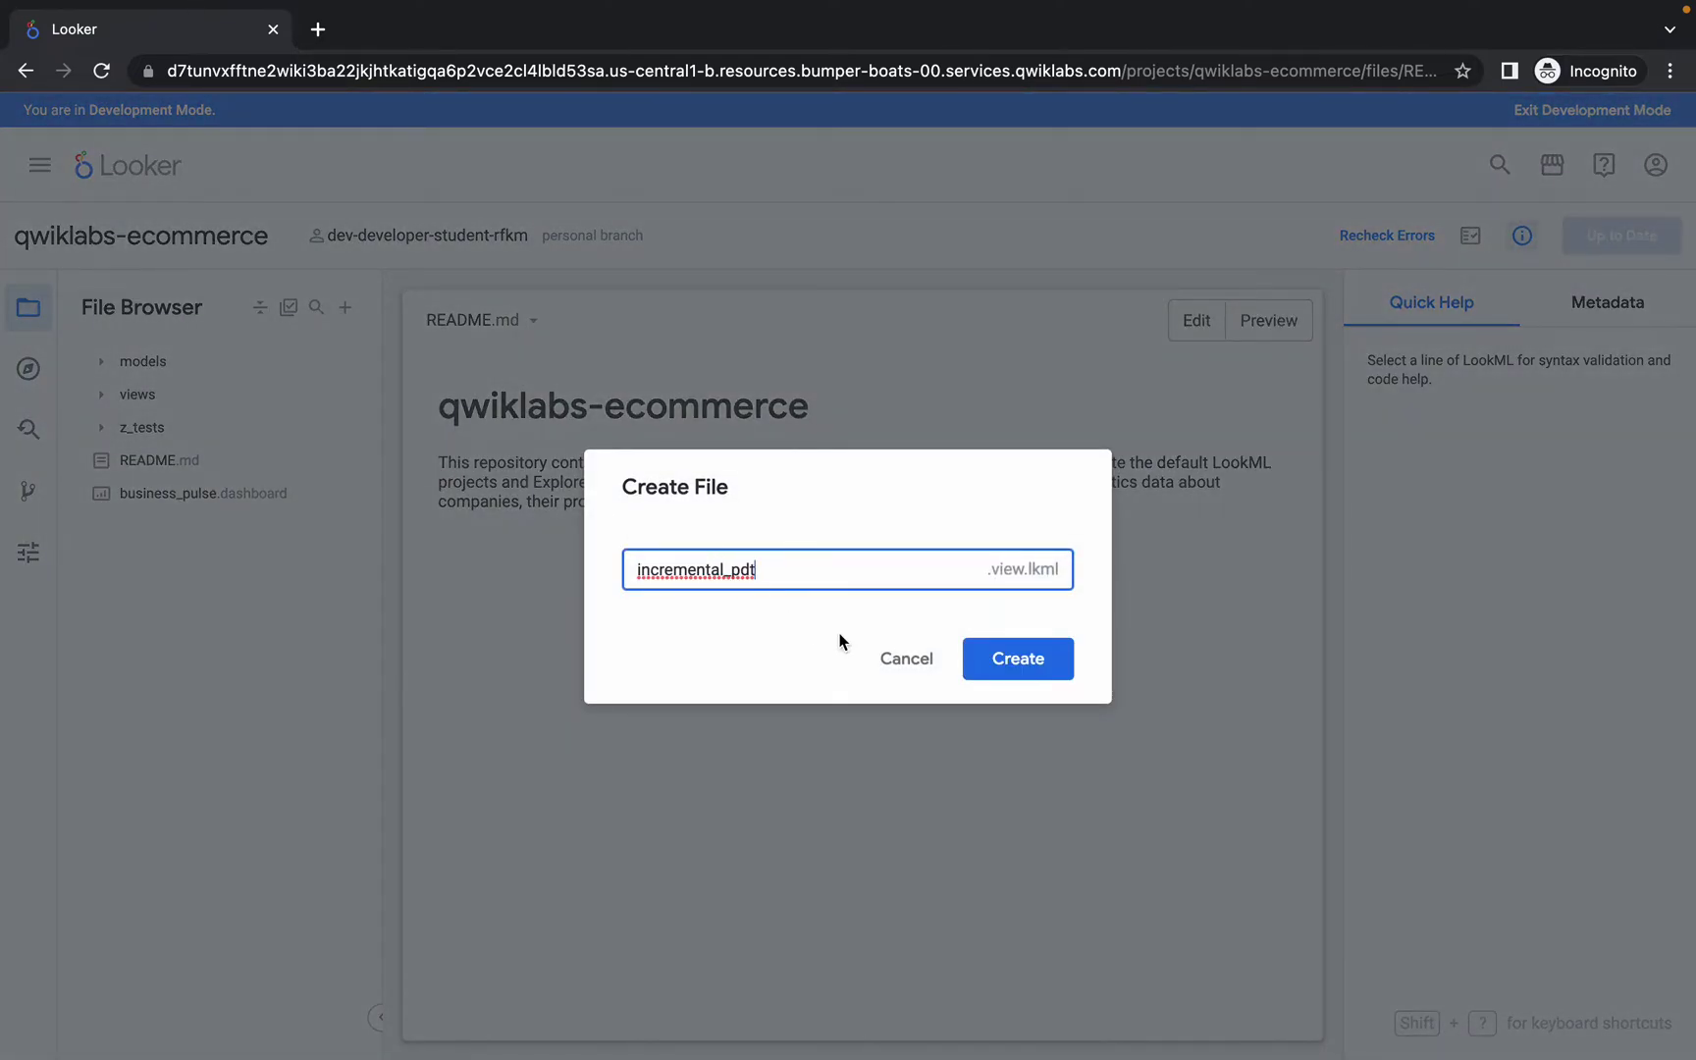
{"action": "left_click", "coordinate": [1029, 673]}
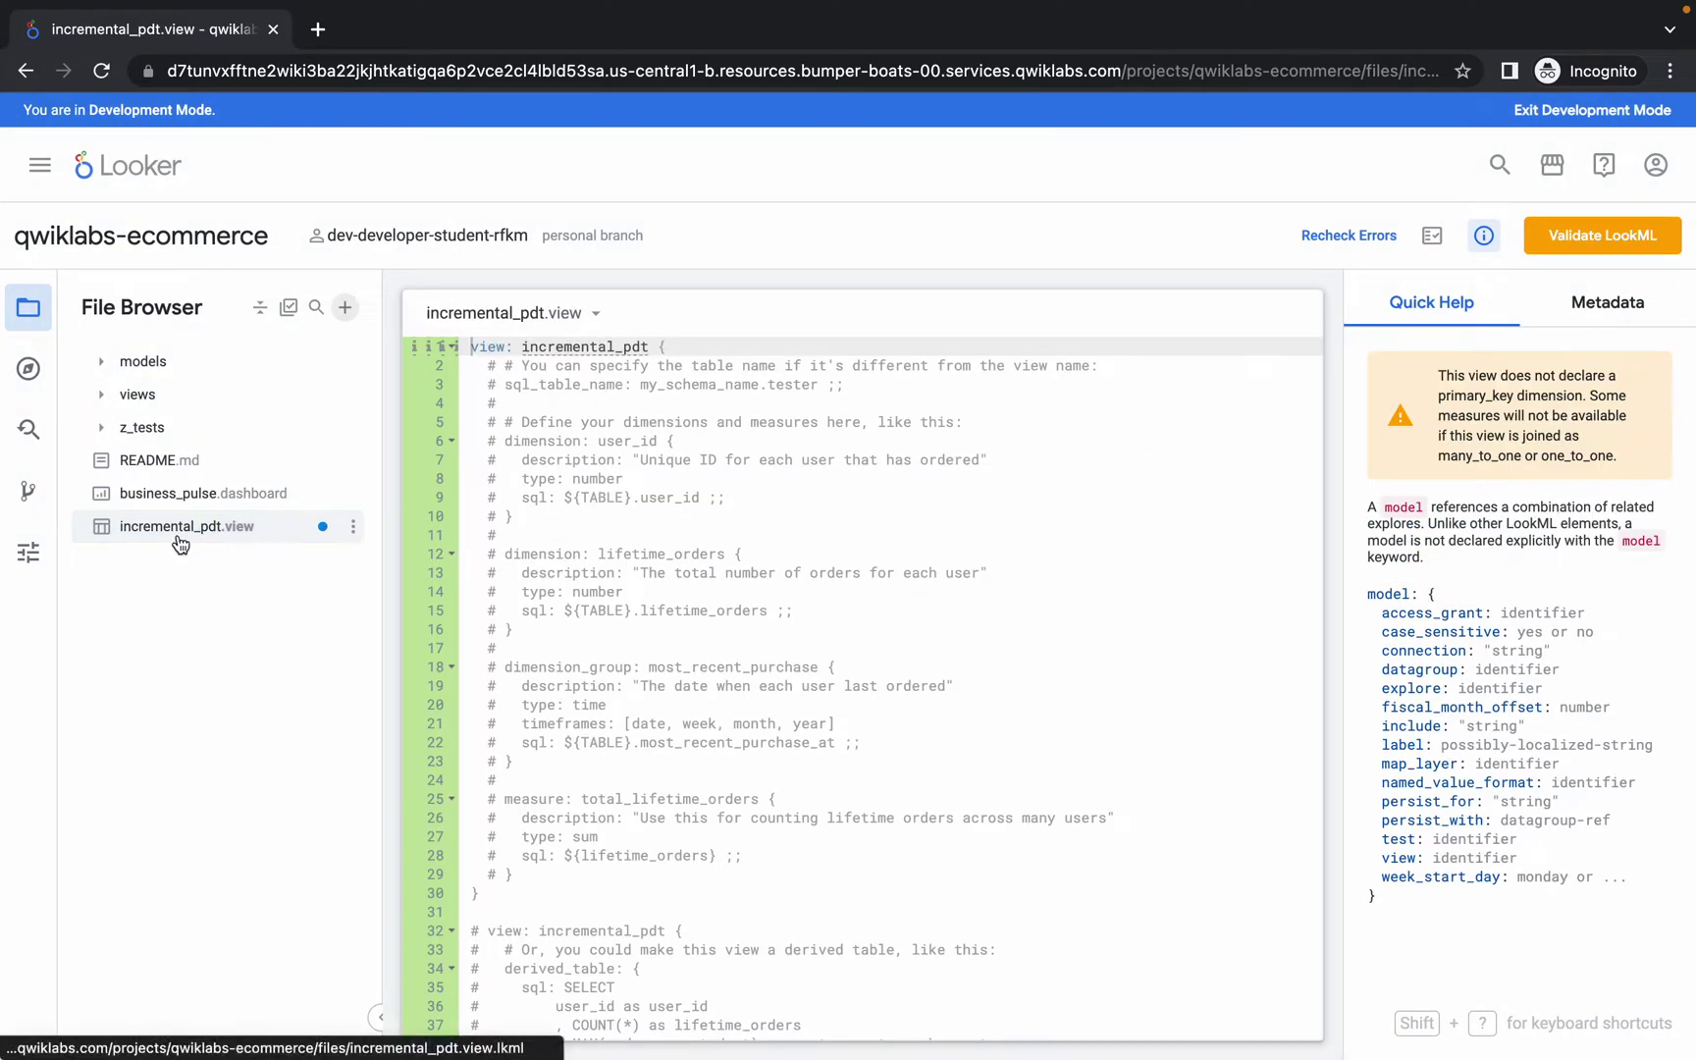
Drag incremental_pdt.view into the views folder
{"action": "left_click", "coordinate": [104, 399]}
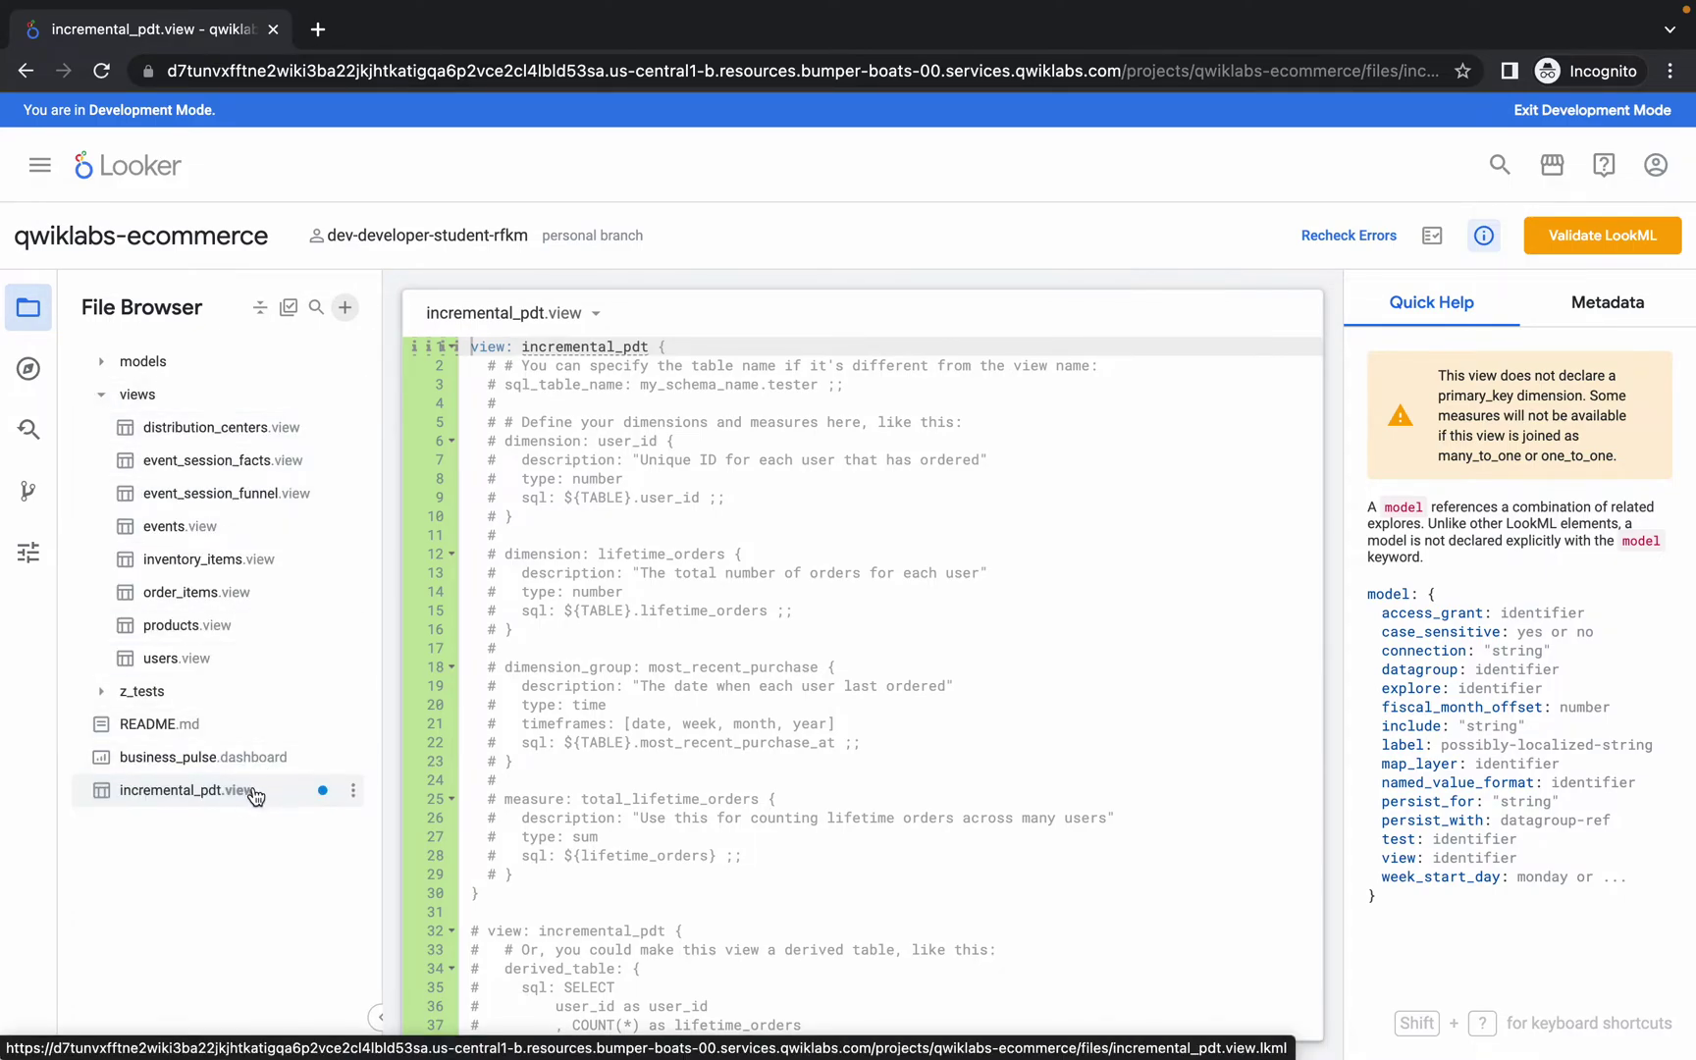
{"action": "left_click_drag", "start_coordinate": [219, 800], "coordinate": [214, 418]}
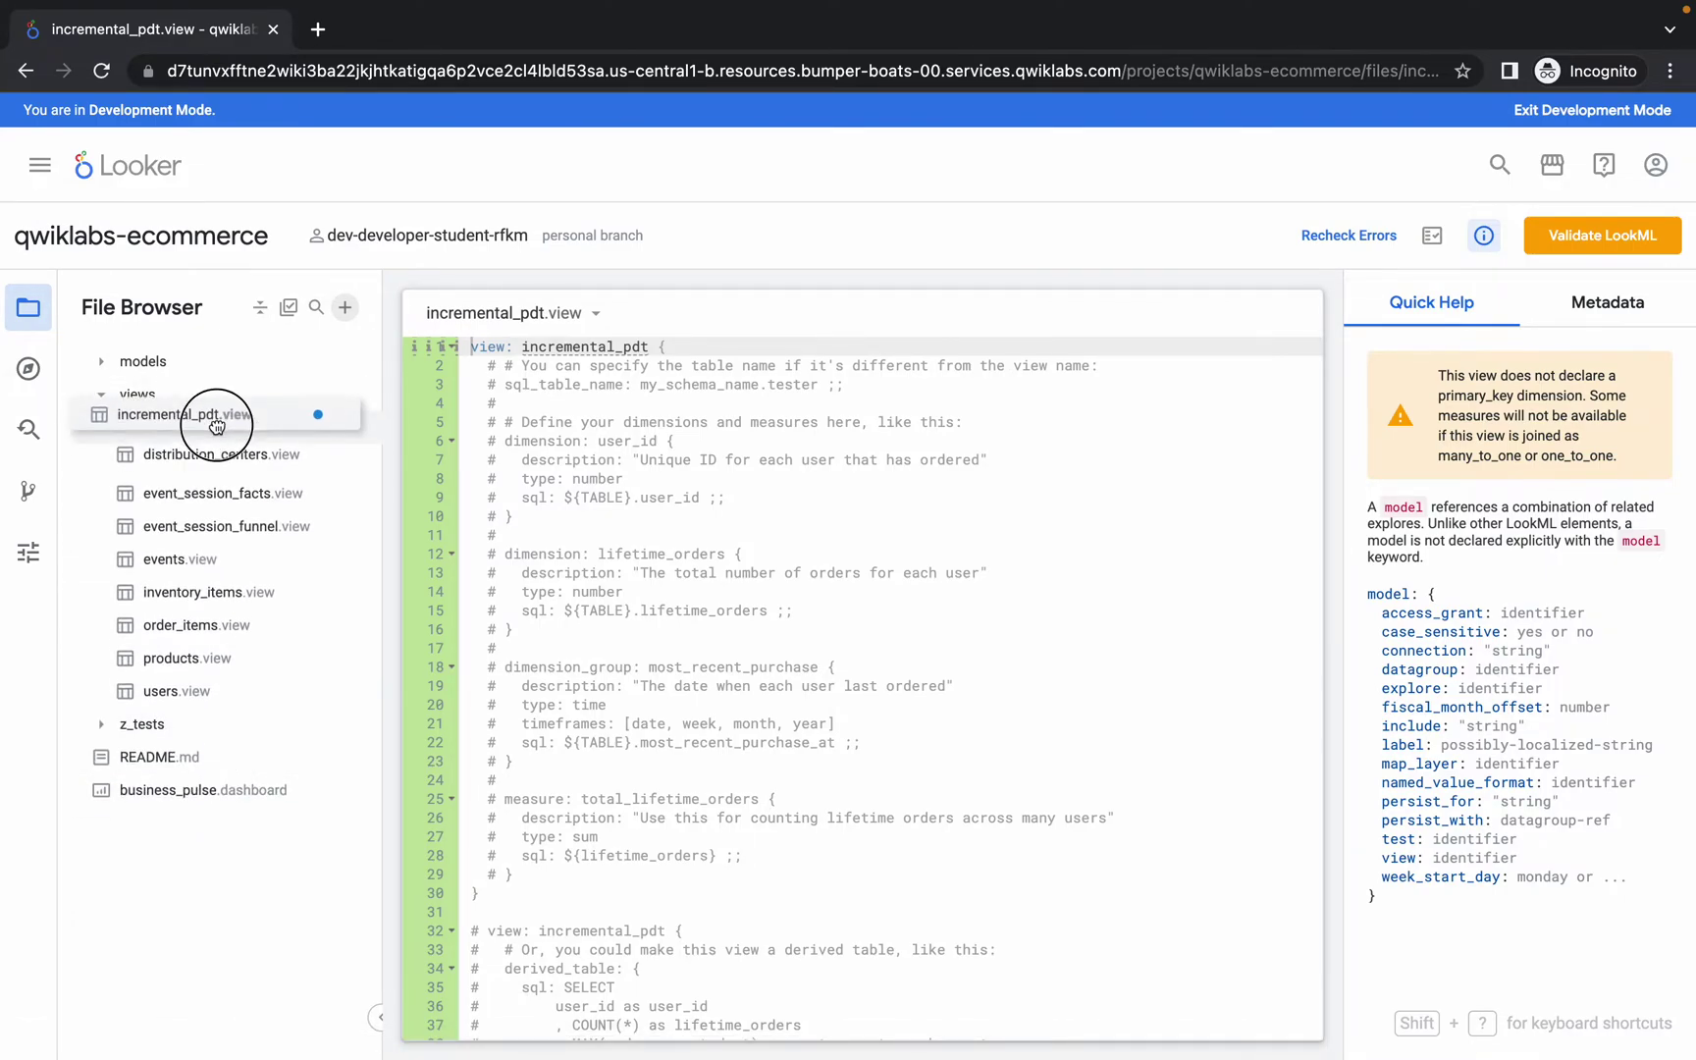
{"action": "left_click_drag", "start_coordinate": [213, 418], "coordinate": [181, 574]}
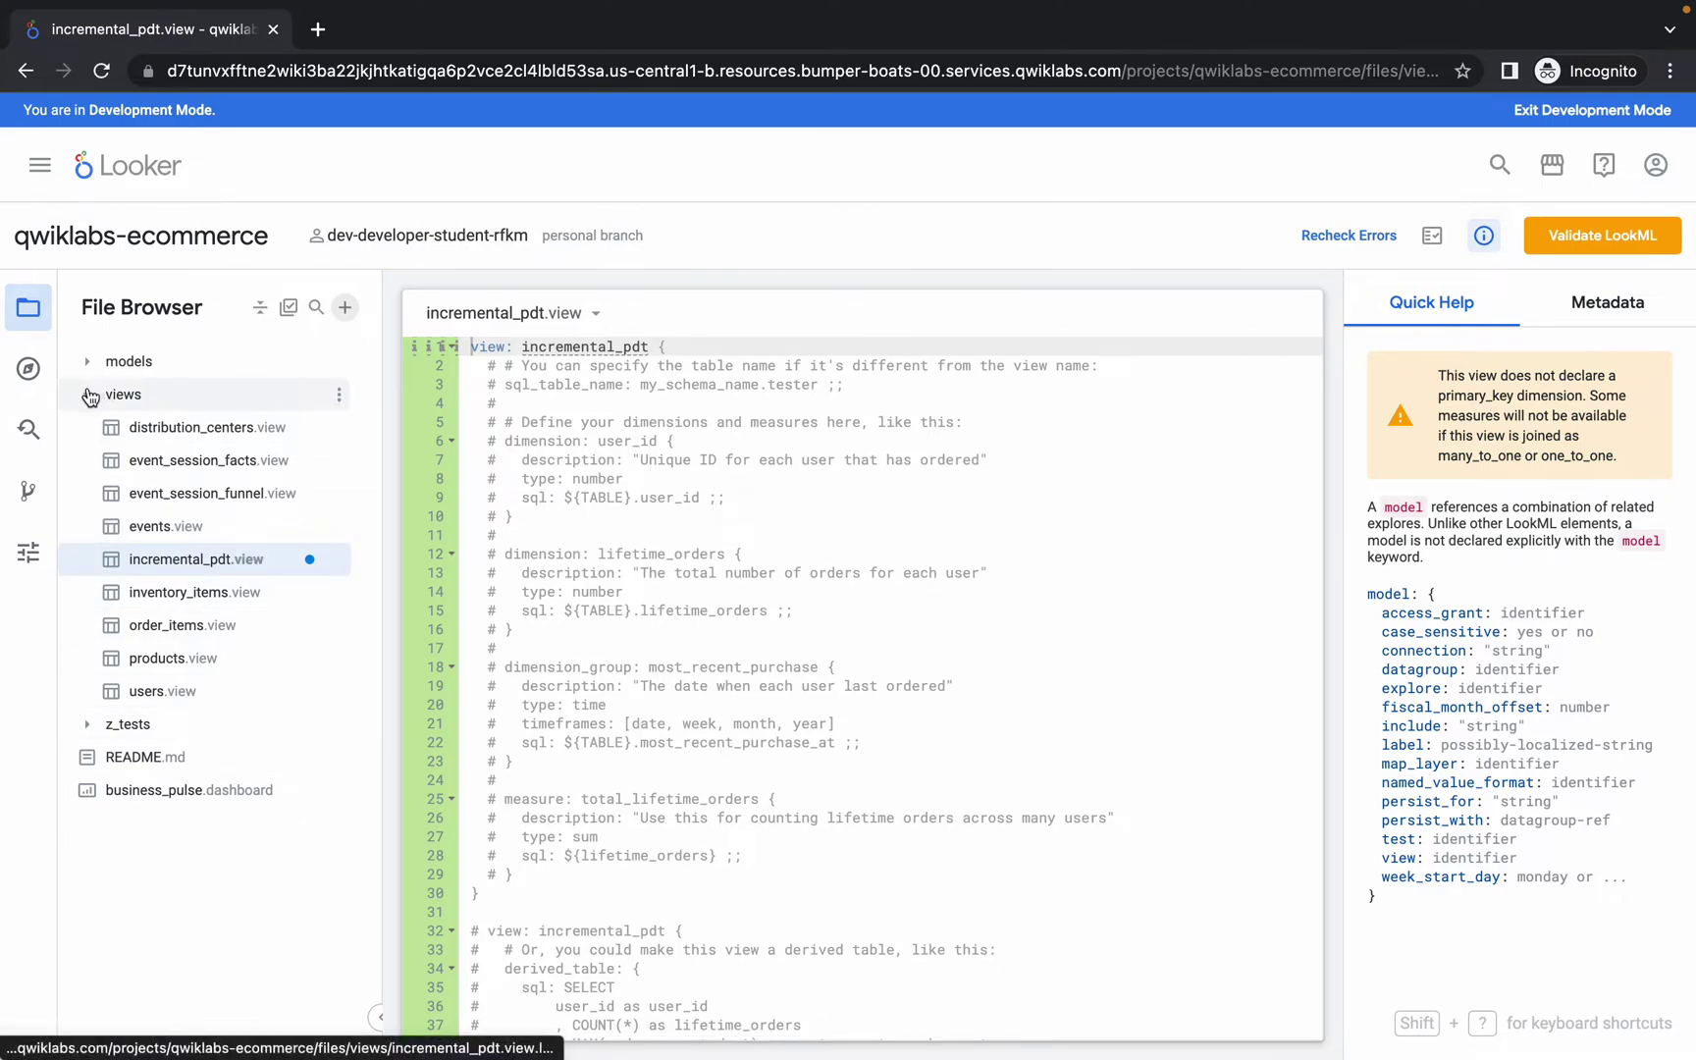
{"action": "left_click", "coordinate": [90, 394]}
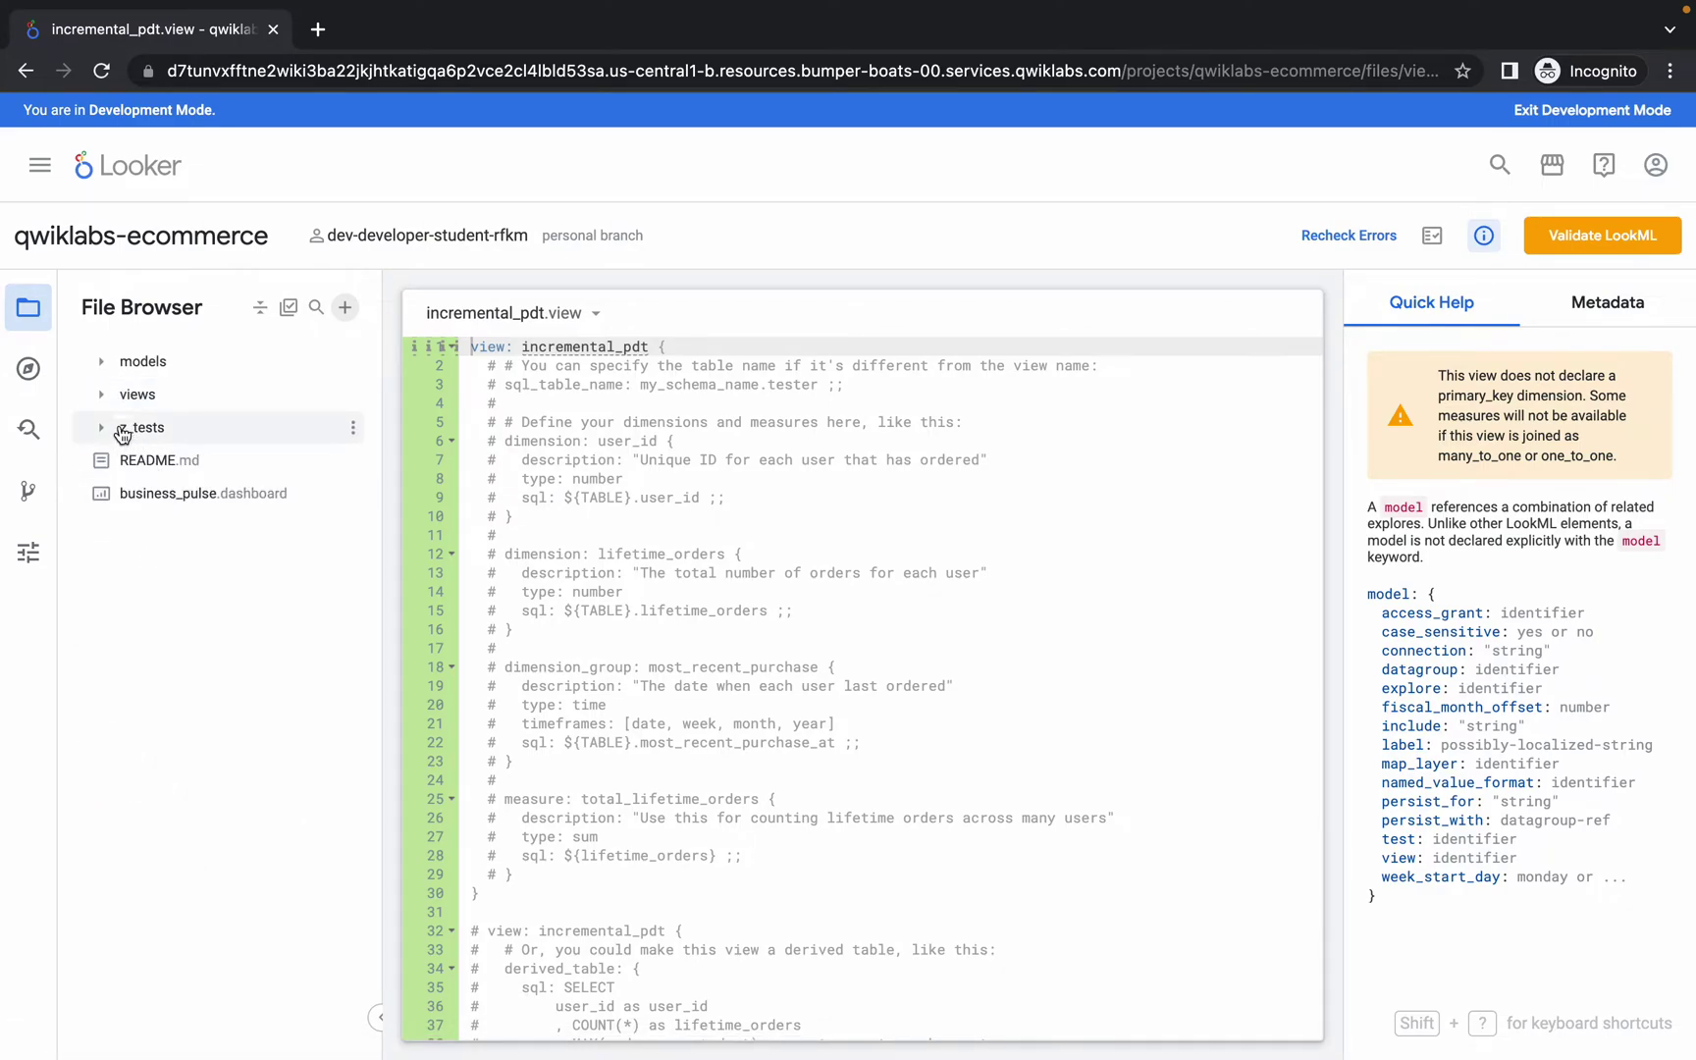
{"action": "left_click", "coordinate": [107, 404]}
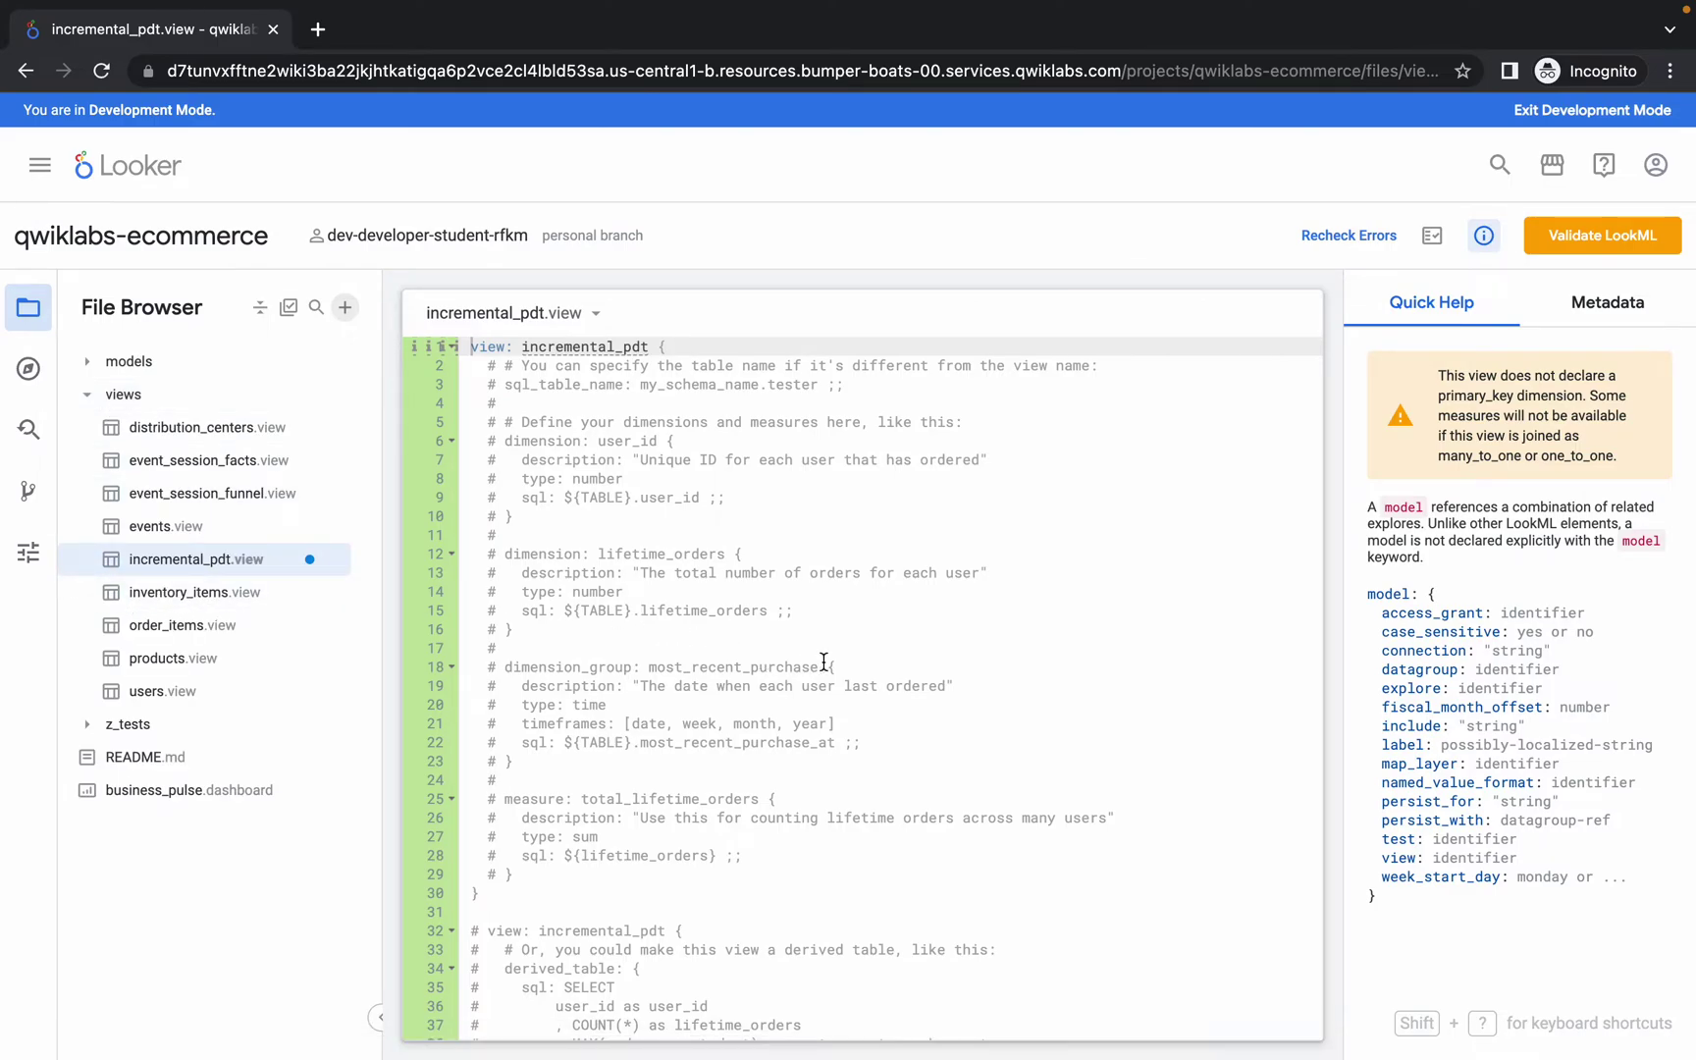
Delete all default code from incremental_pdt.view
{"action": "left_click", "coordinate": [878, 679]}
{"action": "key", "text": "ctrl+a"}
{"action": "key", "text": "BackSpace"}
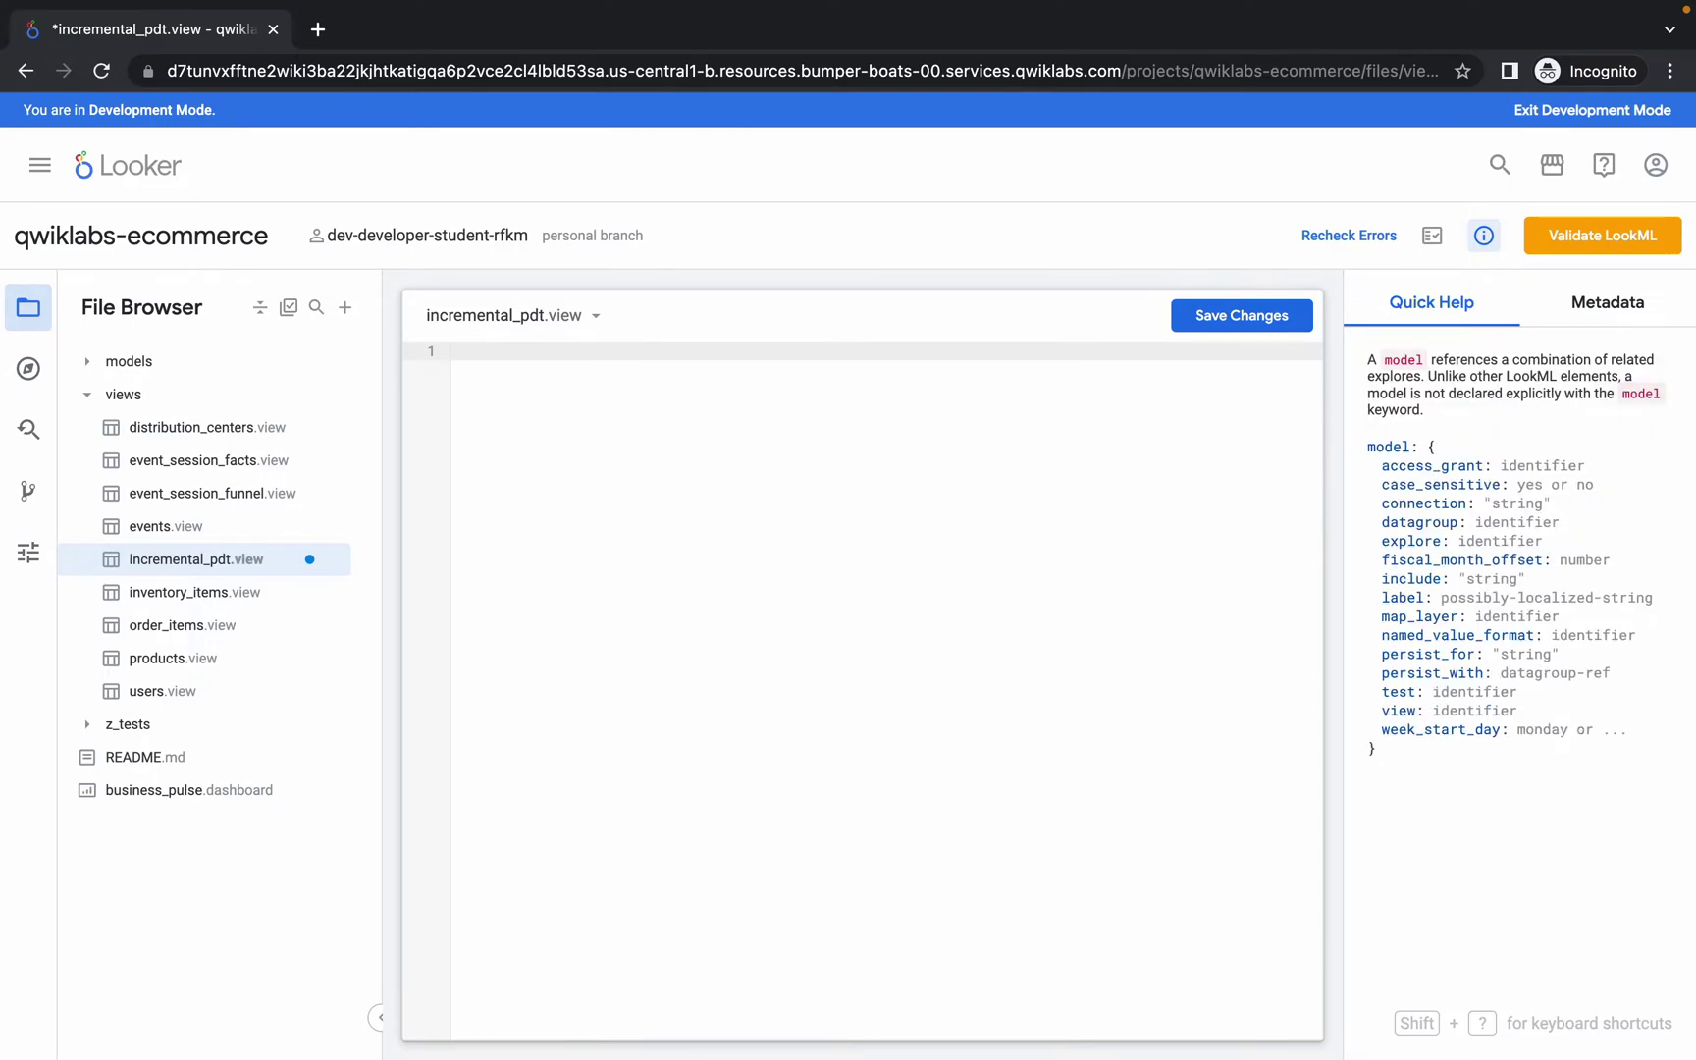
{"action": "key", "text": "super+grave"}
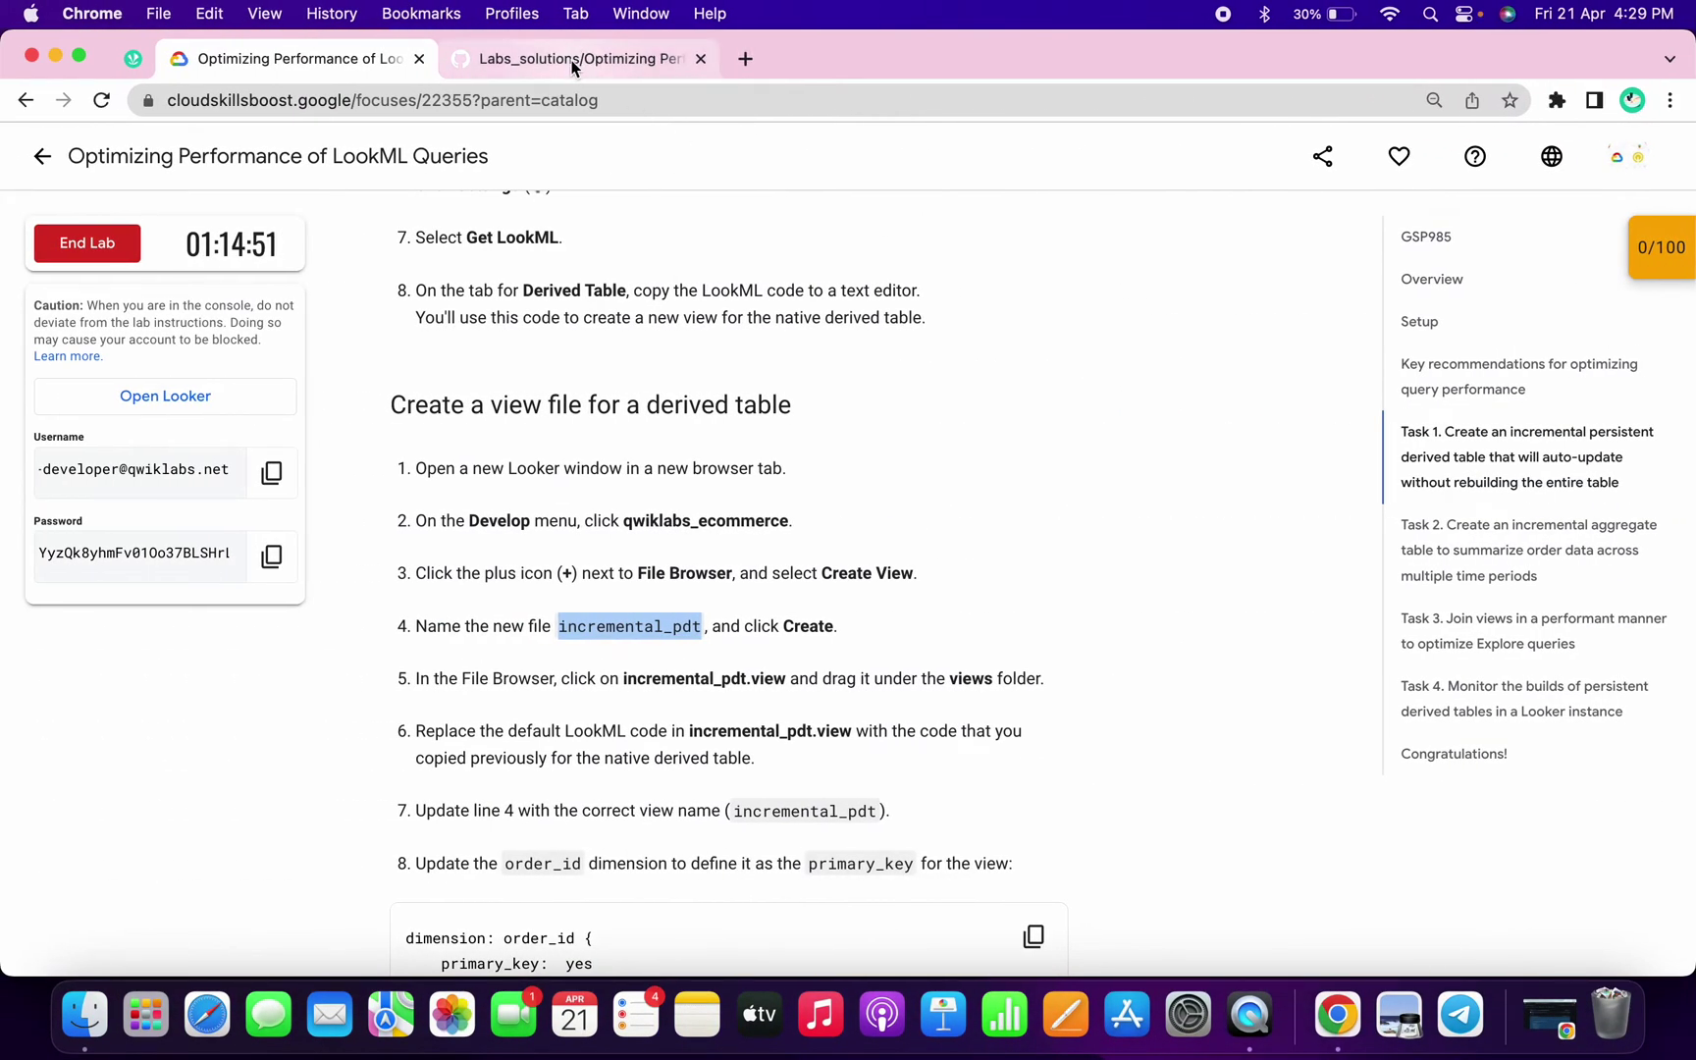
Select lines 7–58 of the incremental_pdt solution code on GitHub
{"action": "left_click", "coordinate": [572, 61]}
{"action": "scroll", "coordinate": [630, 540], "scroll_direction": "down", "scroll_amount": 5}
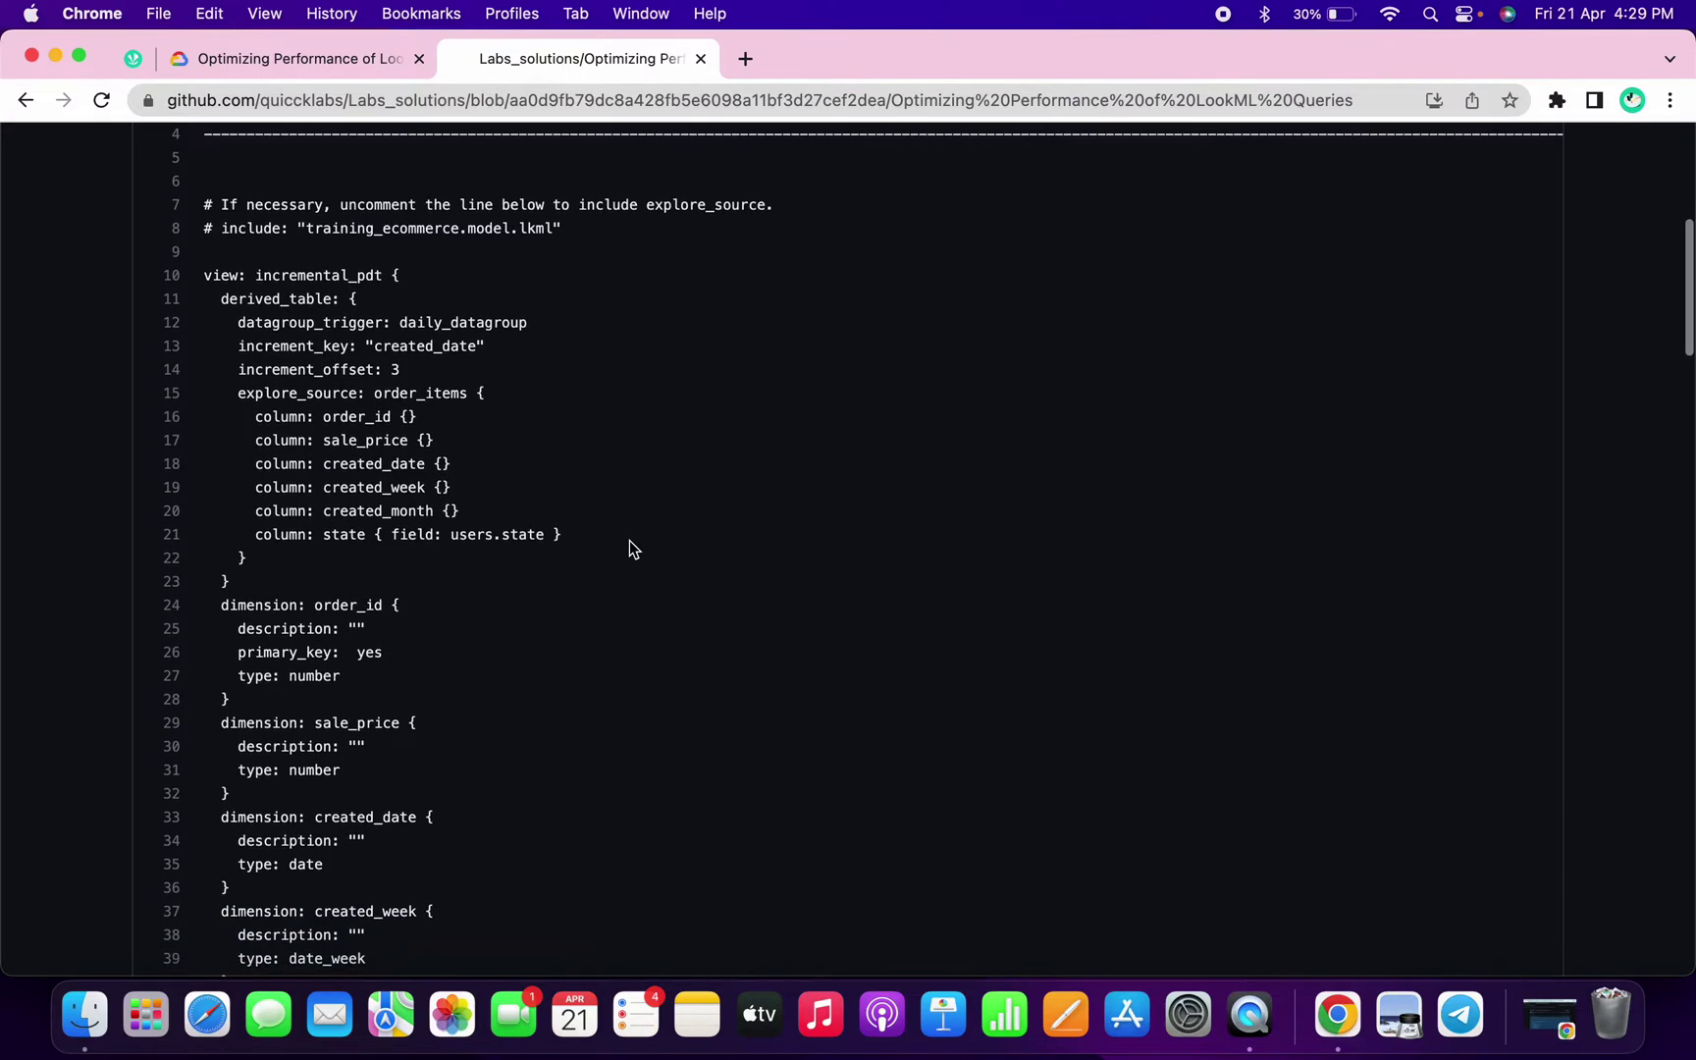
{"action": "scroll", "coordinate": [630, 539], "scroll_direction": "up", "scroll_amount": 1}
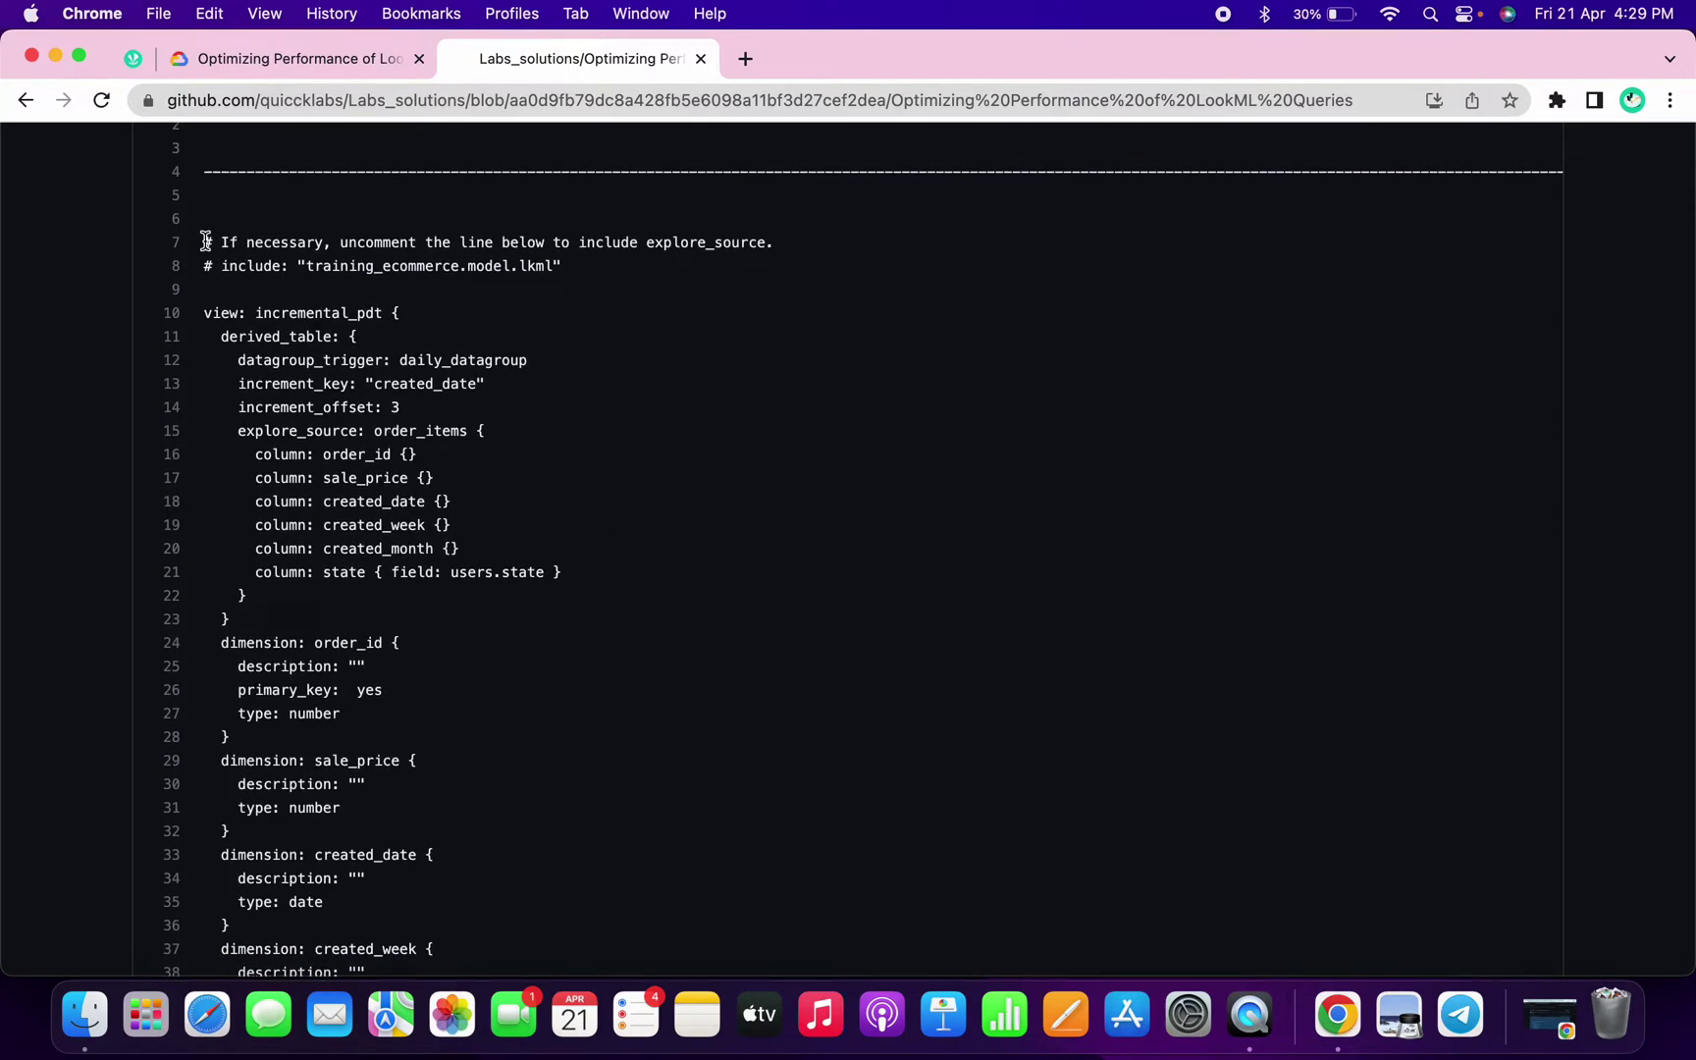
{"action": "left_click_drag", "start_coordinate": [205, 242], "coordinate": [346, 993]}
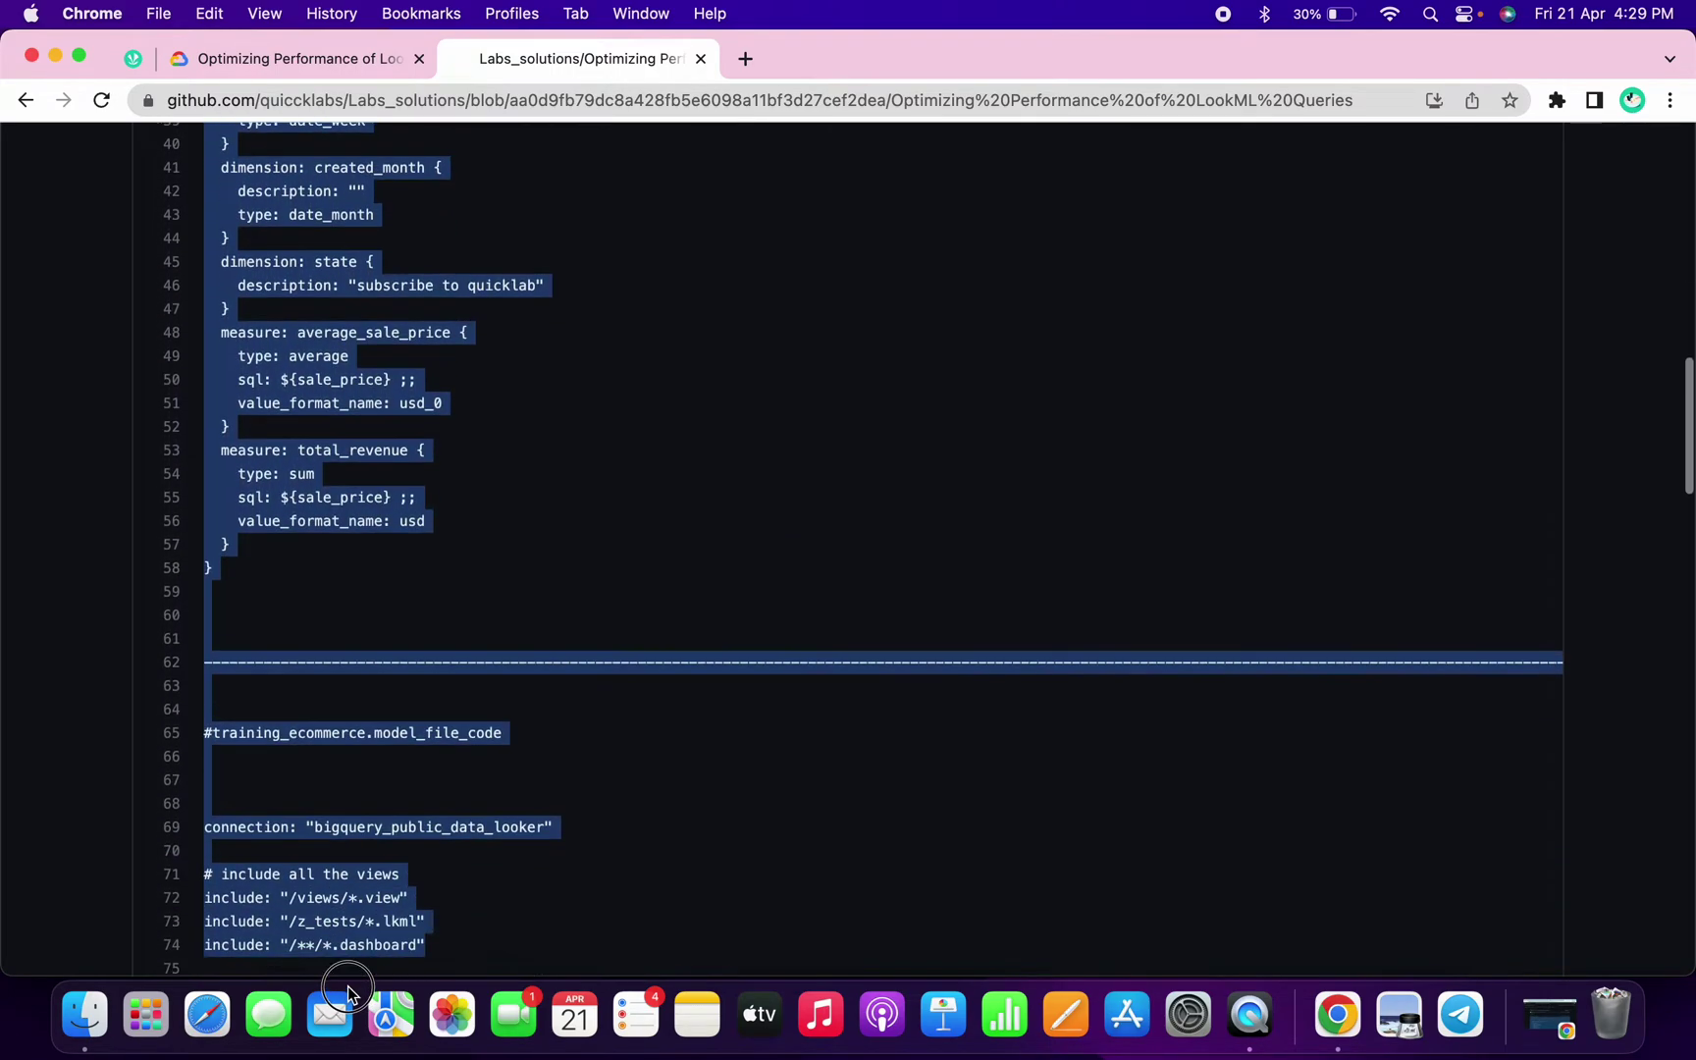
{"action": "left_click_drag", "start_coordinate": [346, 994], "coordinate": [243, 555]}
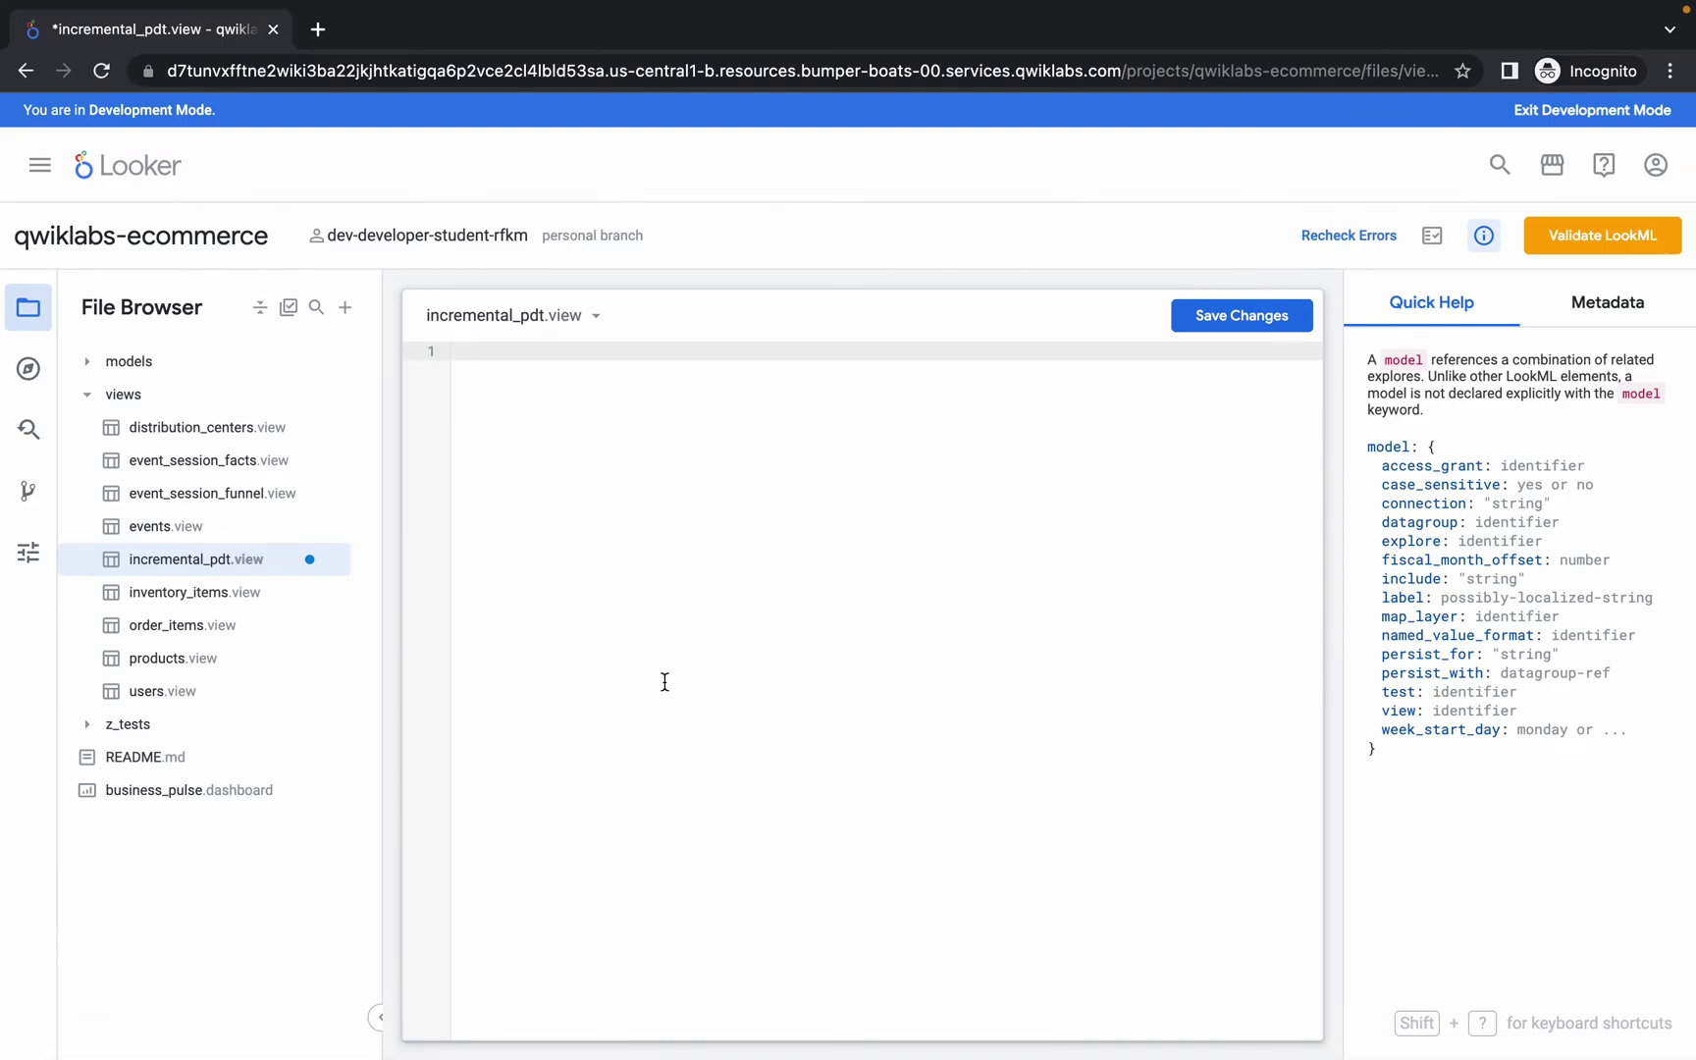
Paste and save the incremental_pdt solution LookML, then empty training_ecommerce.model
{"action": "key", "text": "ctrl+v"}
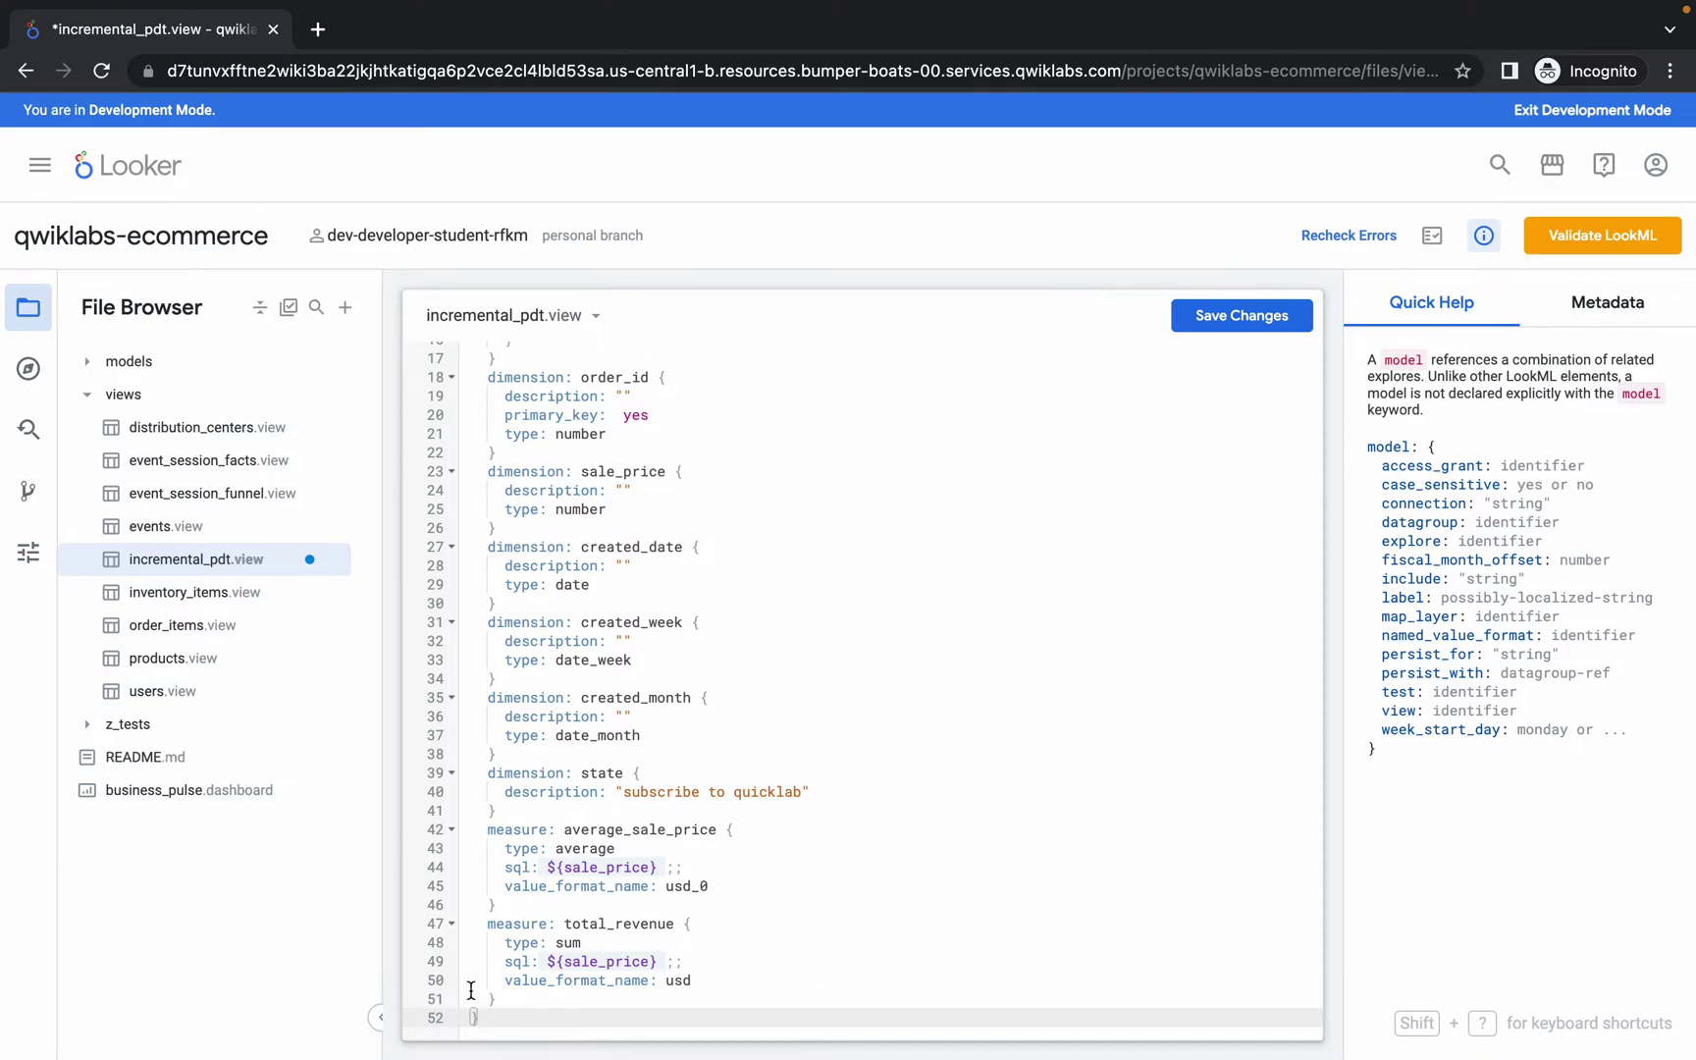
{"action": "scroll", "coordinate": [679, 816], "scroll_direction": "up", "scroll_amount": 2}
{"action": "scroll", "coordinate": [679, 816], "scroll_direction": "up", "scroll_amount": 3}
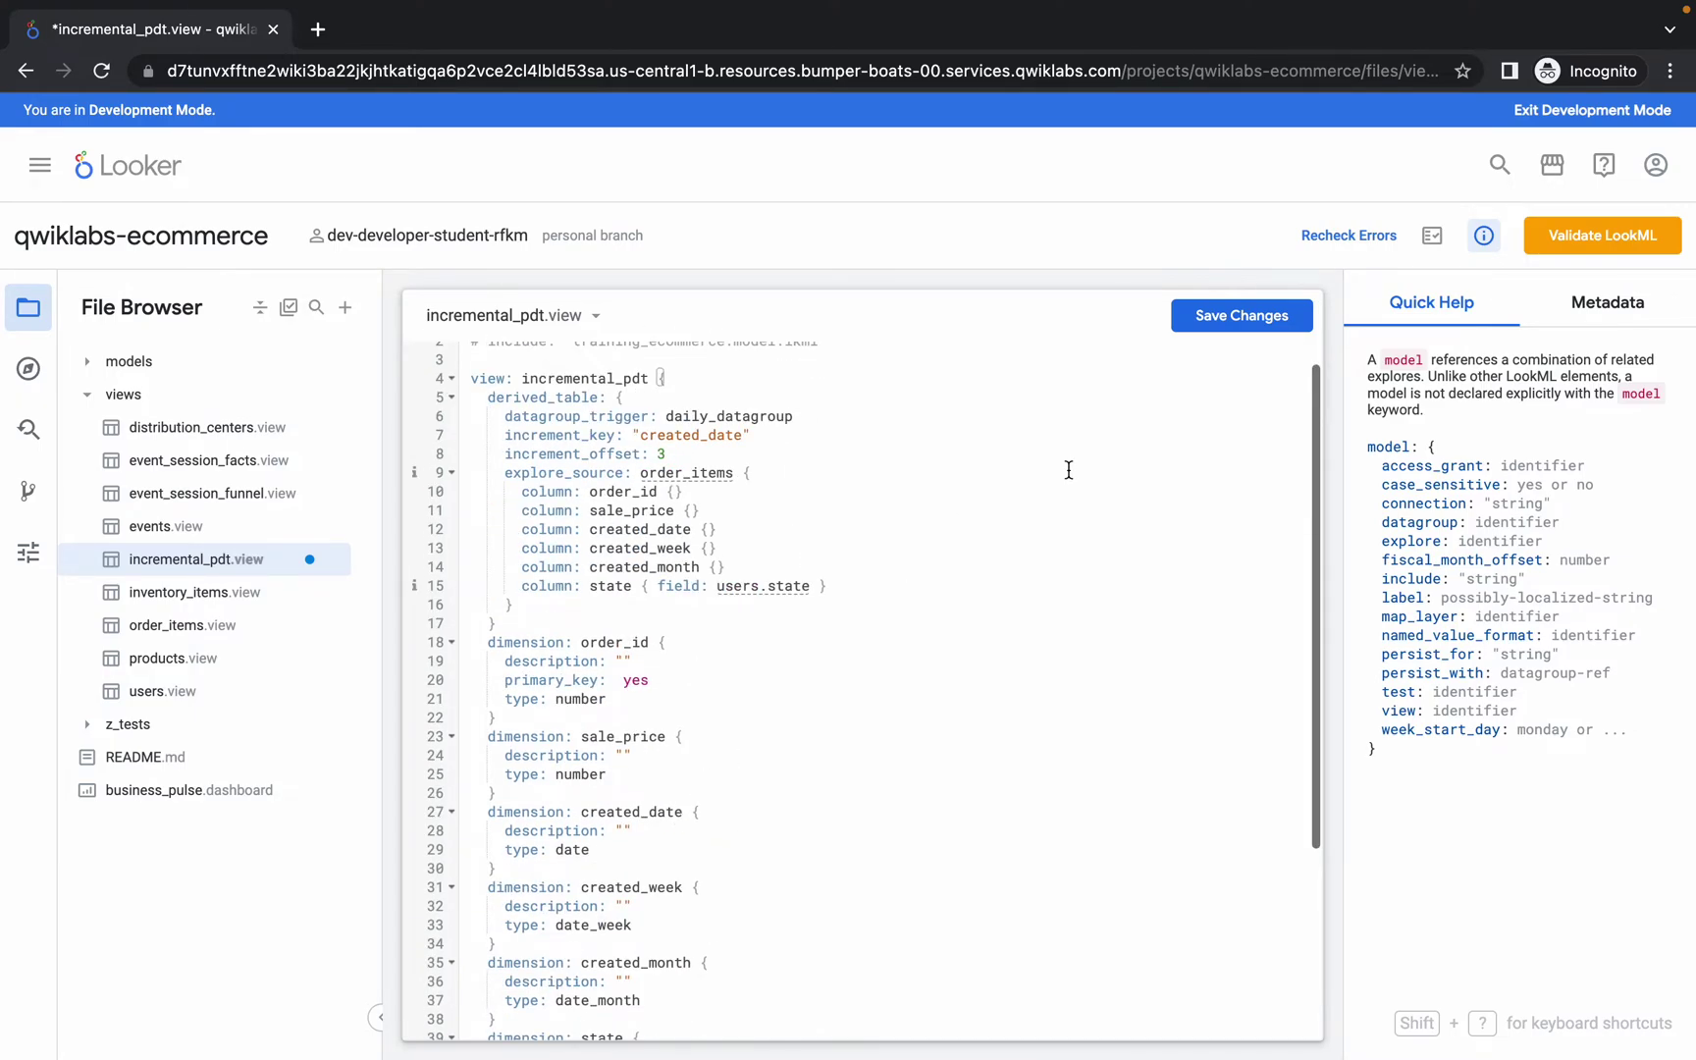
{"action": "left_click", "coordinate": [1268, 330]}
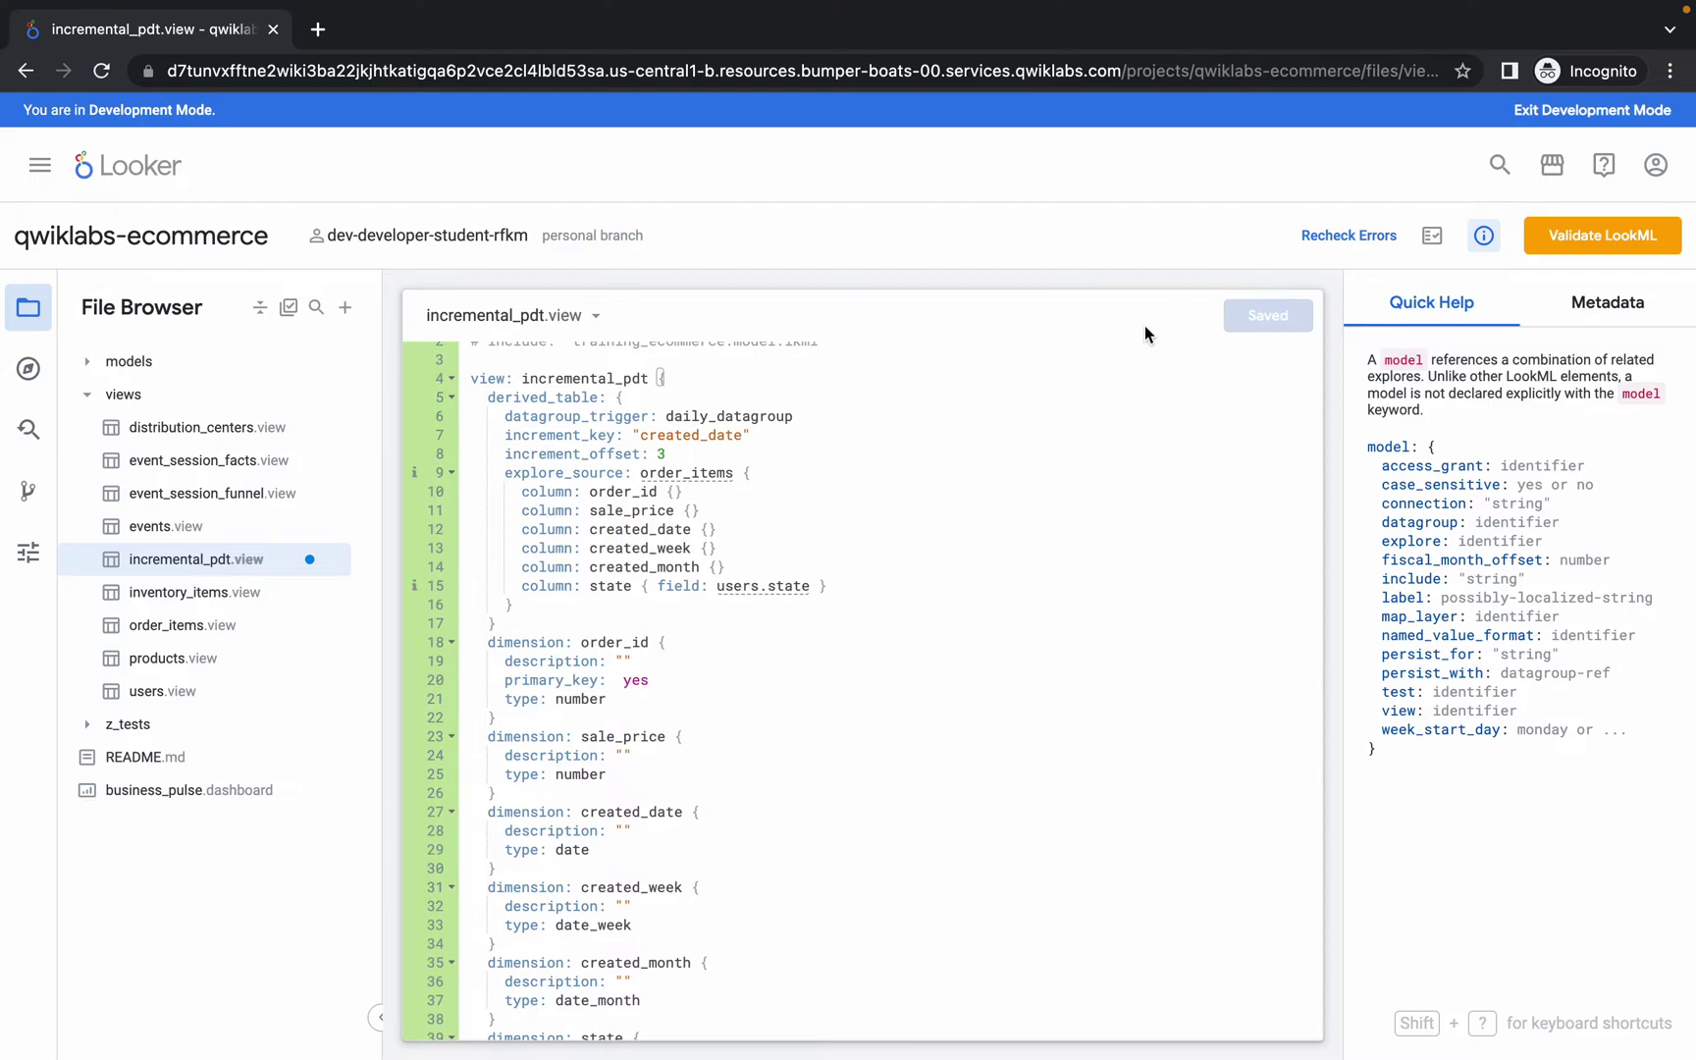
{"action": "left_click", "coordinate": [146, 375]}
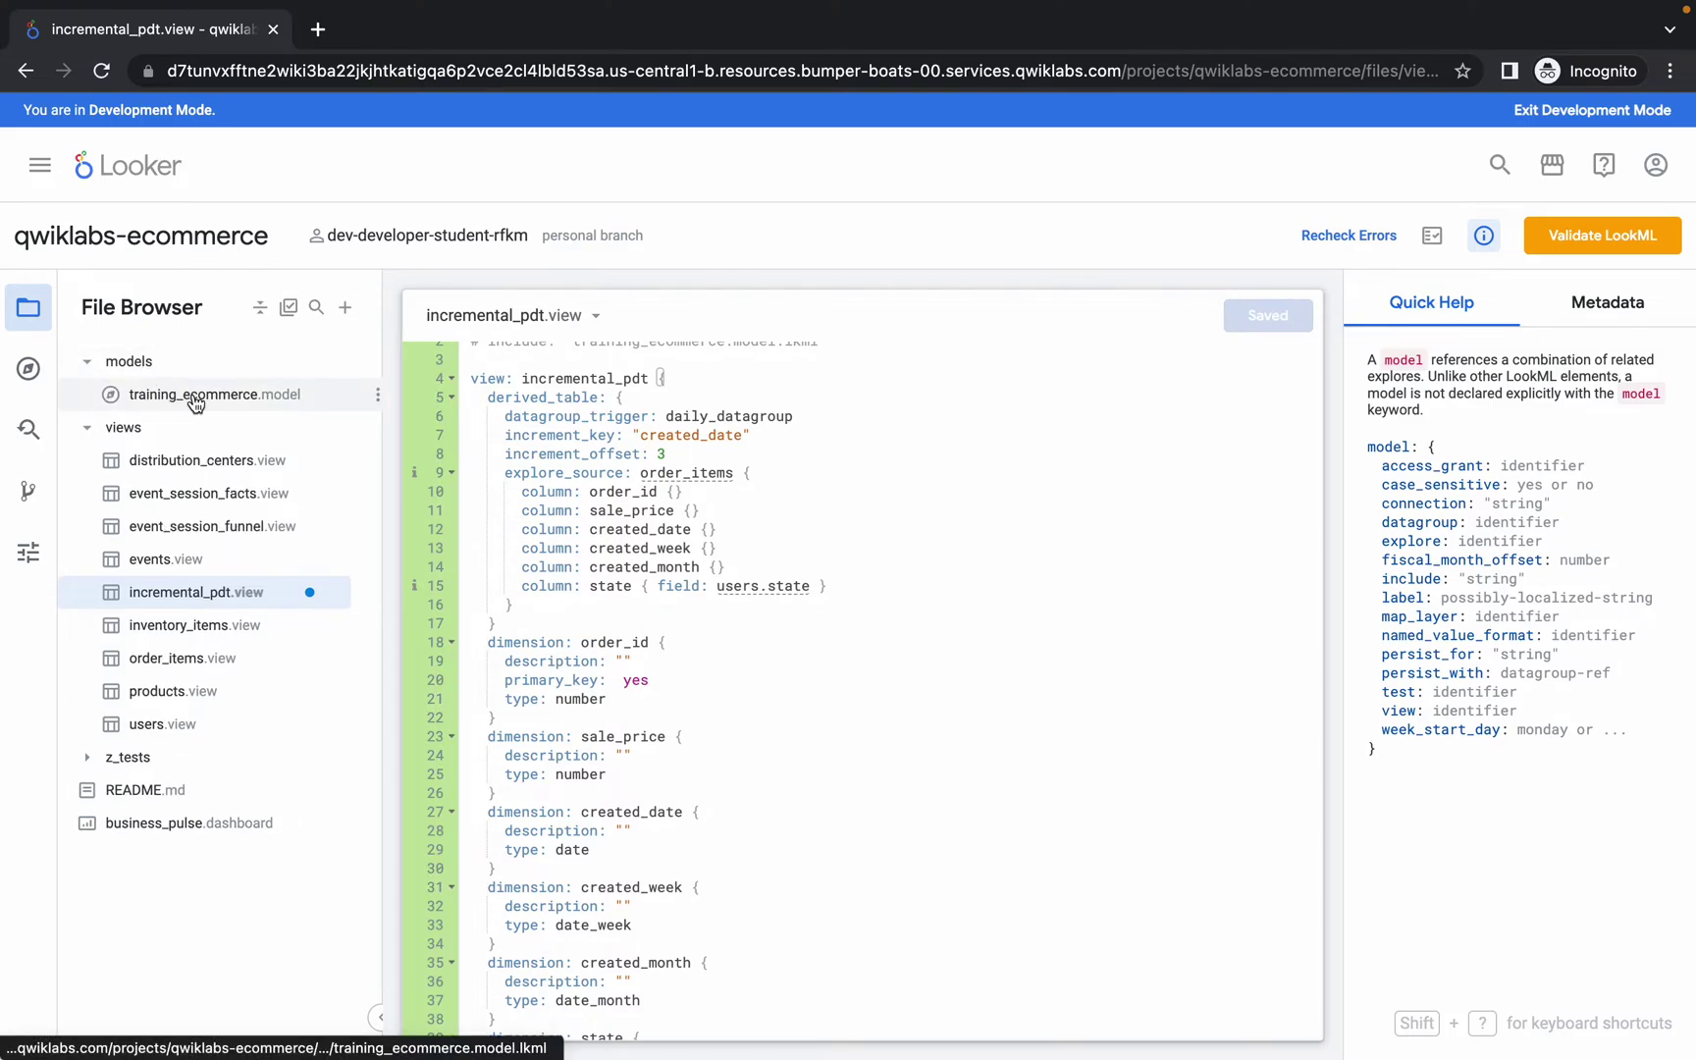
{"action": "left_click", "coordinate": [196, 394]}
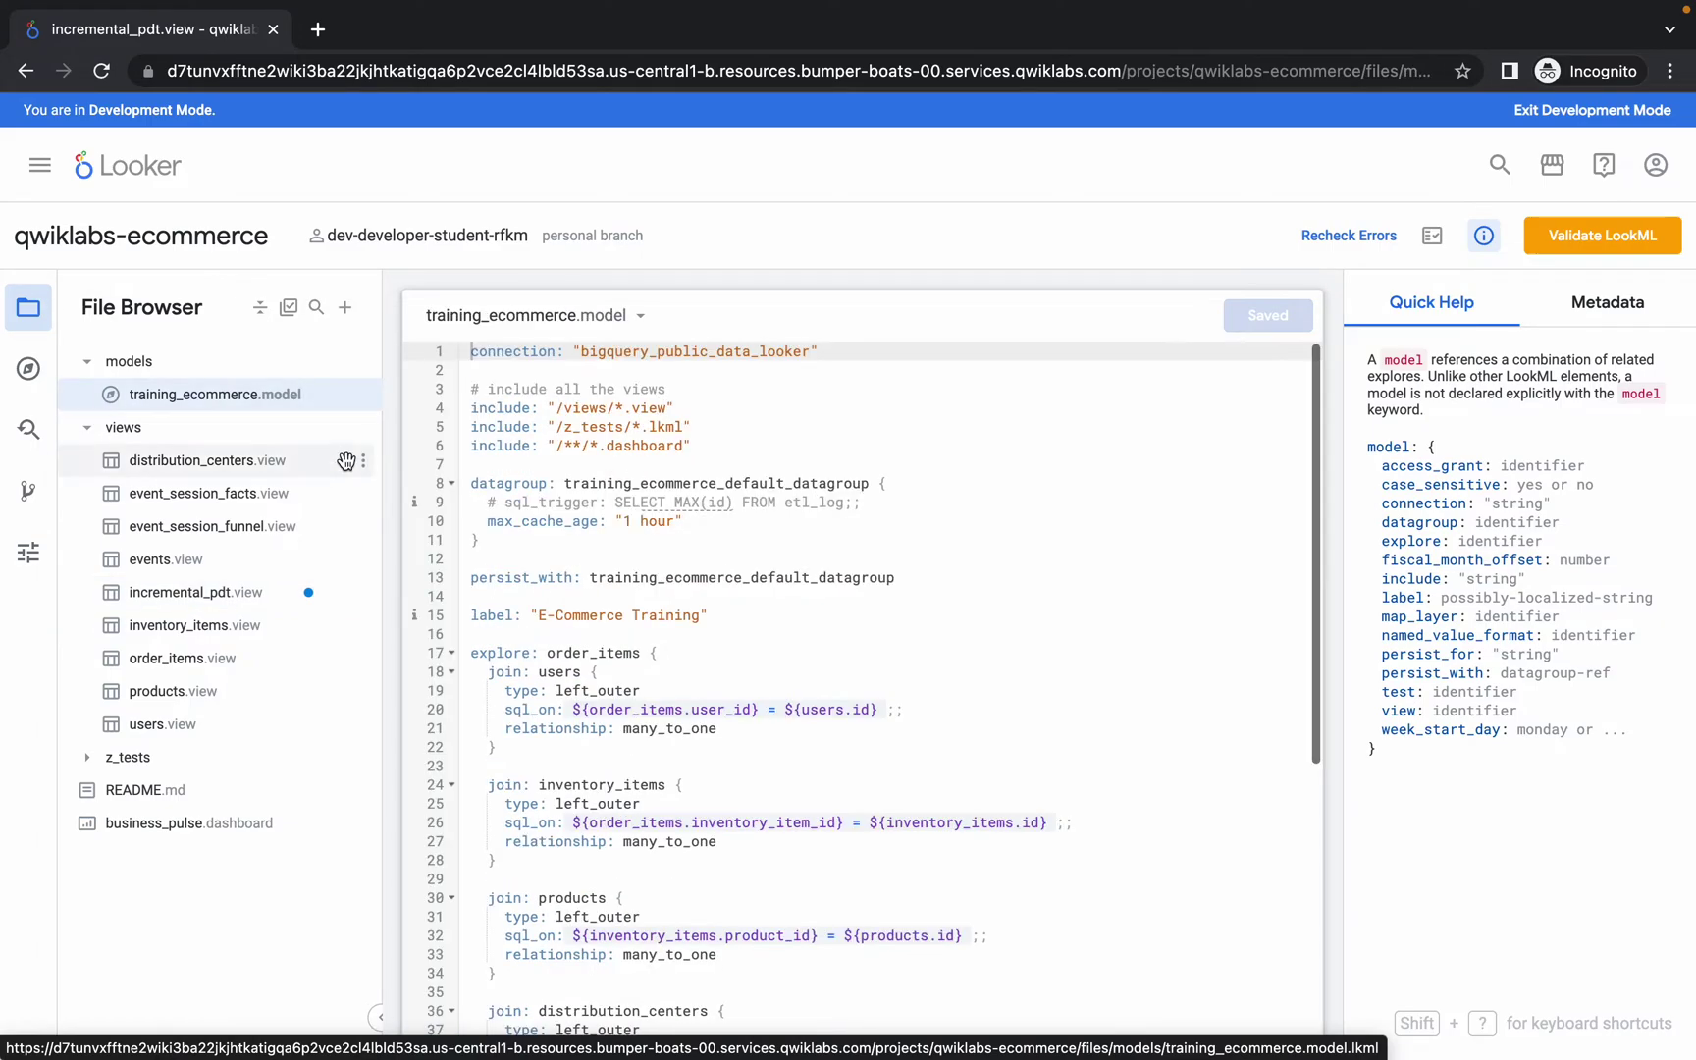
{"action": "left_click", "coordinate": [866, 592]}
{"action": "key", "text": "ctrl+a"}
{"action": "key", "text": "BackSpace"}
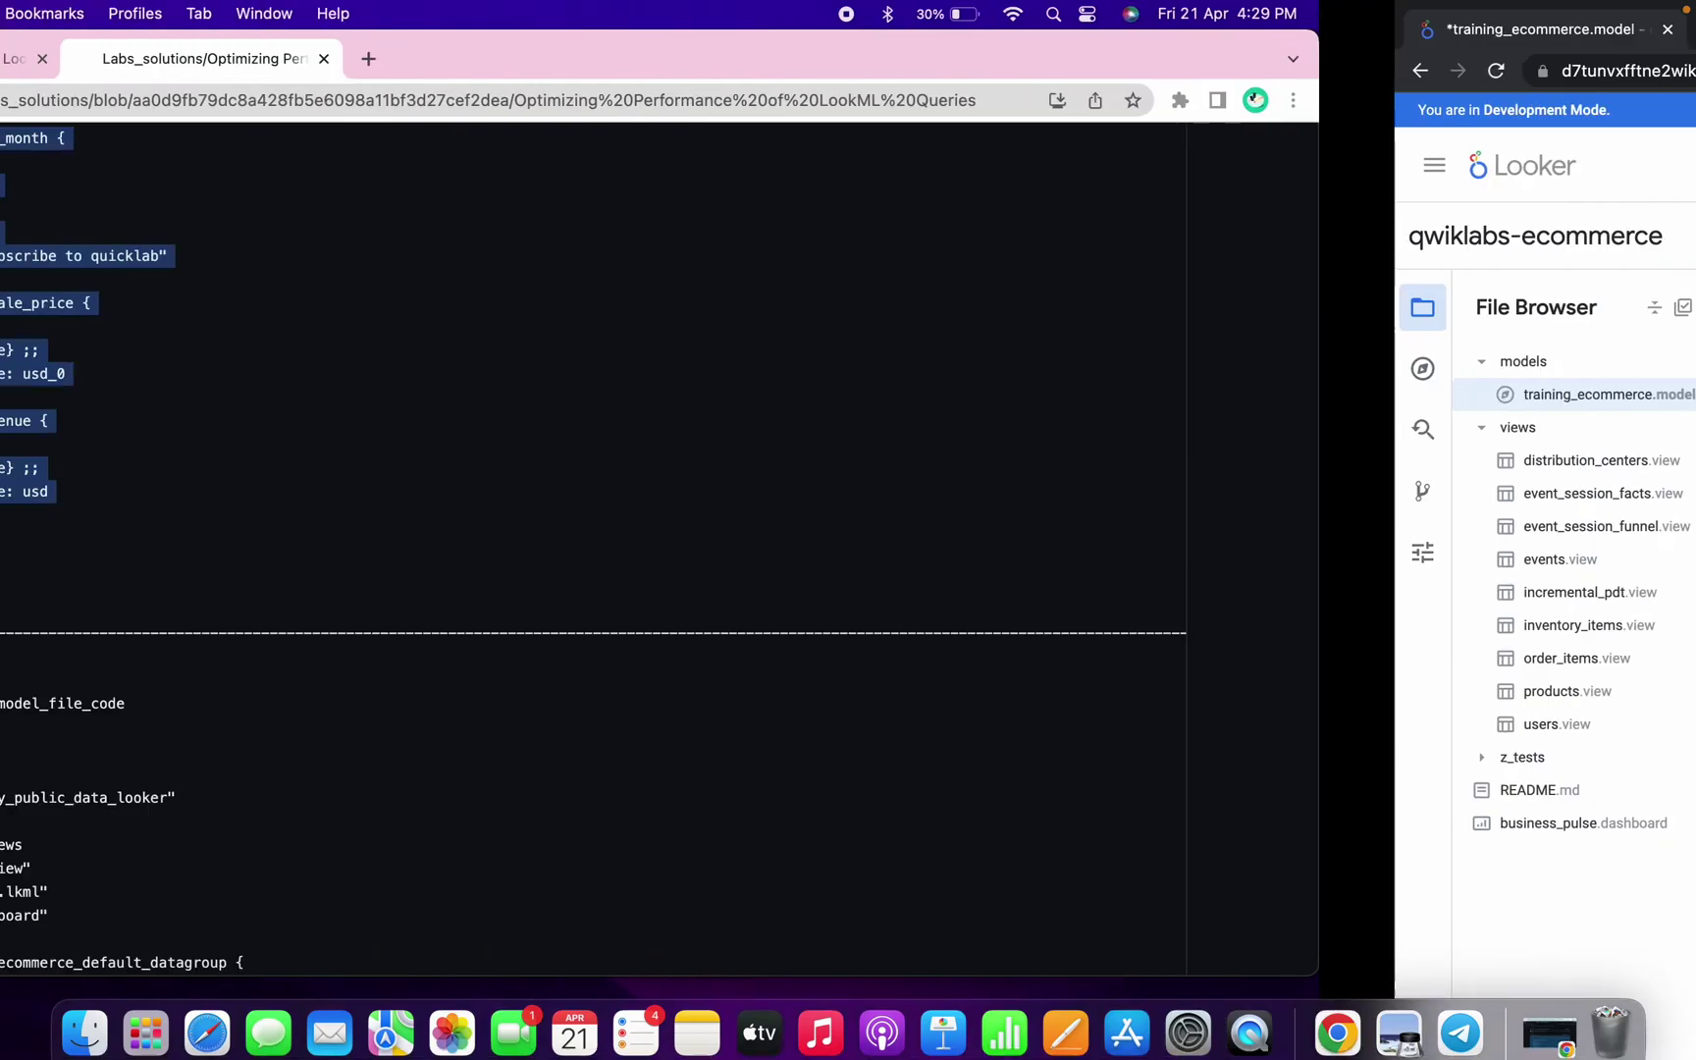
Copy lines 69–175 of the training_ecommerce model solution code from GitHub
{"action": "left_click", "coordinate": [458, 708]}
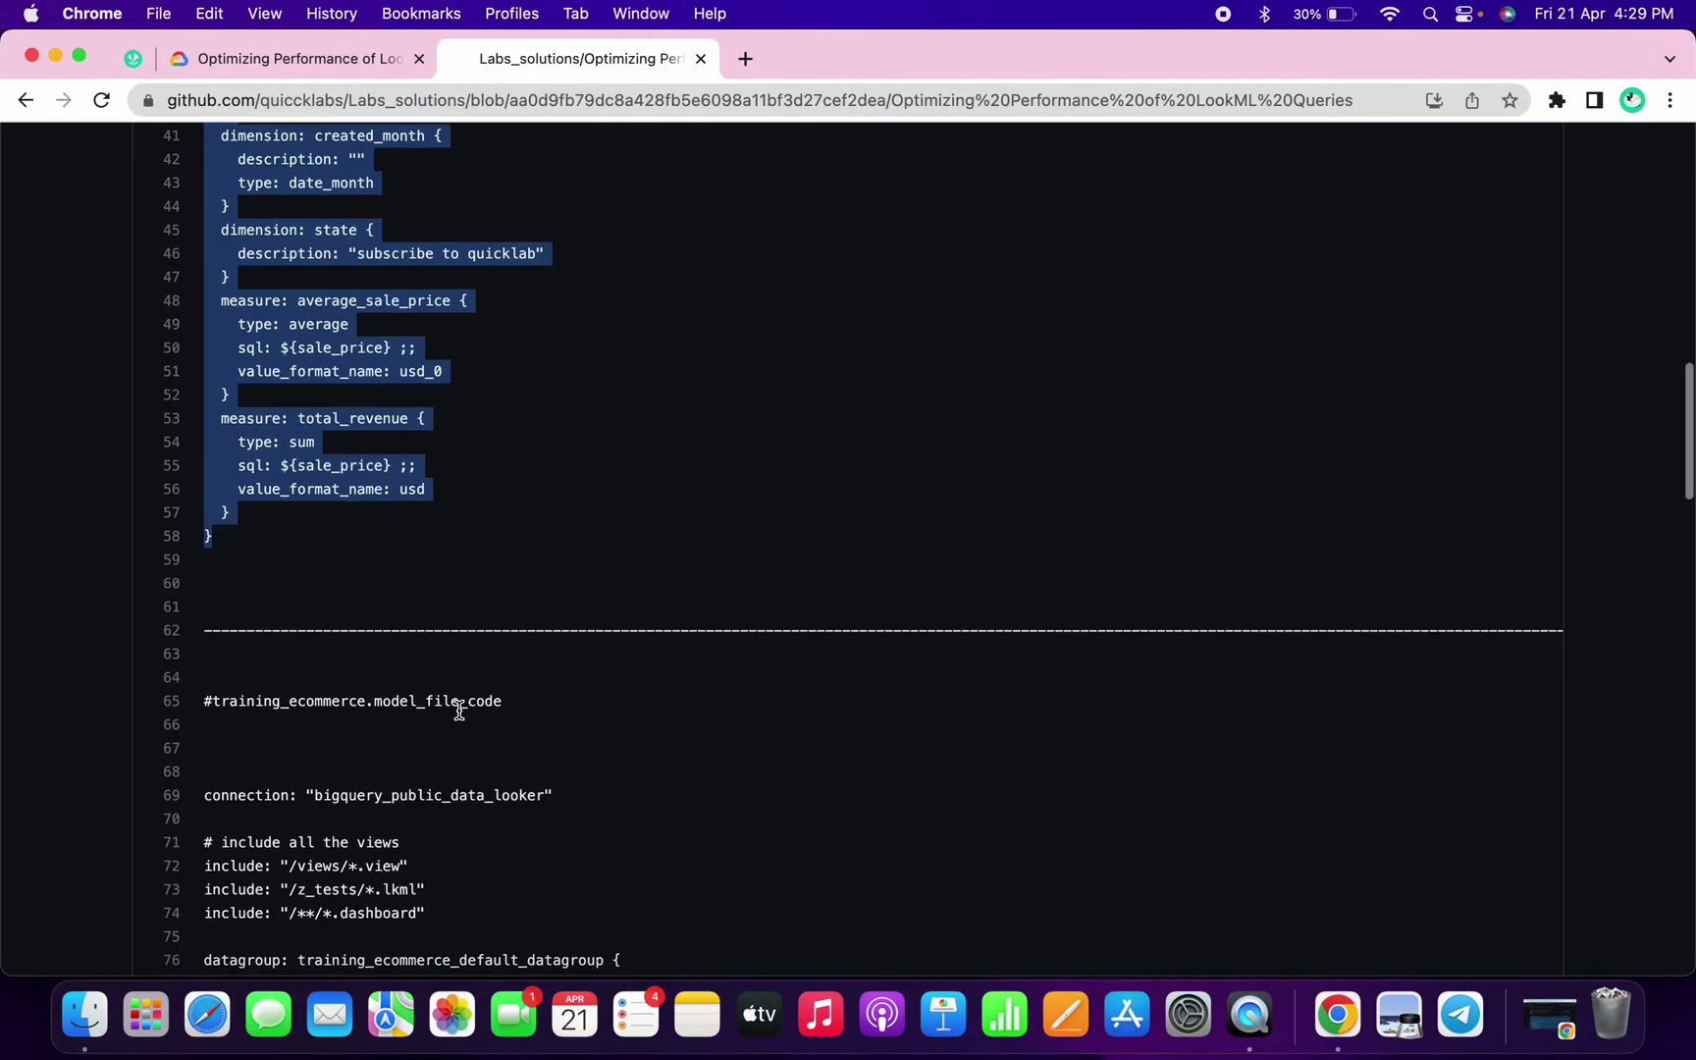
{"action": "scroll", "coordinate": [458, 708], "scroll_direction": "down", "scroll_amount": 3}
{"action": "scroll", "coordinate": [458, 709], "scroll_direction": "down", "scroll_amount": 2}
{"action": "scroll", "coordinate": [458, 718], "scroll_direction": "down", "scroll_amount": 1}
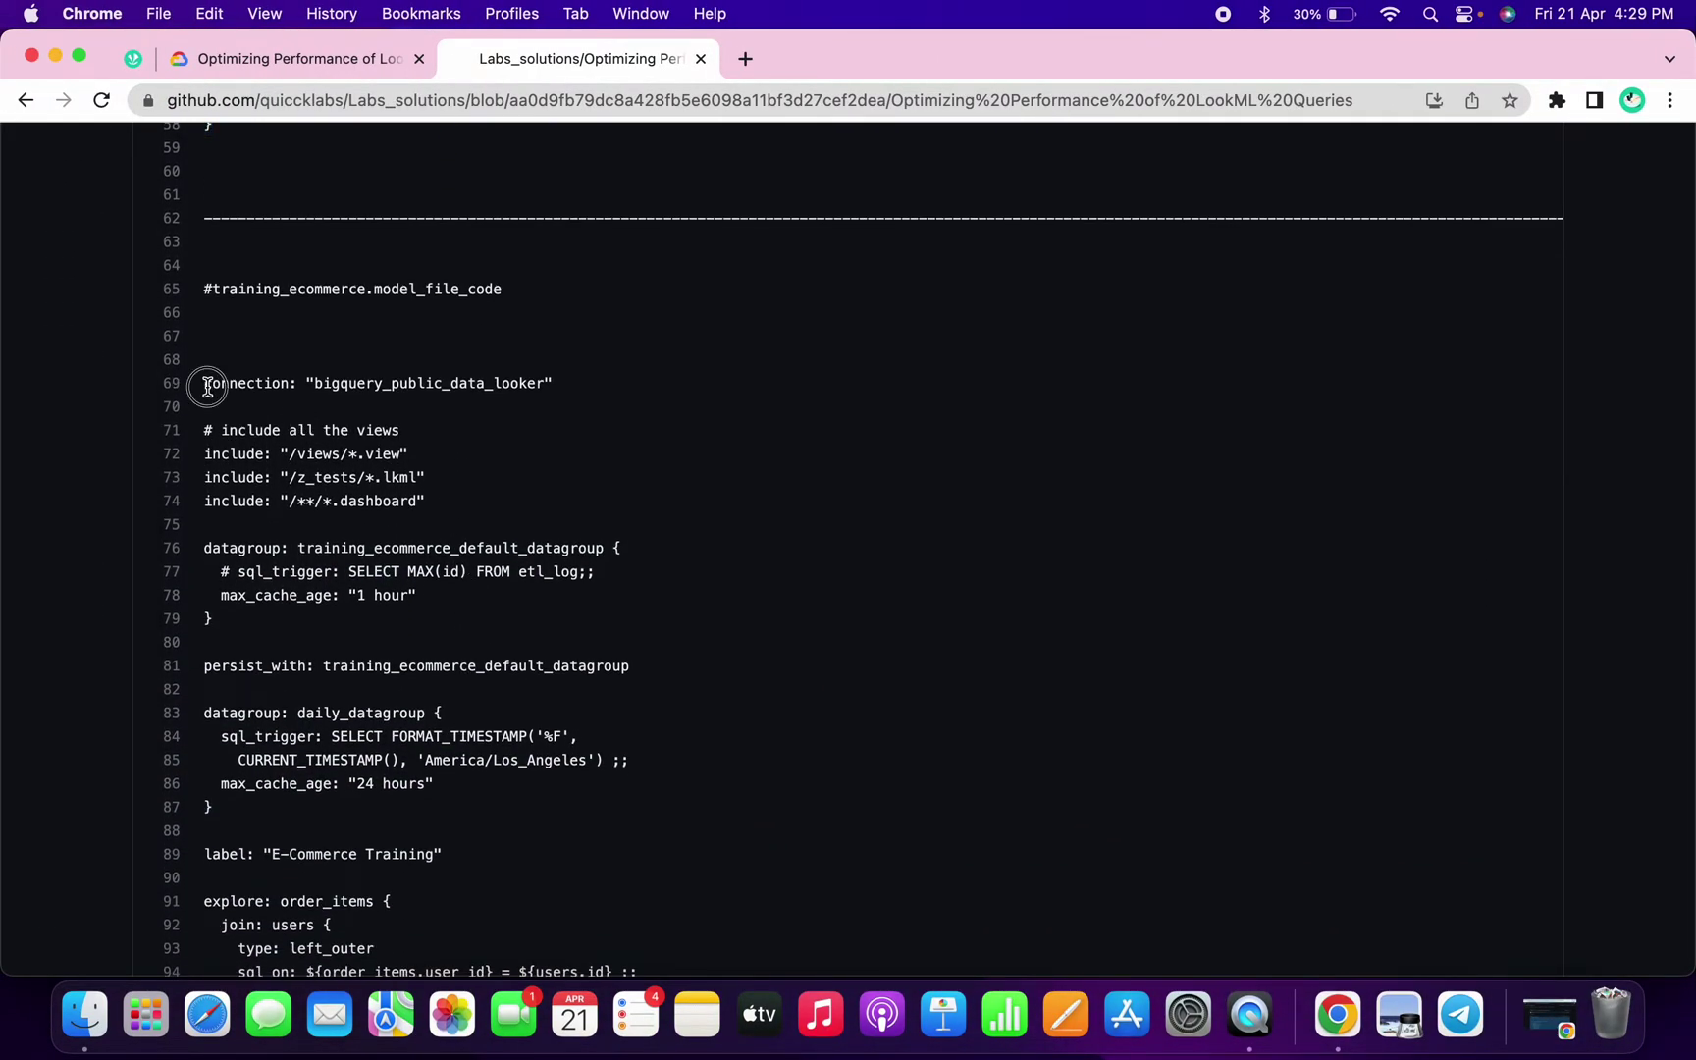
{"action": "left_click_drag", "start_coordinate": [206, 386], "coordinate": [332, 1012]}
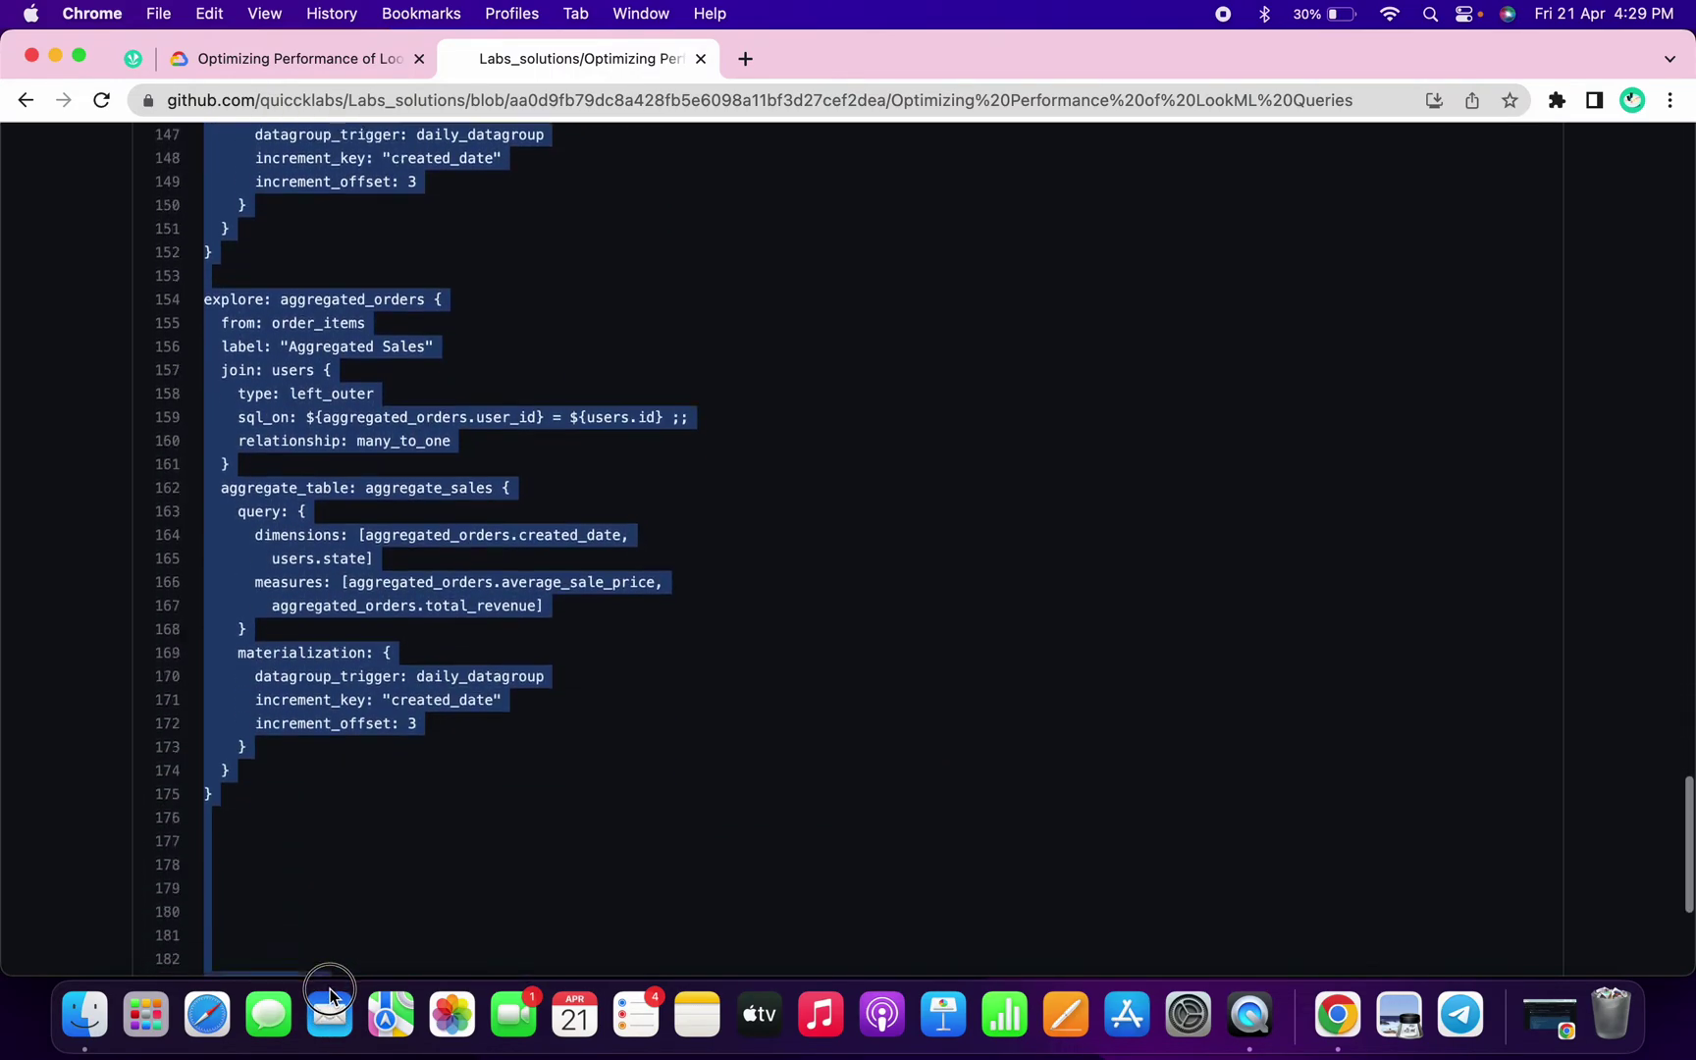
{"action": "left_click_drag", "start_coordinate": [330, 1012], "coordinate": [256, 580]}
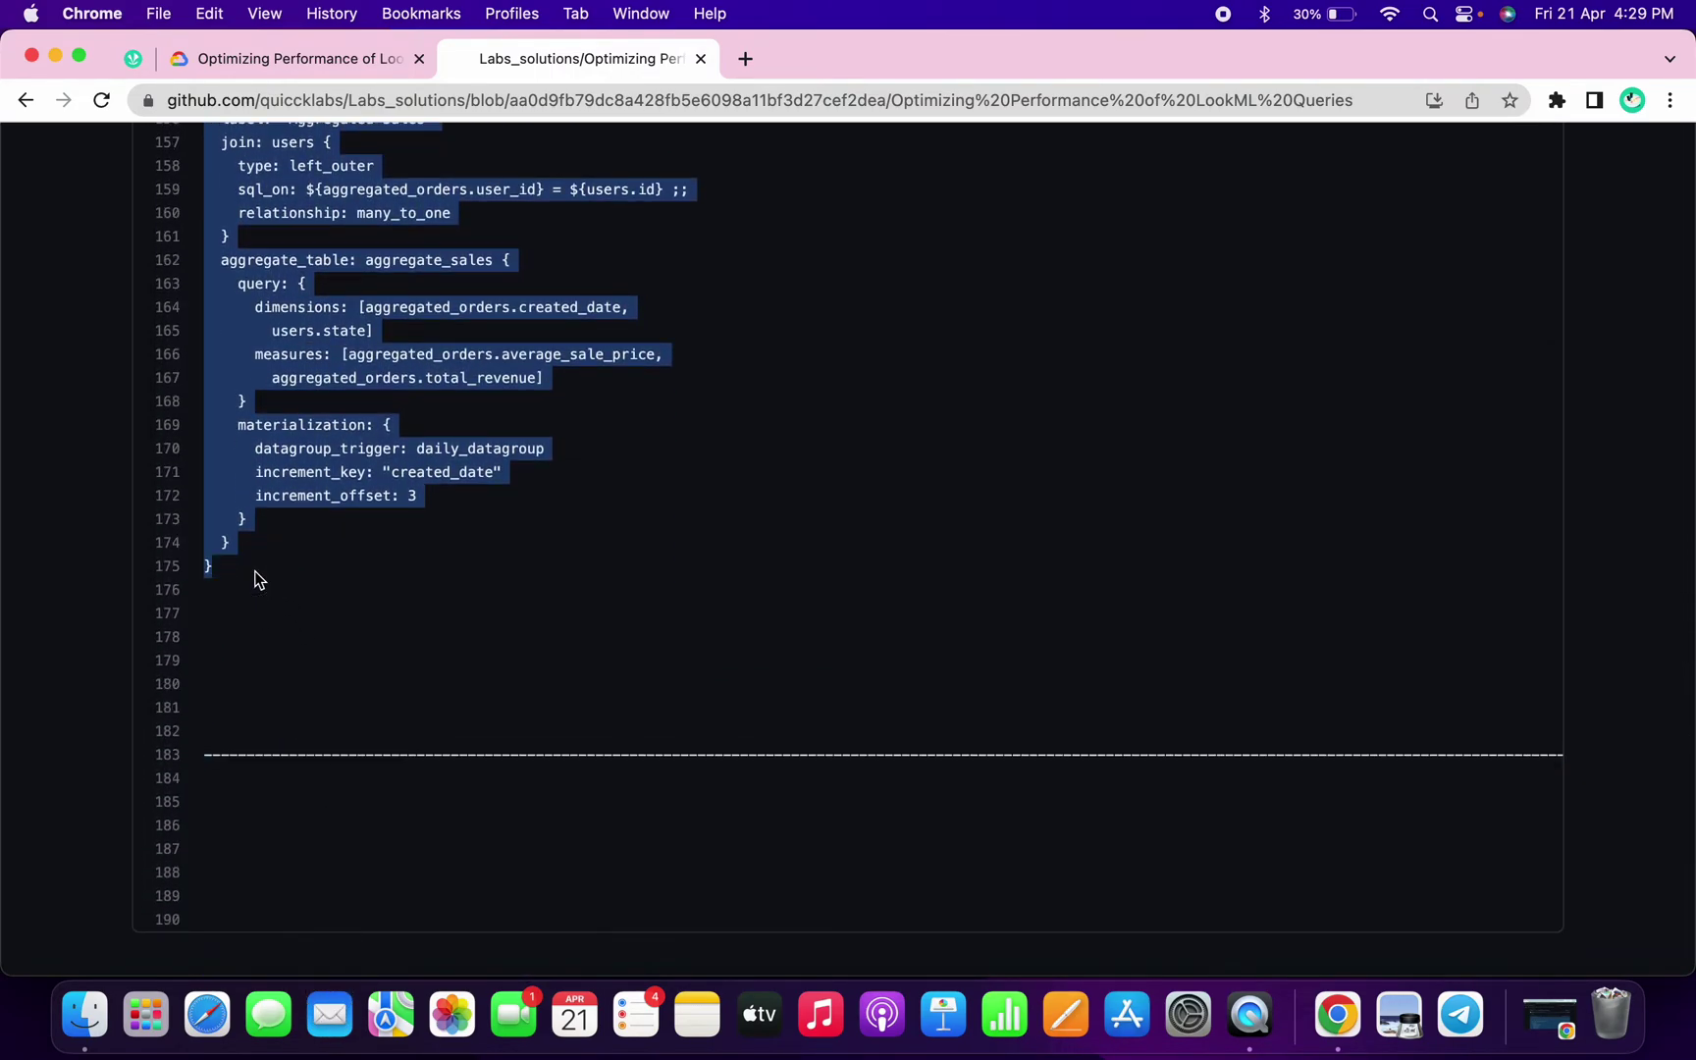
{"action": "key", "text": "ctrl+Right"}
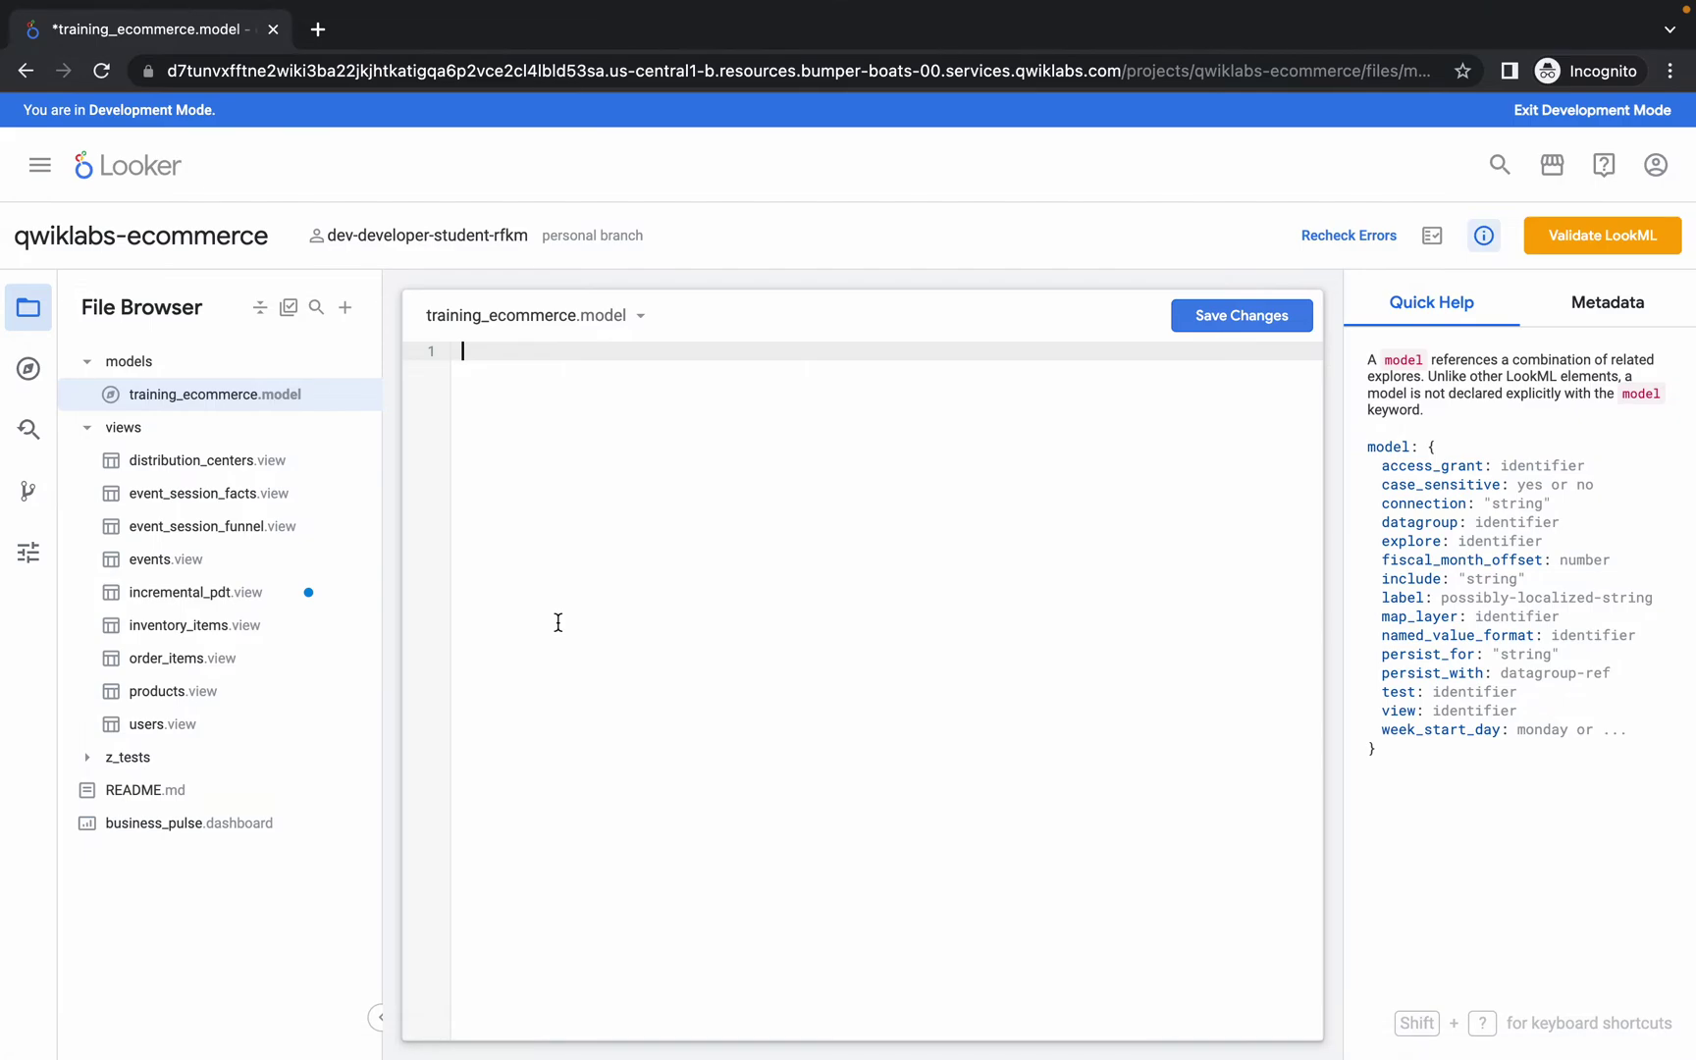
Paste the model code, with aggregated_orders and daily_datagroup, into training_ecommerce.model and save
{"action": "key", "text": "ctrl+v"}
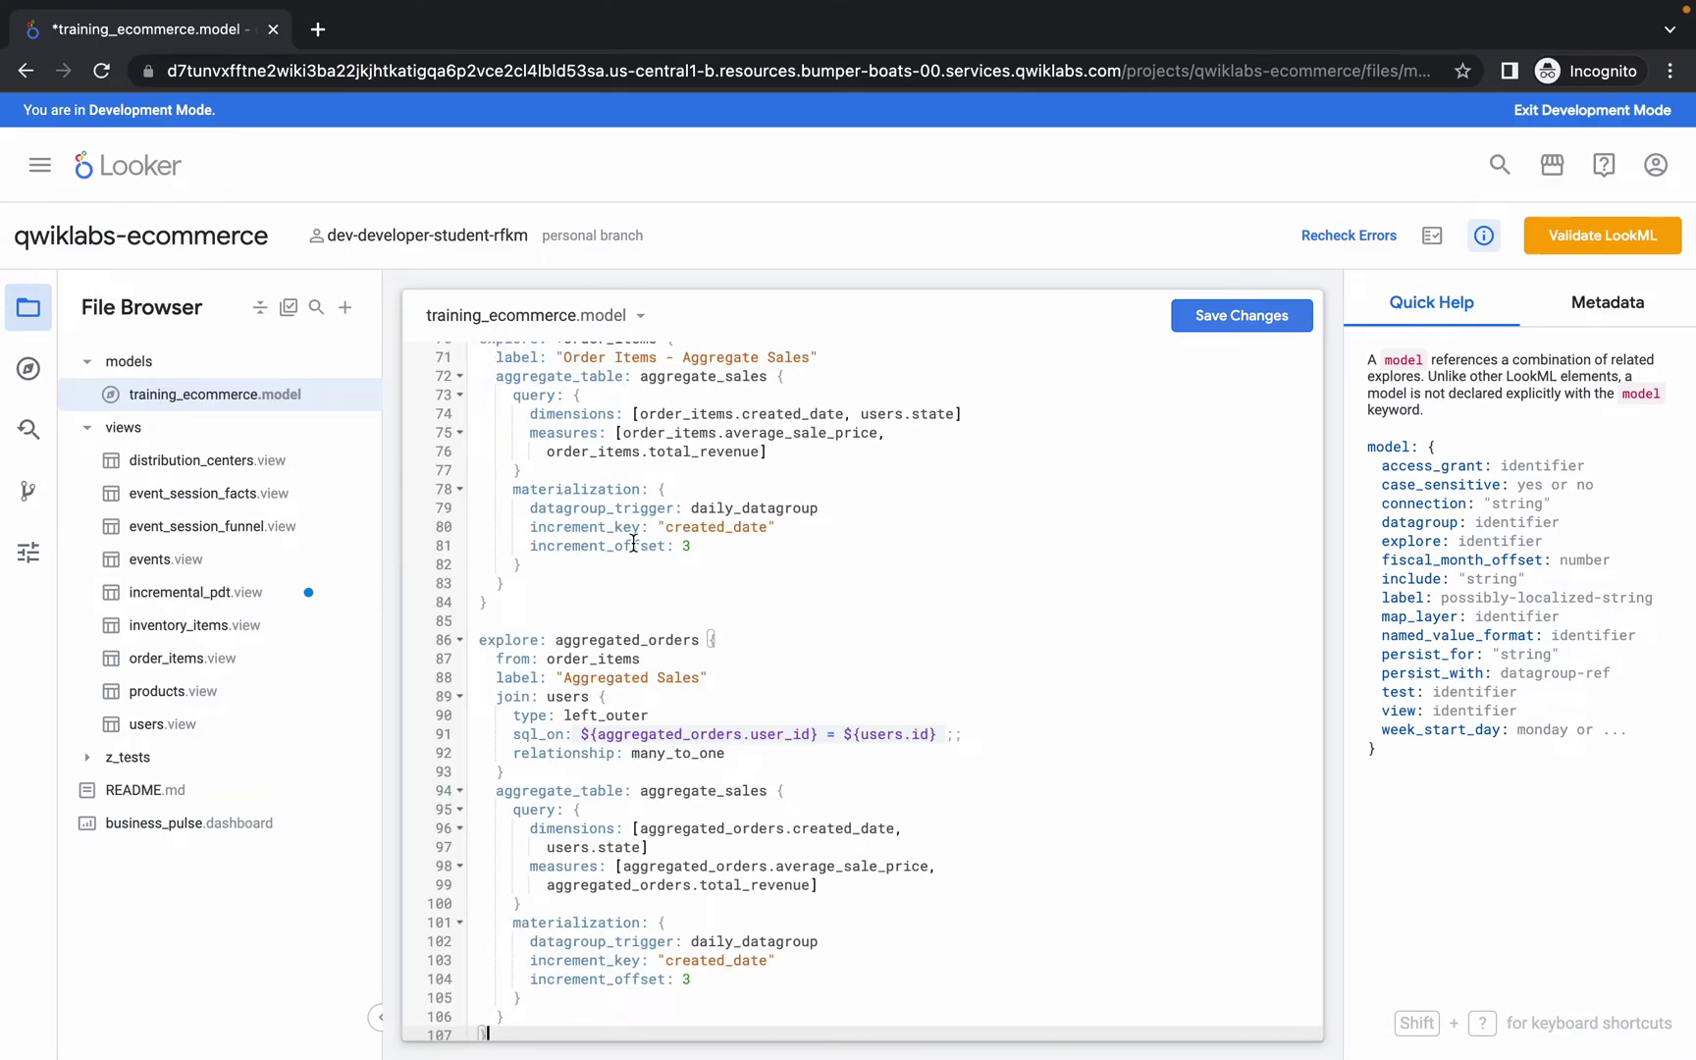
{"action": "scroll", "coordinate": [625, 557], "scroll_direction": "down", "scroll_amount": 1}
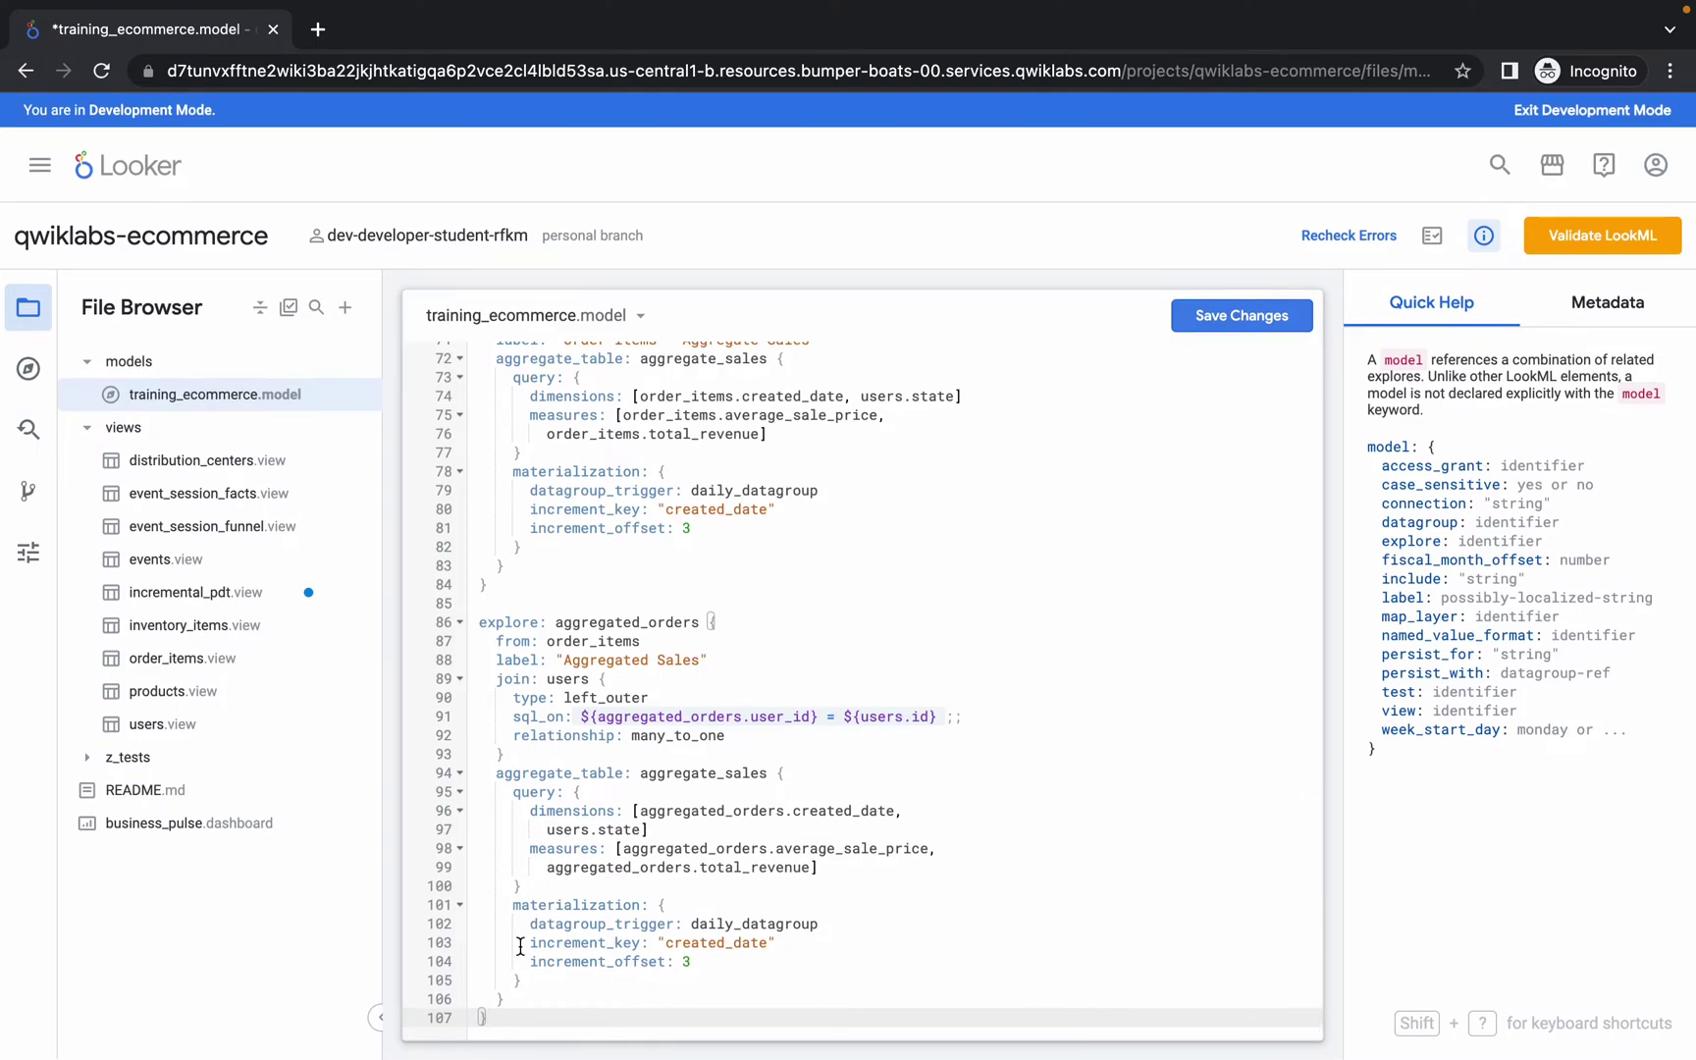
{"action": "scroll", "coordinate": [649, 910], "scroll_direction": "up", "scroll_amount": 15}
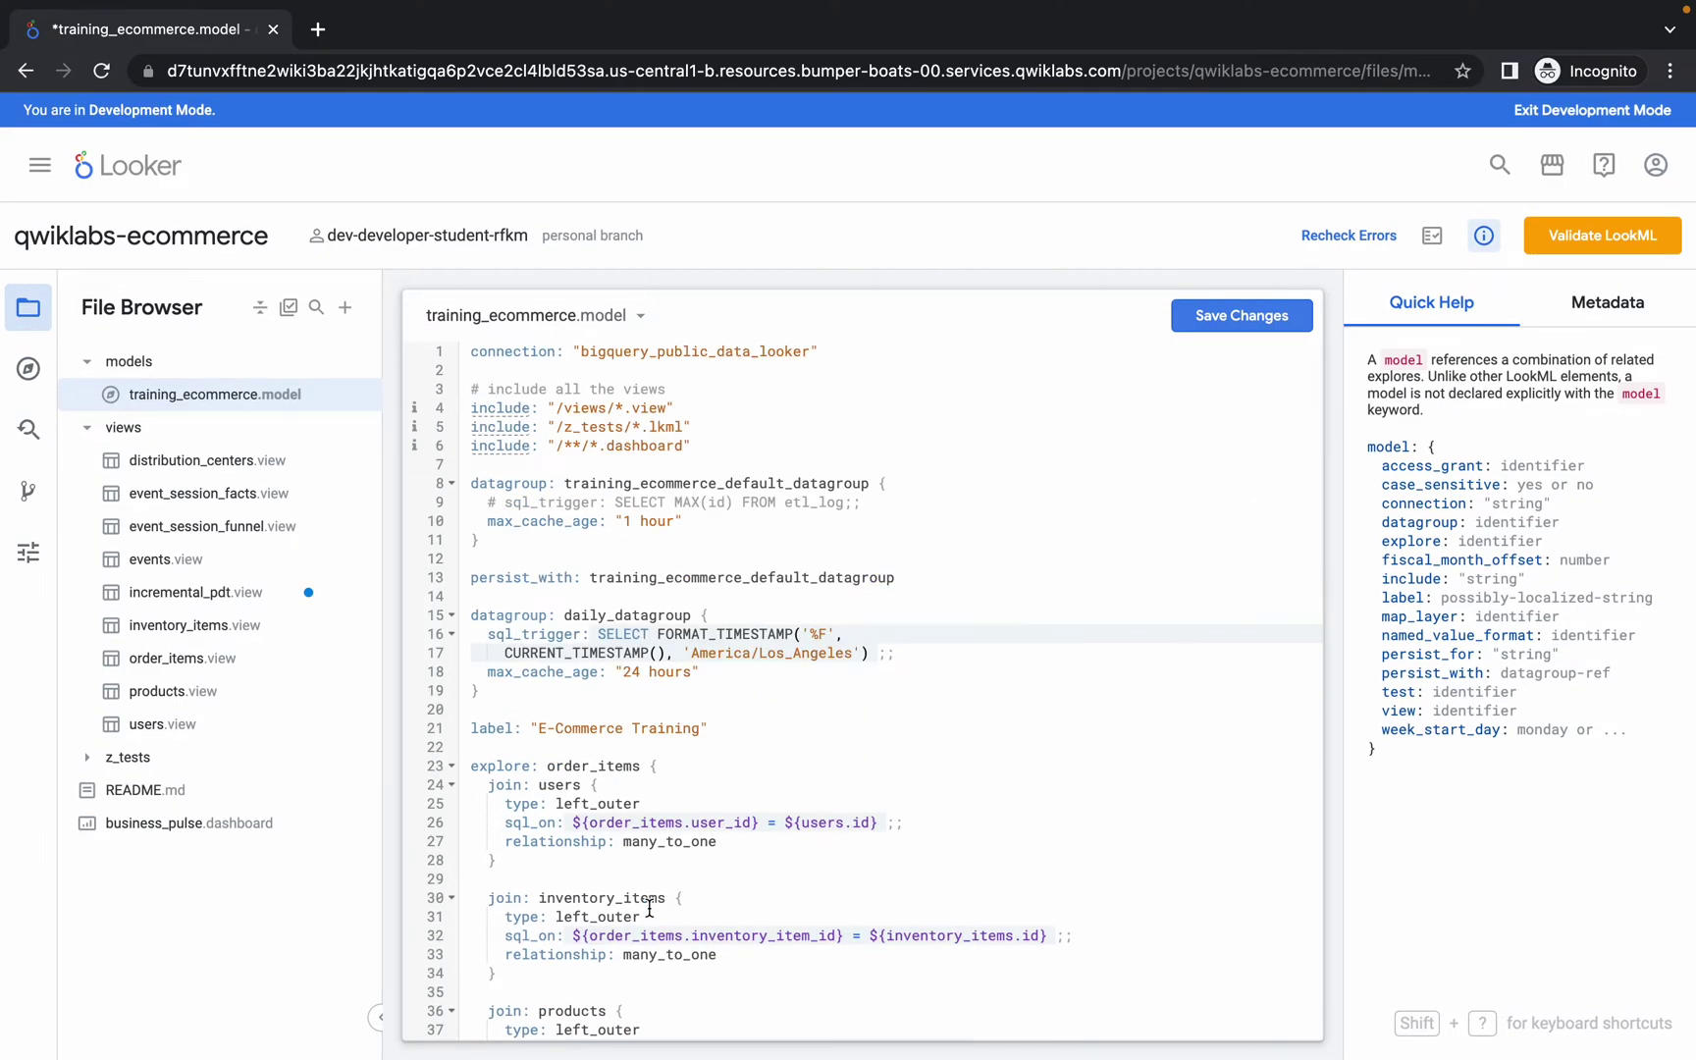
{"action": "left_click", "coordinate": [1211, 332]}
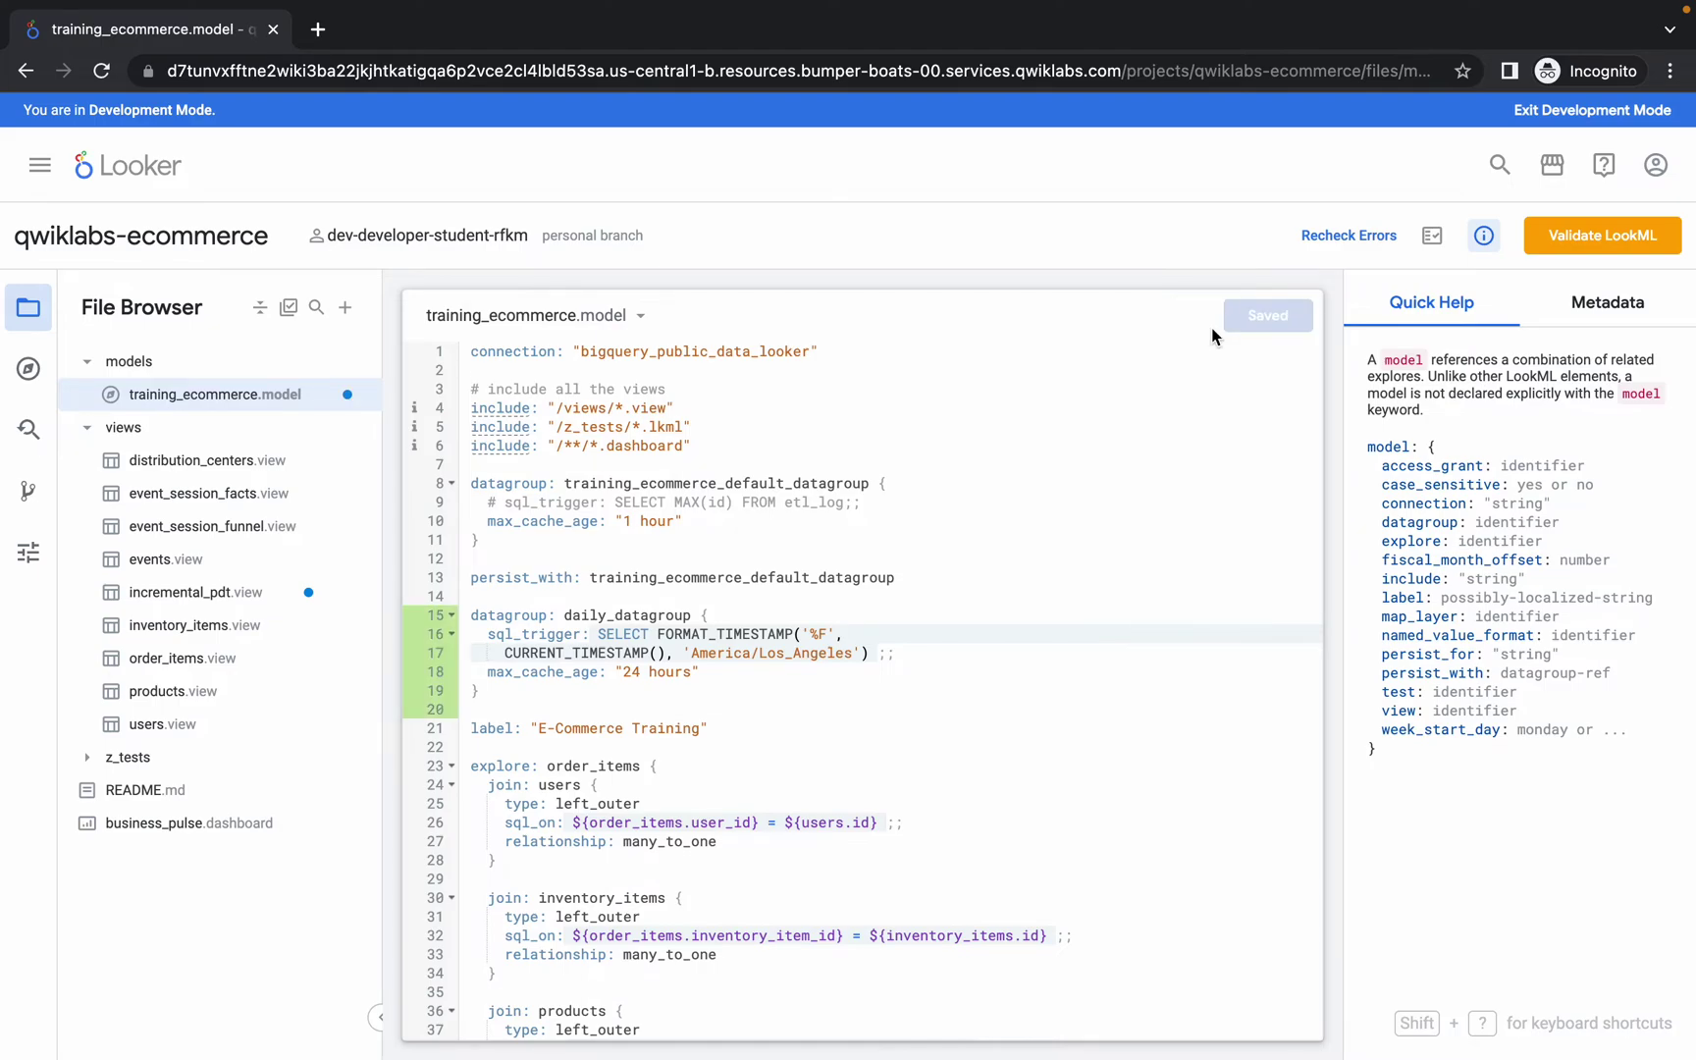
Run Validate LookML and confirm Project Health reports no LookML errors
{"action": "left_click", "coordinate": [1619, 245]}
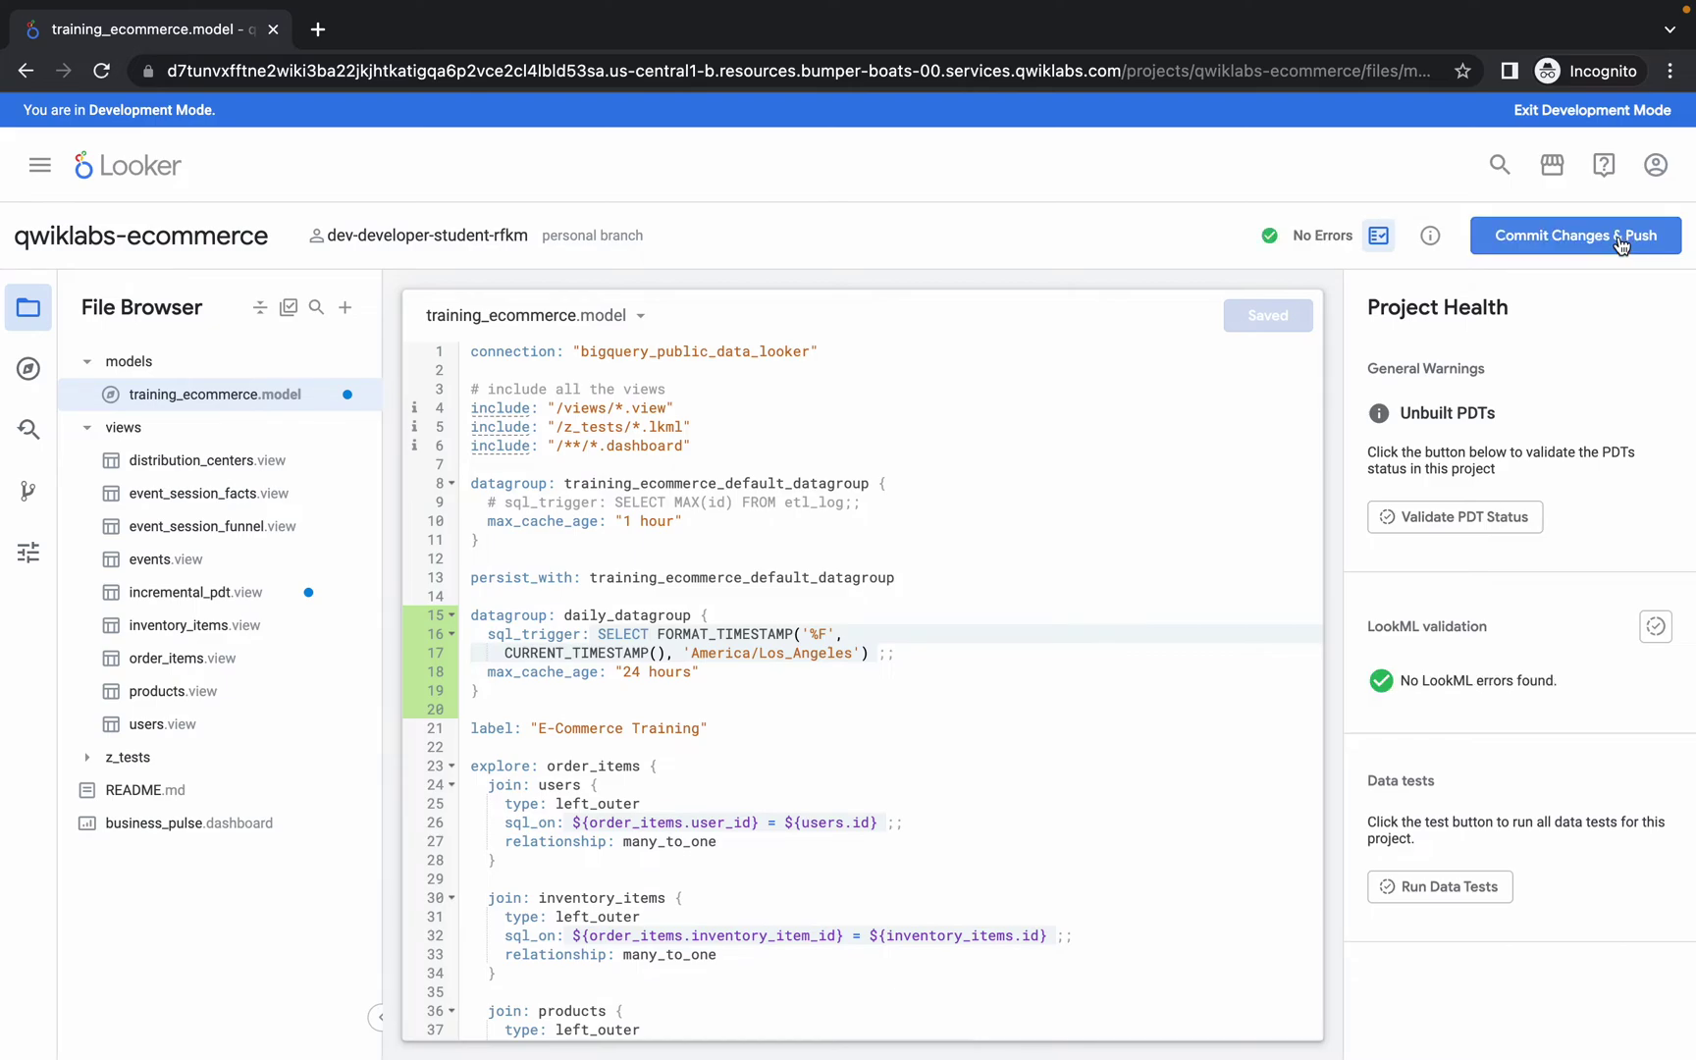
Commit the training_ecommerce model and new incremental_pdt view with a message, then deploy to production
{"action": "left_click", "coordinate": [1618, 235]}
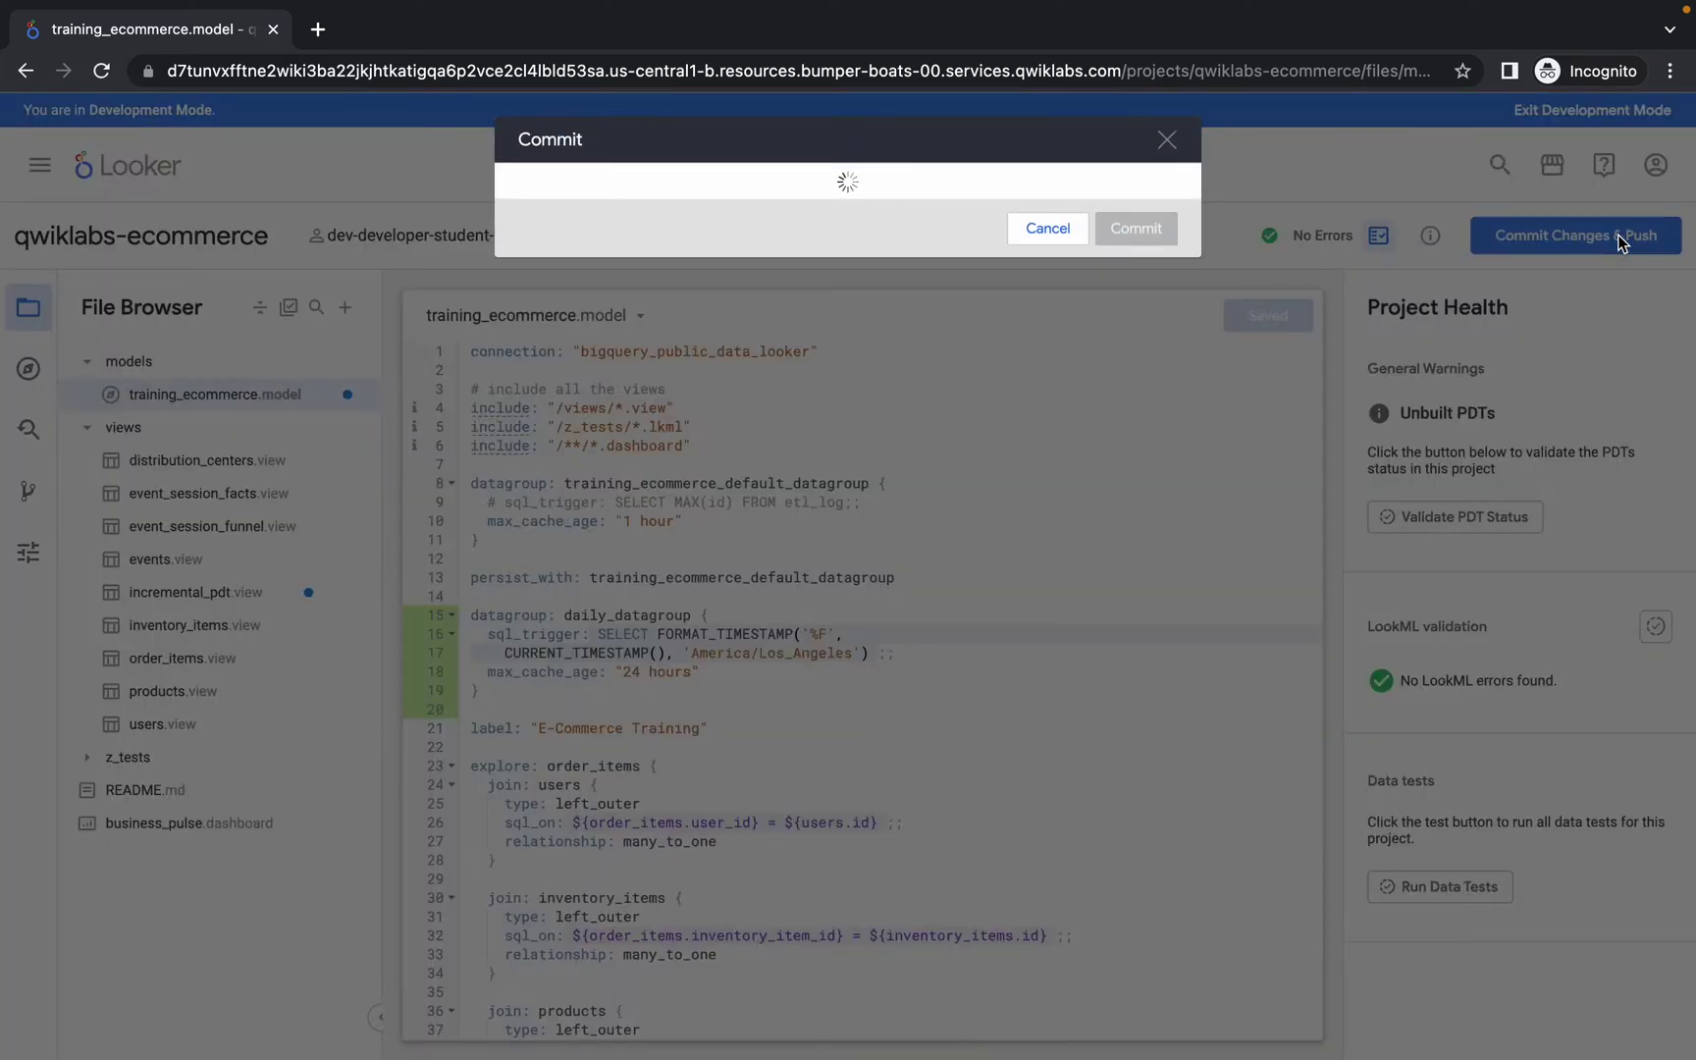
{"action": "left_click", "coordinate": [797, 205]}
{"action": "type", "text": "subscribe to quicklab"}
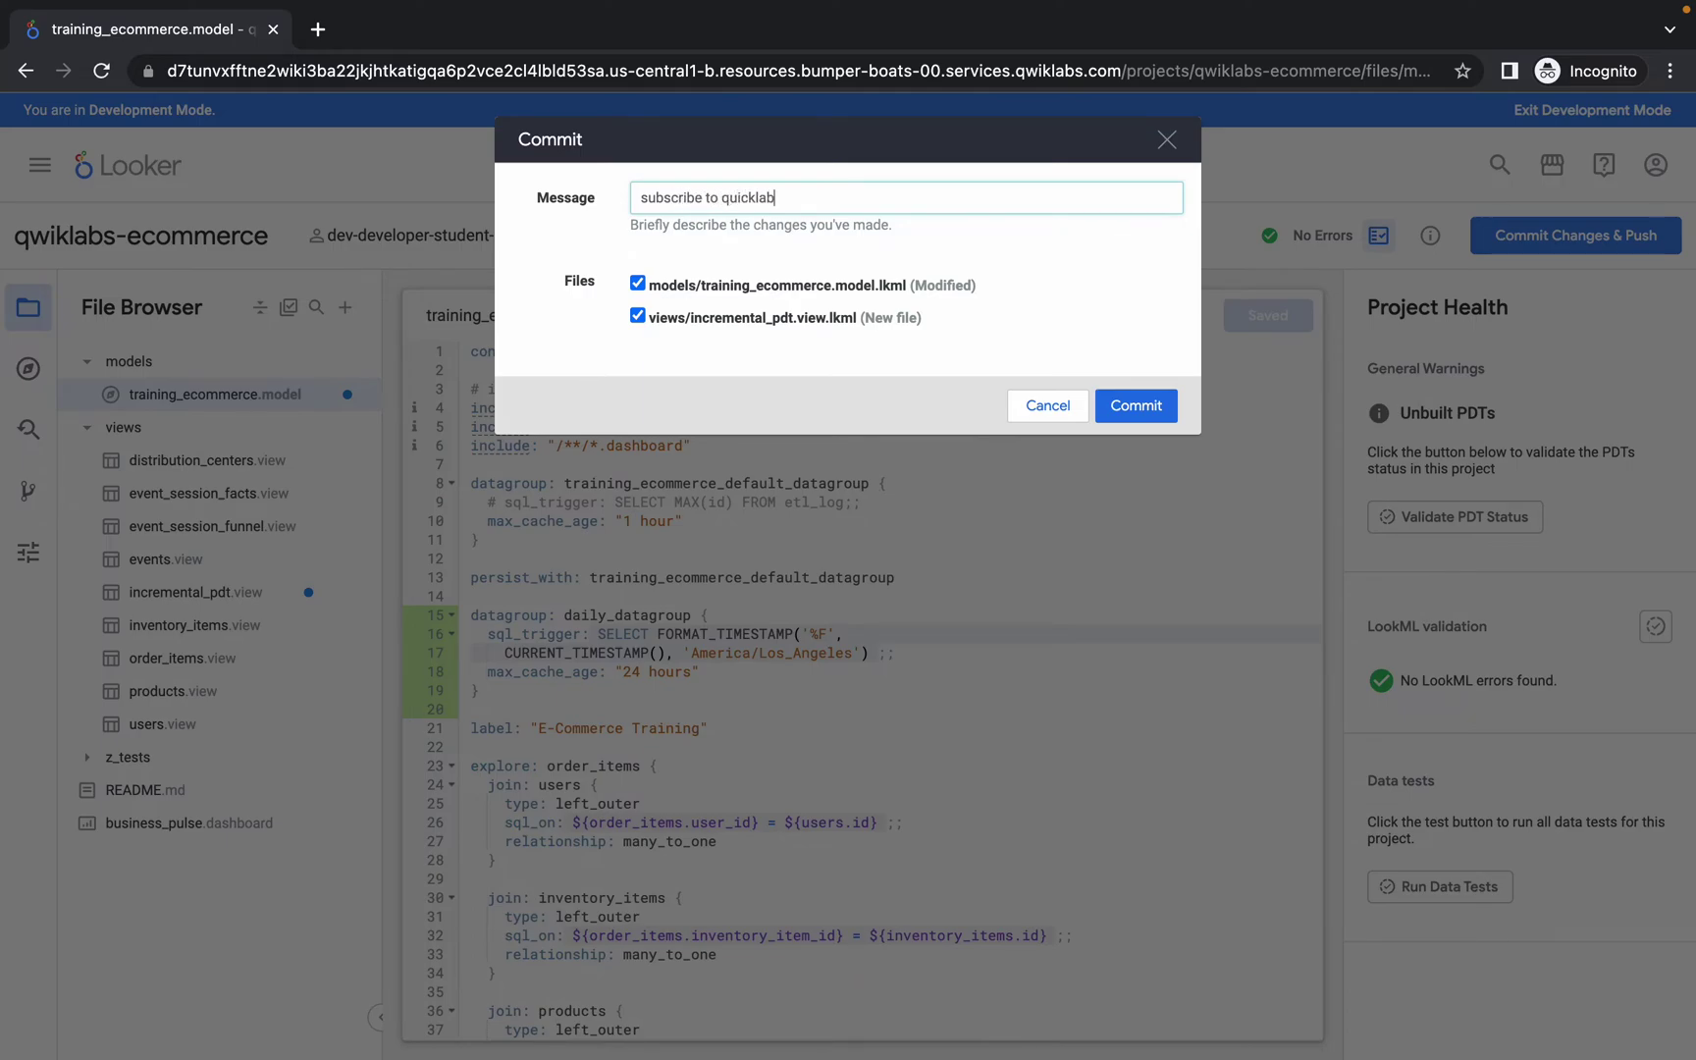
{"action": "left_click", "coordinate": [1140, 400]}
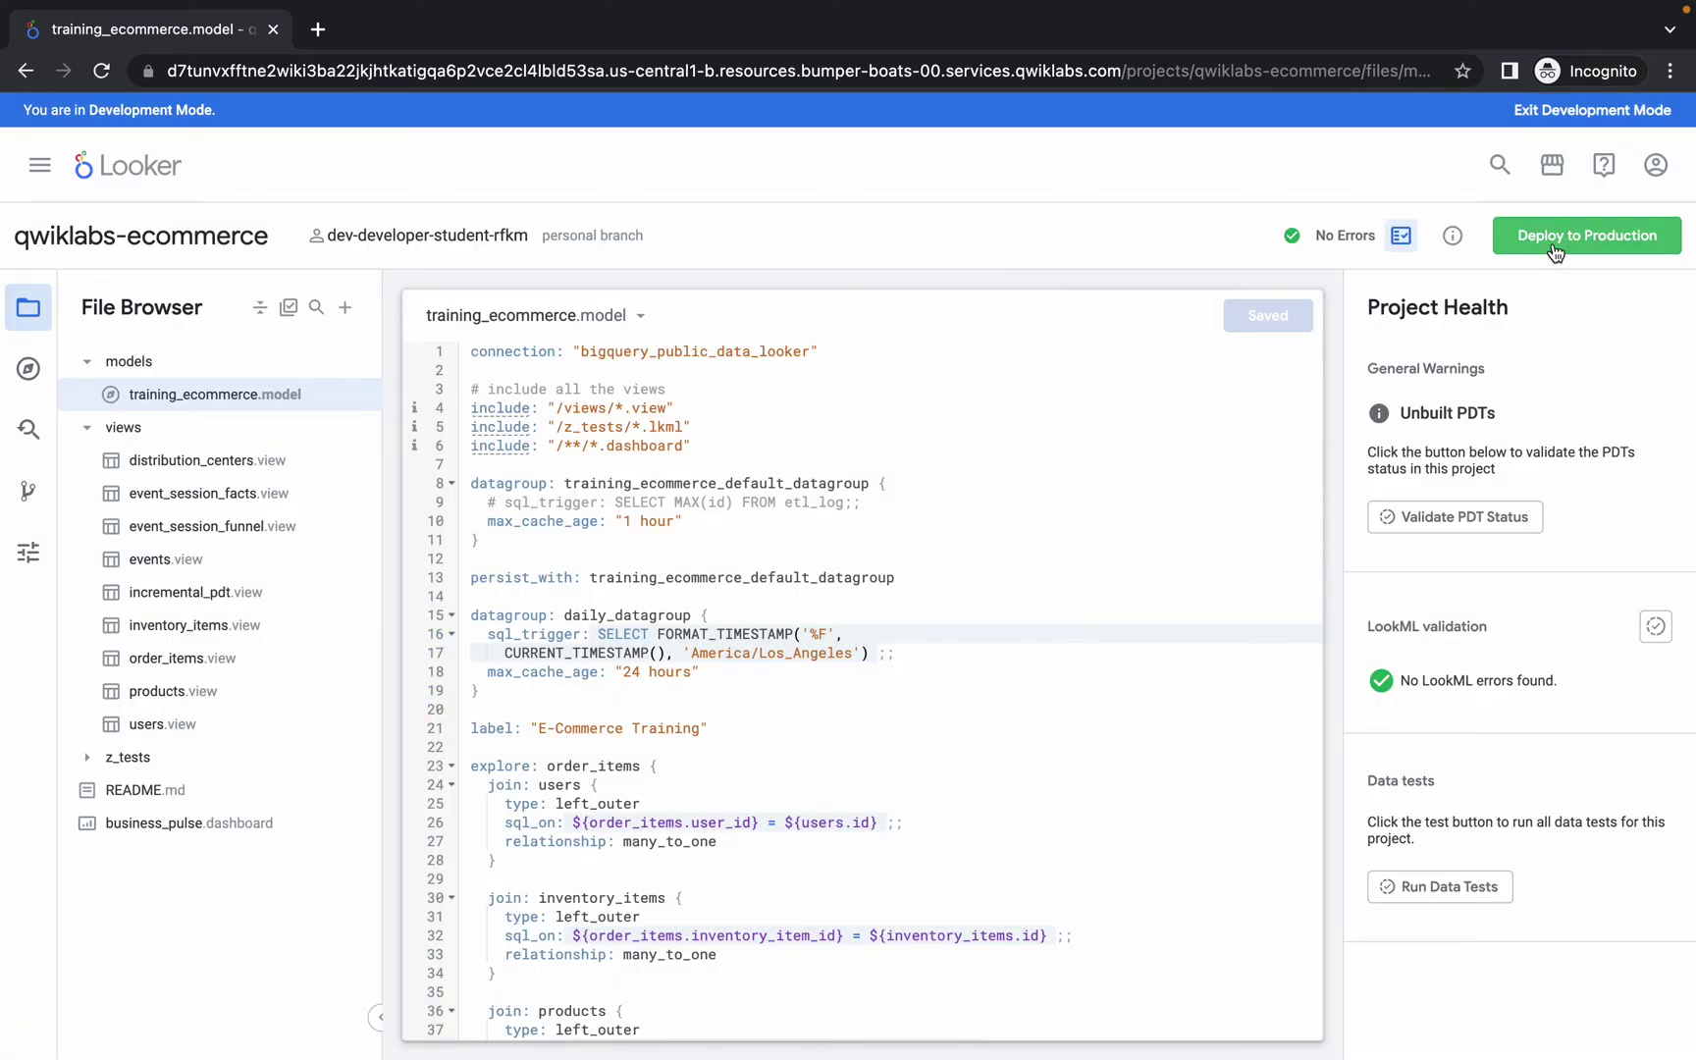
{"action": "left_click", "coordinate": [1553, 243]}
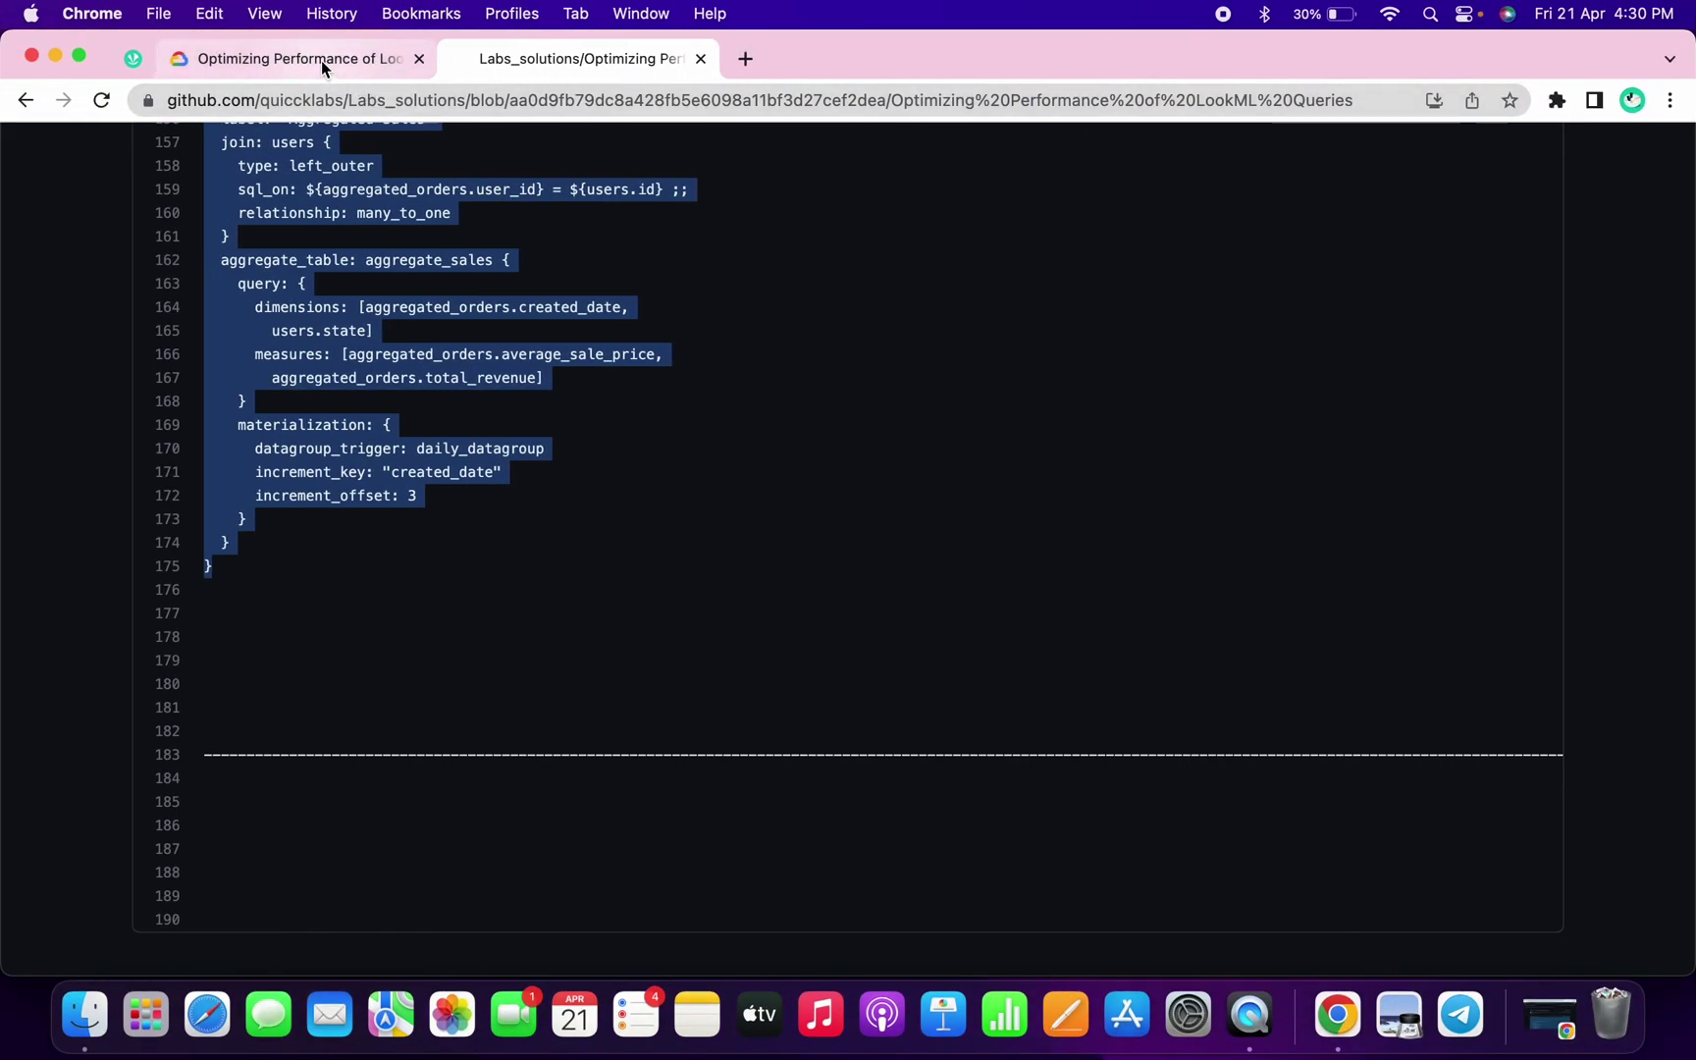
Back in the lab tab, recheck the aggregate-table and join-views checkpoints, including Task 3's progress check
{"action": "left_click", "coordinate": [320, 59]}
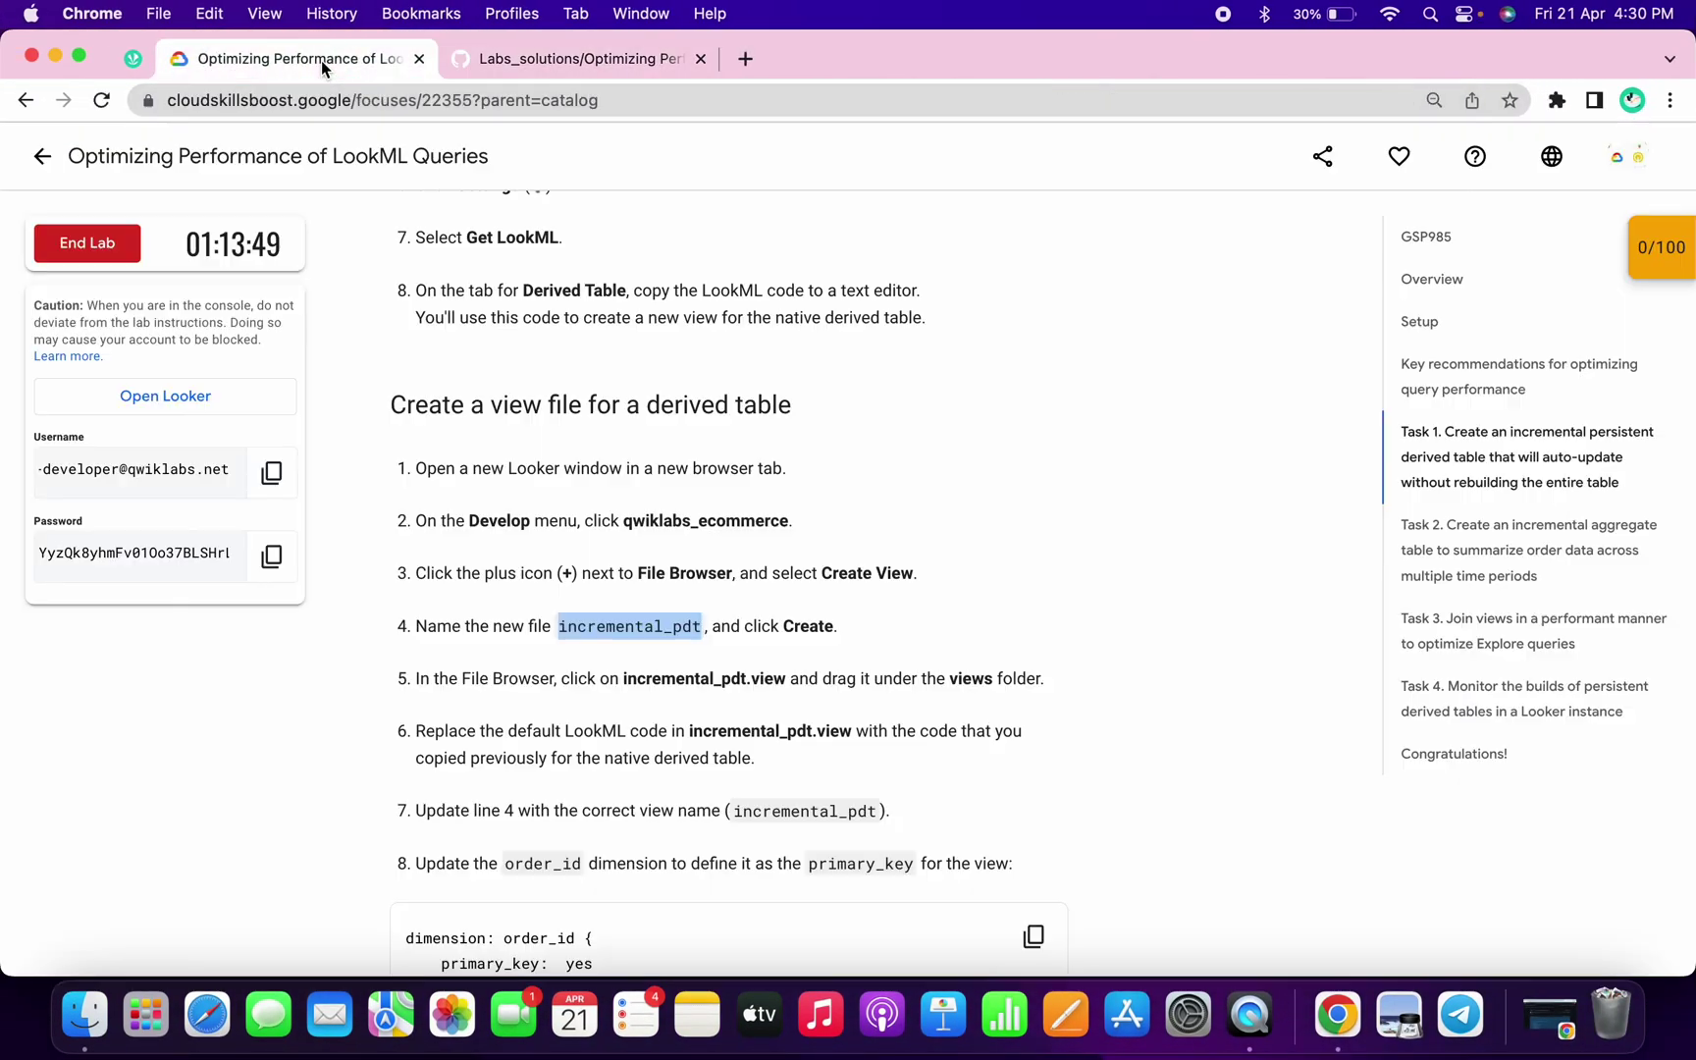
{"action": "left_click", "coordinate": [1673, 268]}
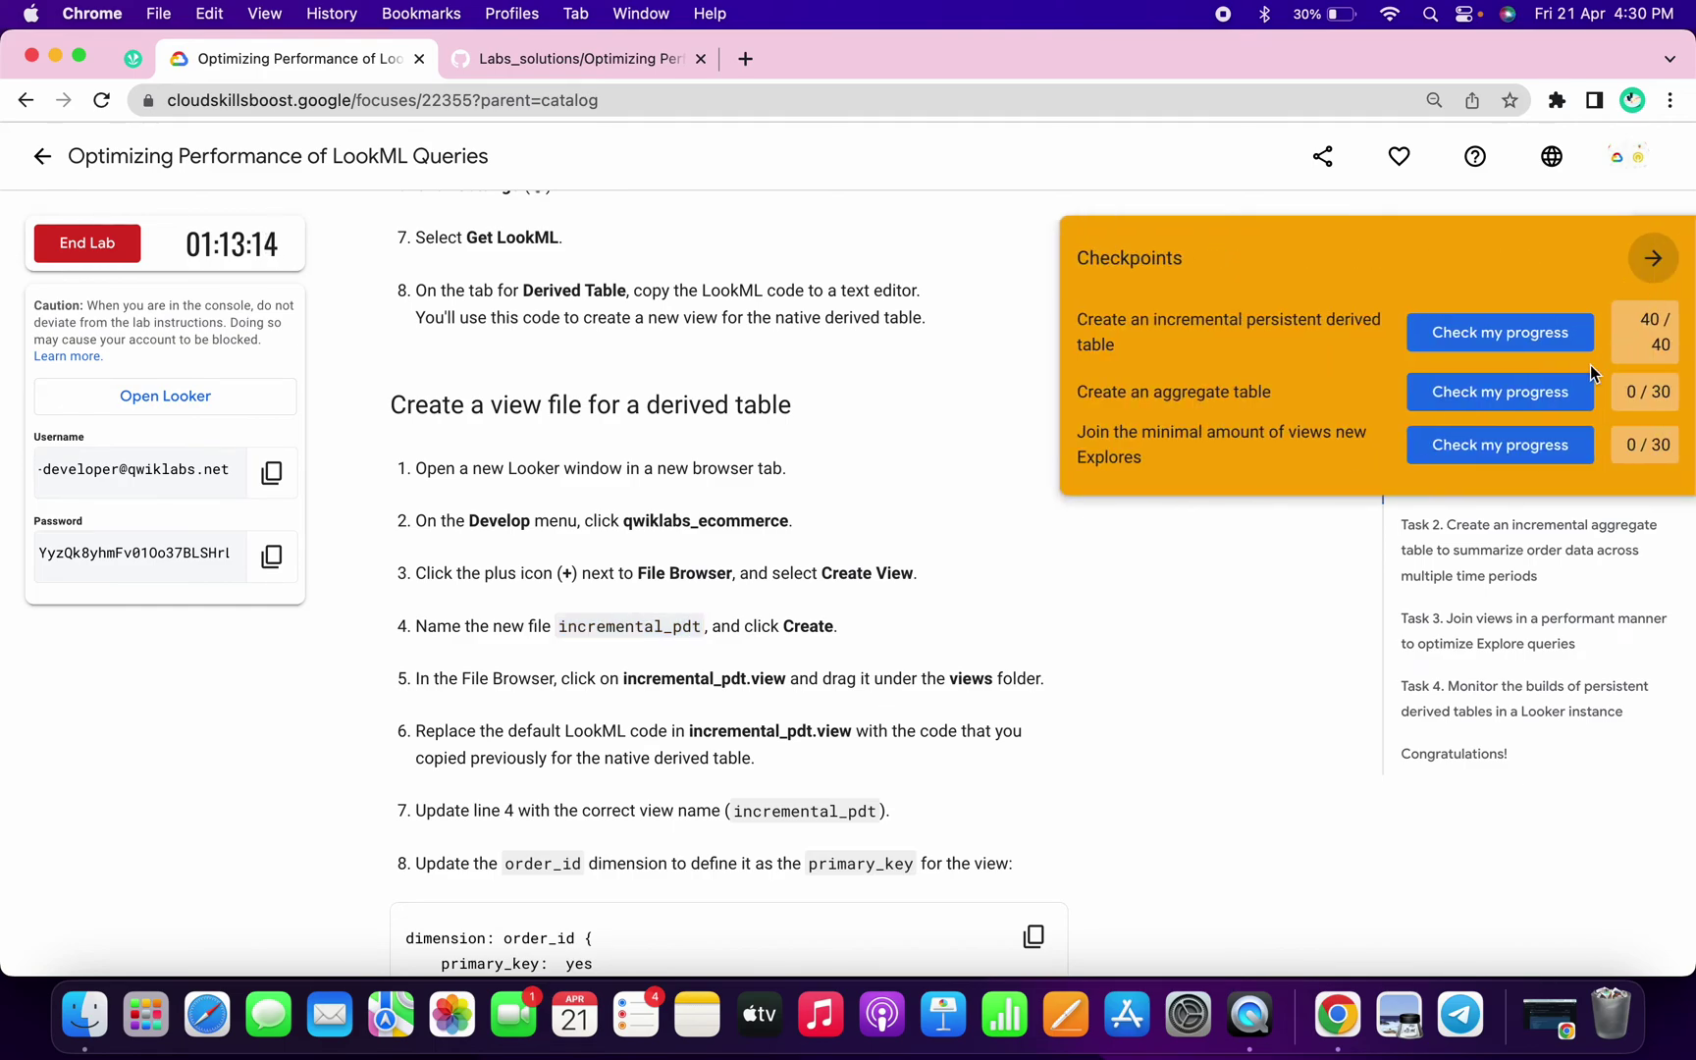
{"action": "left_click", "coordinate": [1536, 391]}
{"action": "left_click", "coordinate": [1568, 448]}
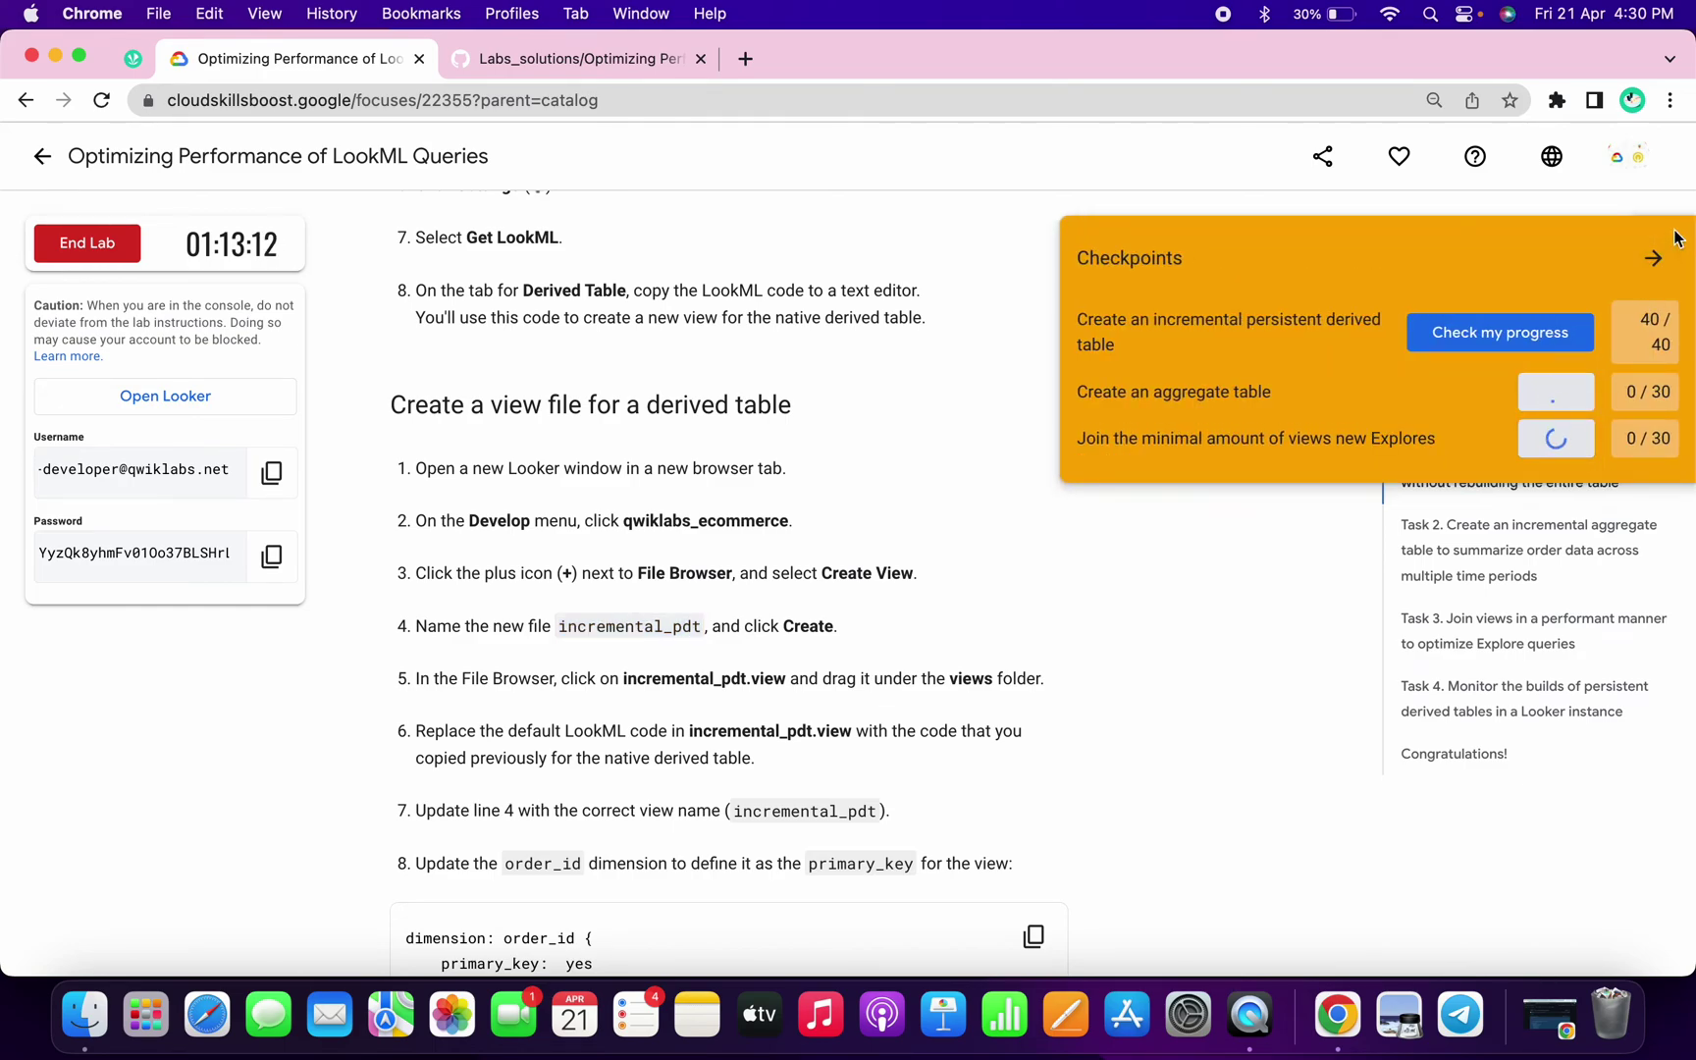
{"action": "left_click", "coordinate": [1652, 260]}
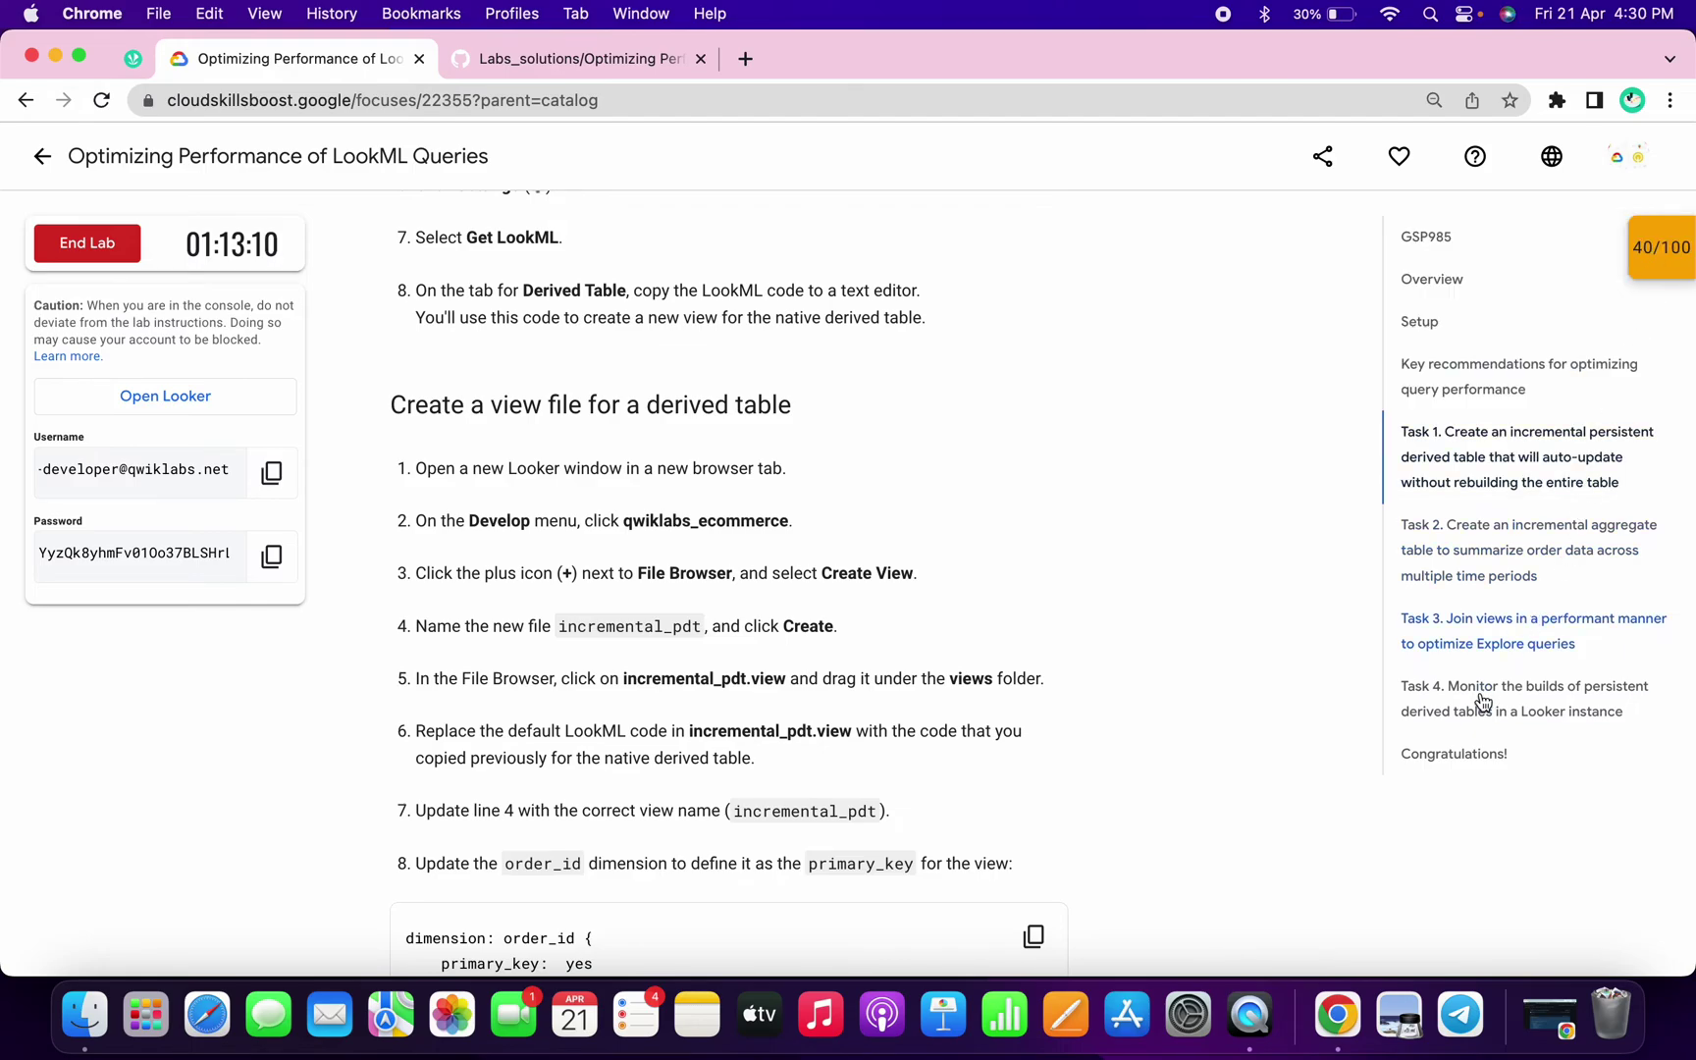
{"action": "left_click", "coordinate": [1452, 642]}
{"action": "scroll", "coordinate": [883, 583], "scroll_direction": "up", "scroll_amount": 5}
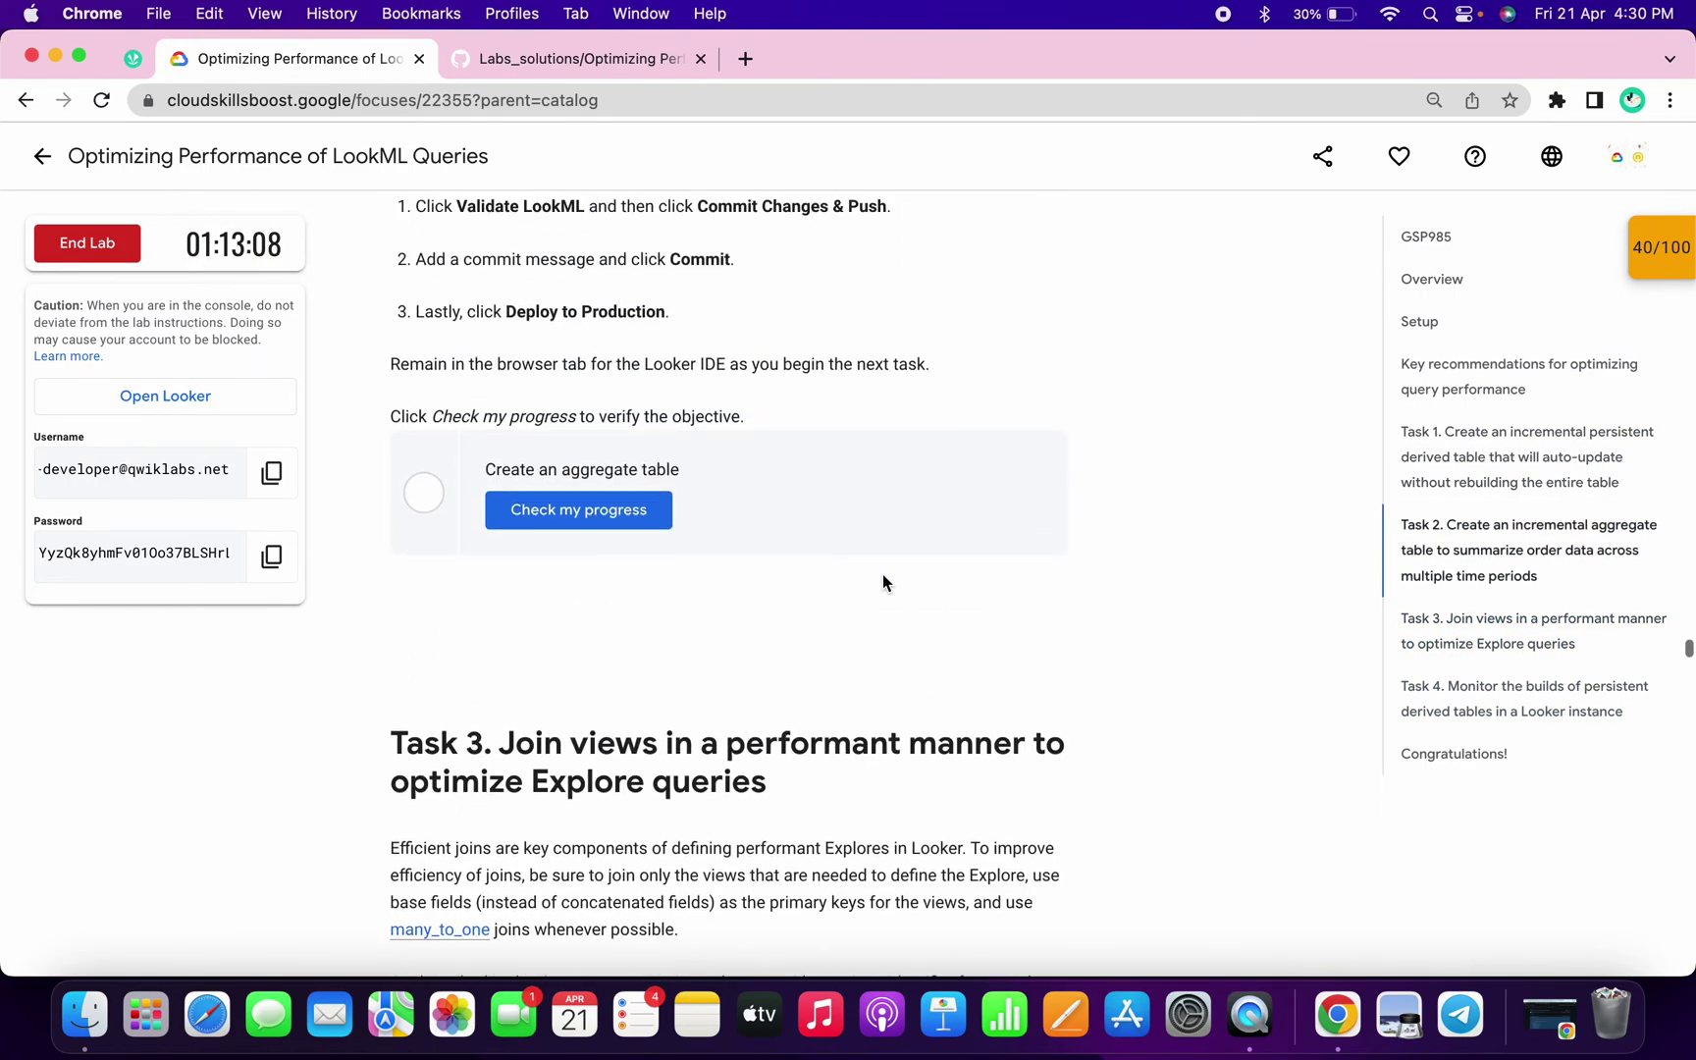
{"action": "left_click", "coordinate": [639, 524]}
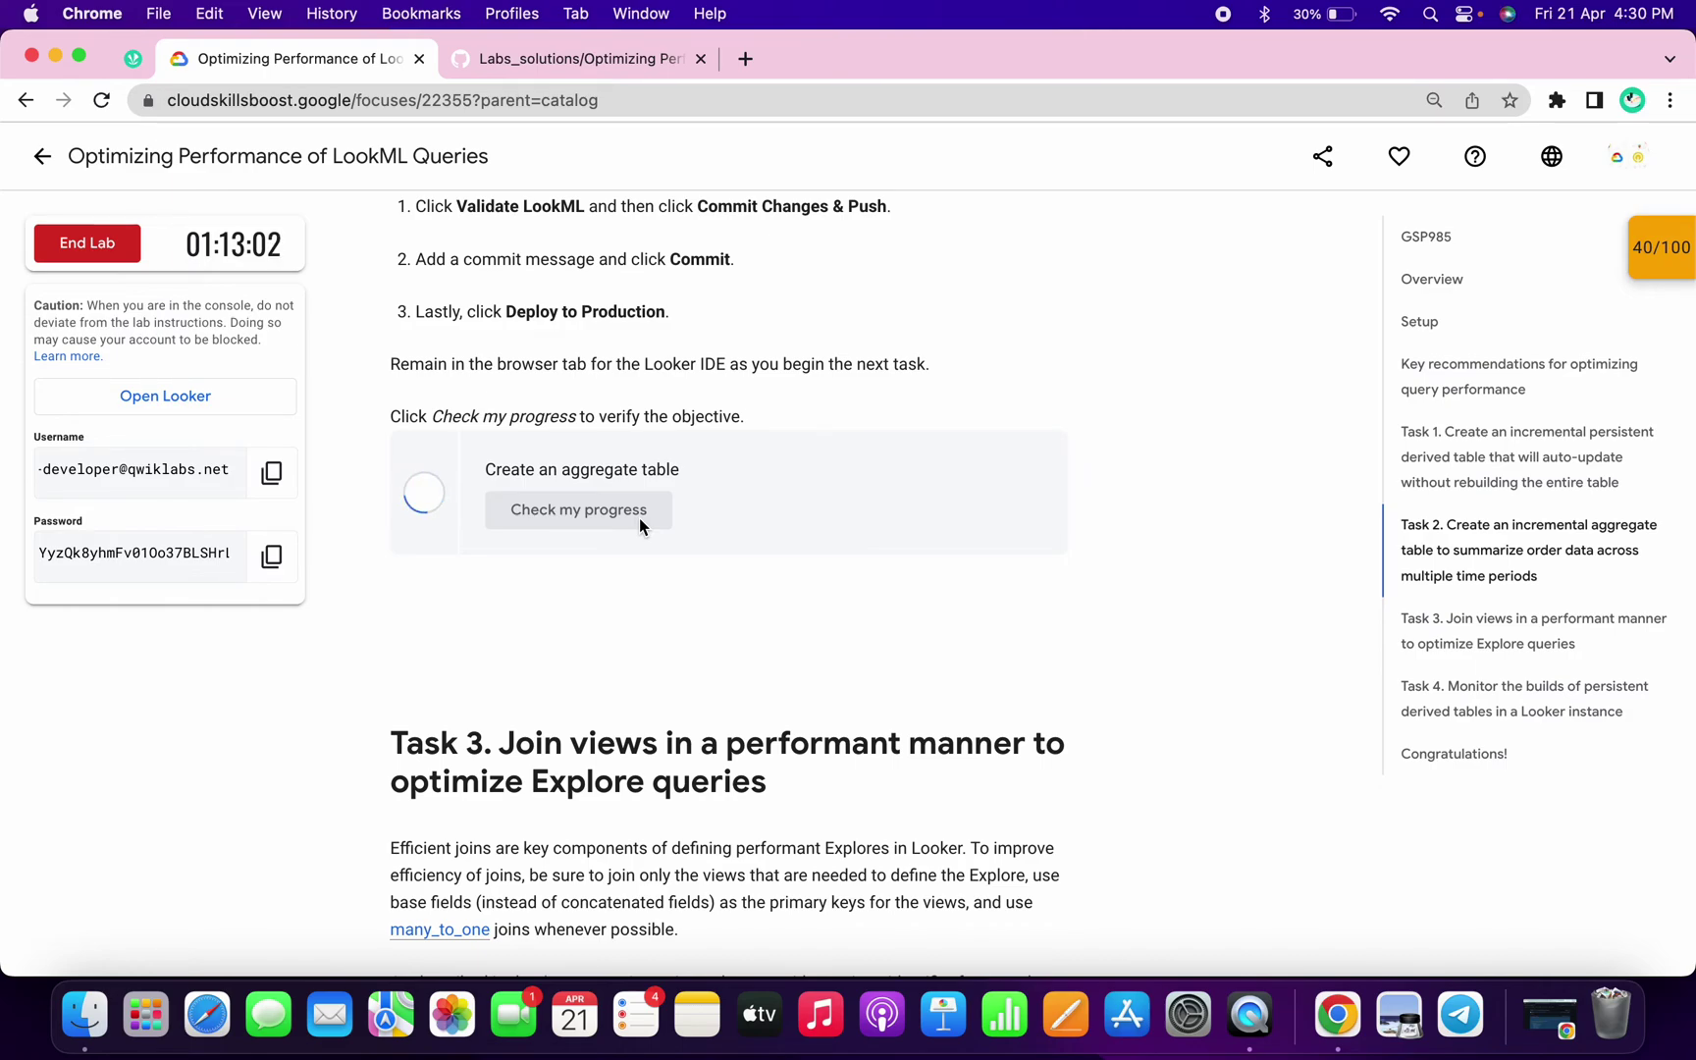
{"action": "scroll", "coordinate": [641, 524], "scroll_direction": "down", "scroll_amount": 10}
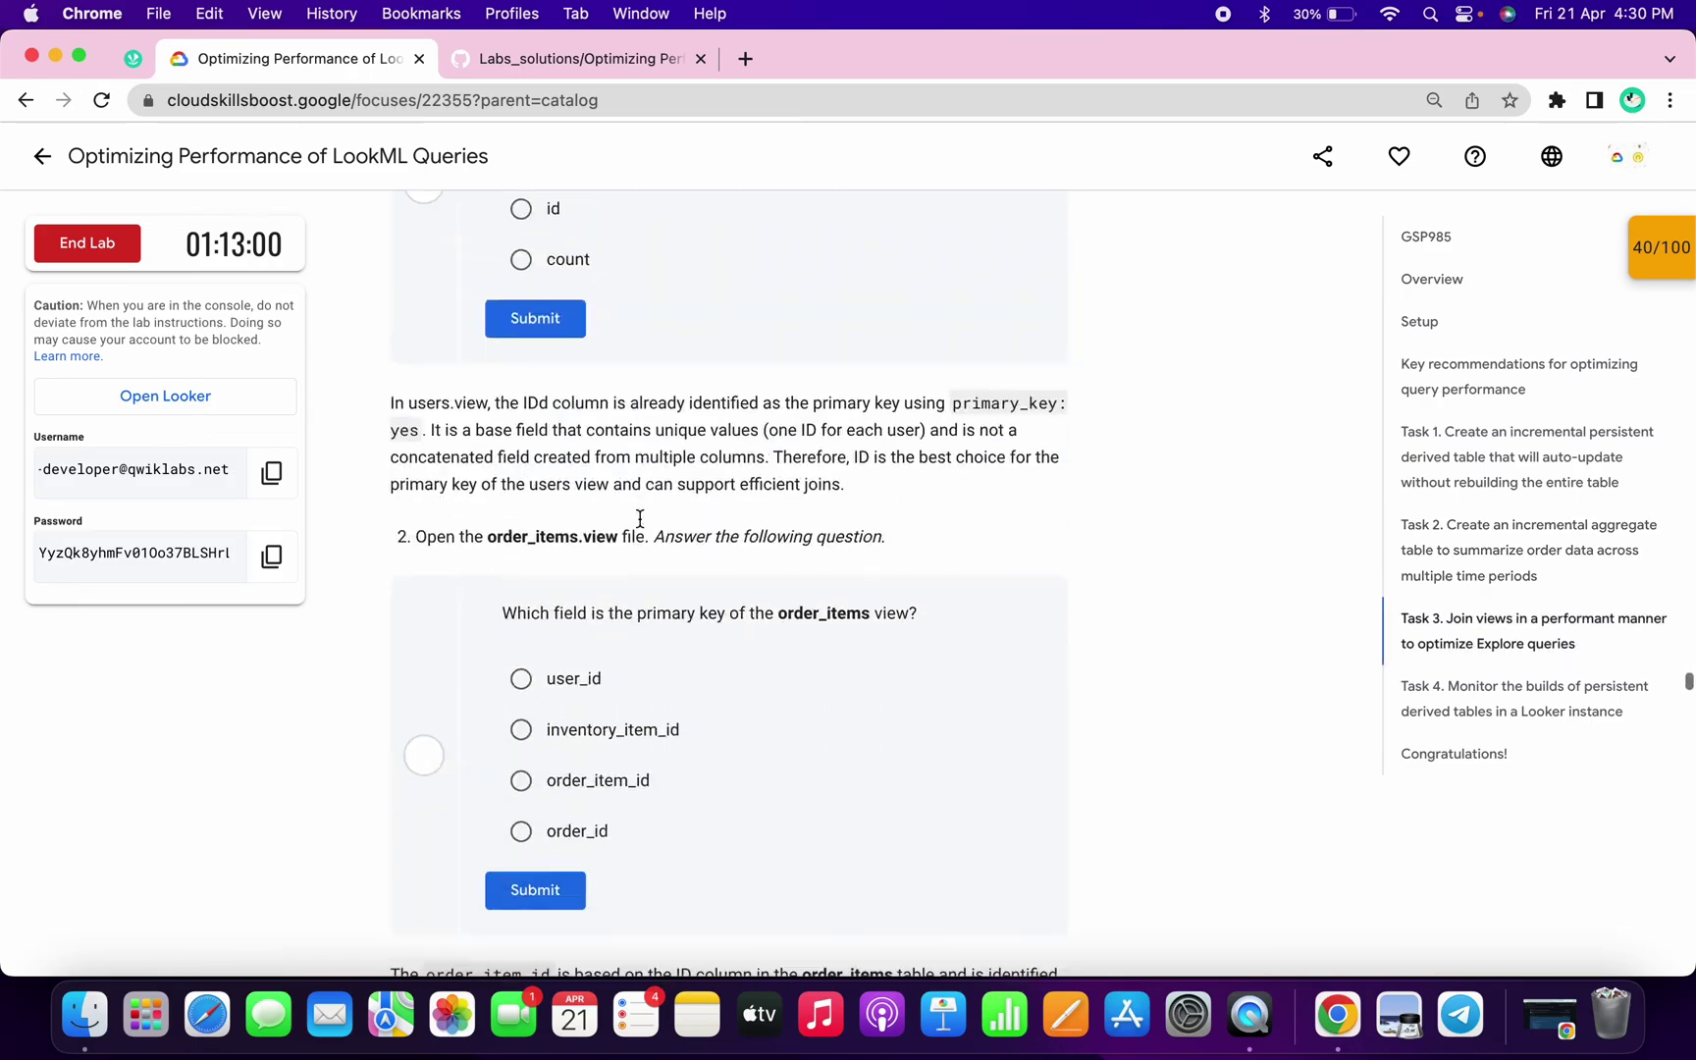
{"action": "scroll", "coordinate": [639, 516], "scroll_direction": "down", "scroll_amount": 10}
{"action": "scroll", "coordinate": [639, 516], "scroll_direction": "down", "scroll_amount": 10}
{"action": "scroll", "coordinate": [639, 516], "scroll_direction": "down", "scroll_amount": 10}
{"action": "scroll", "coordinate": [639, 519], "scroll_direction": "down", "scroll_amount": 10}
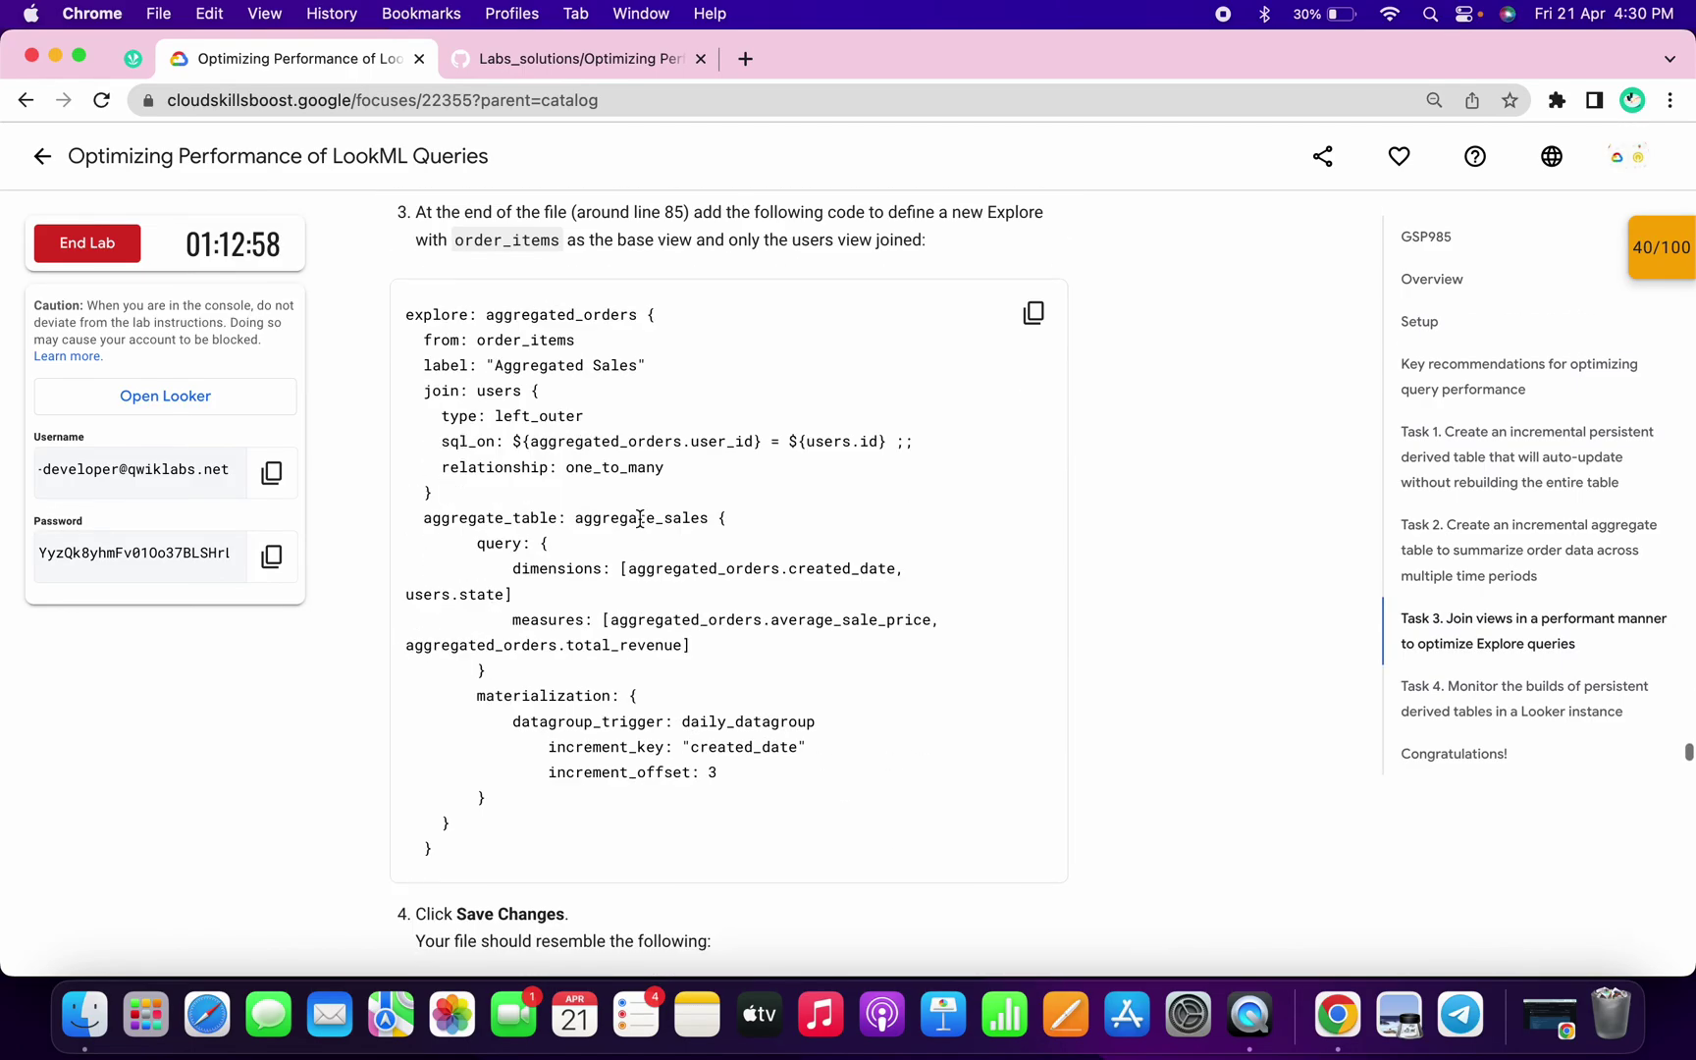
{"action": "scroll", "coordinate": [639, 519], "scroll_direction": "down", "scroll_amount": 10}
{"action": "scroll", "coordinate": [638, 519], "scroll_direction": "down", "scroll_amount": 10}
{"action": "scroll", "coordinate": [639, 527], "scroll_direction": "down", "scroll_amount": 10}
{"action": "scroll", "coordinate": [639, 526], "scroll_direction": "up", "scroll_amount": 5}
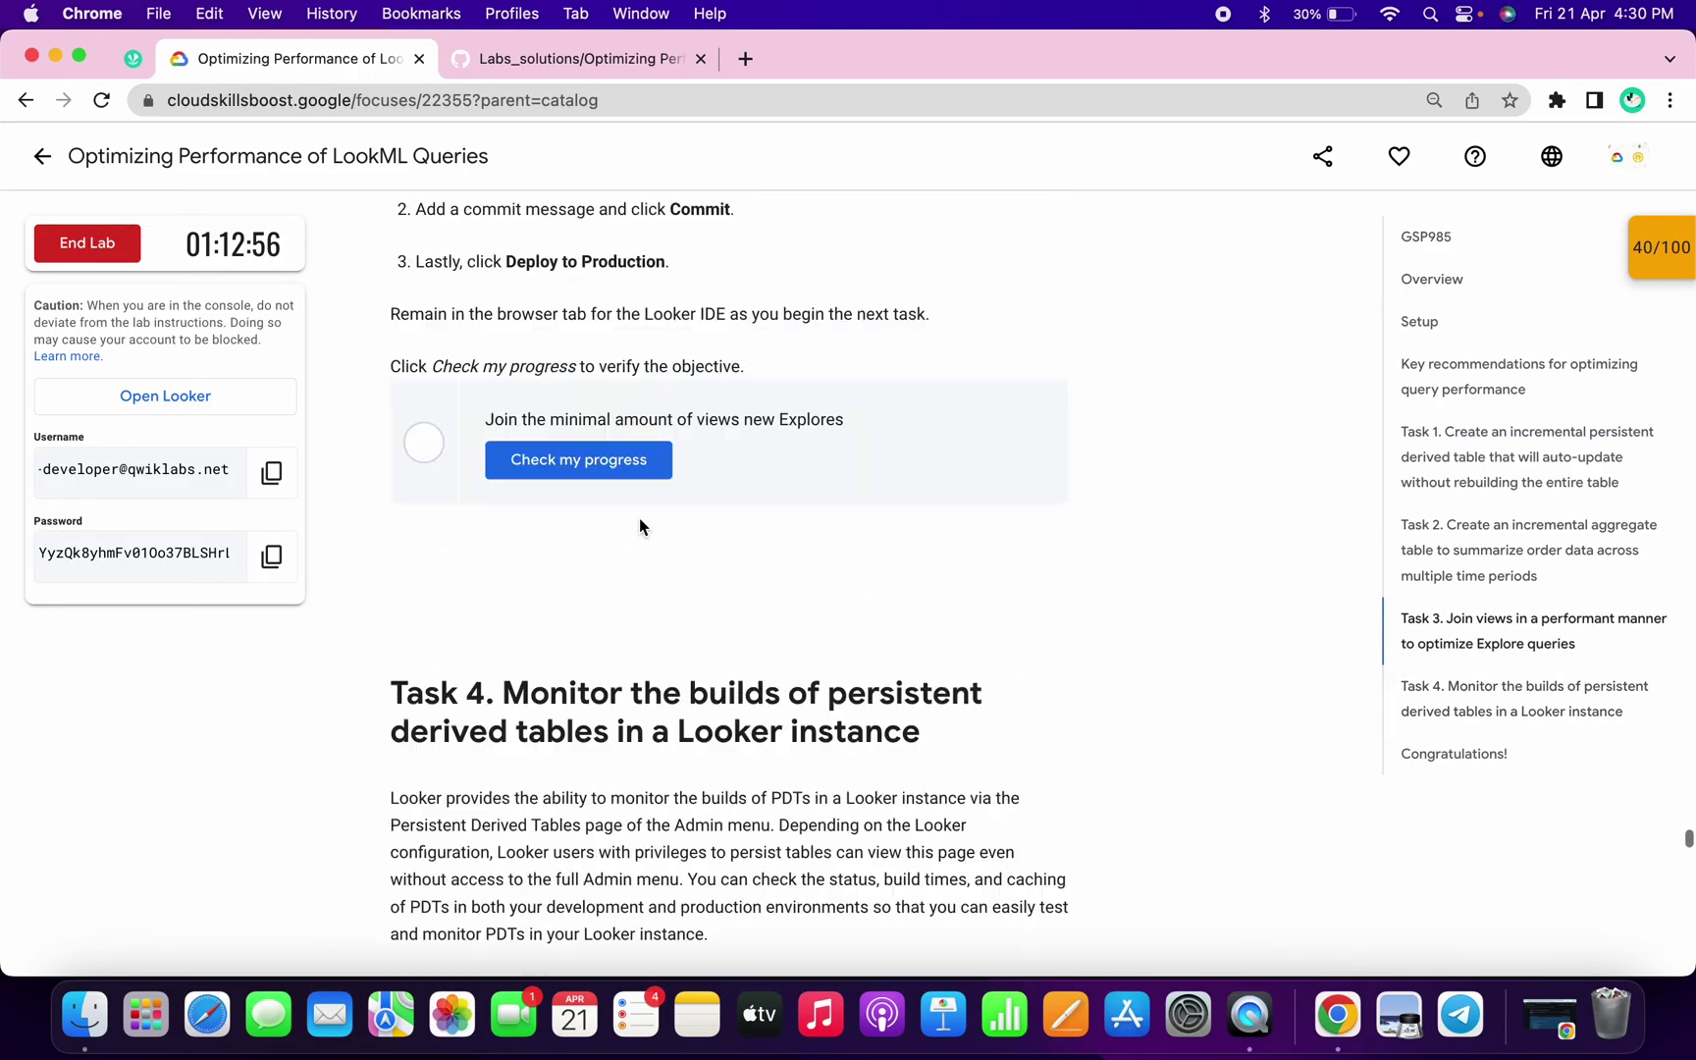
{"action": "scroll", "coordinate": [637, 527], "scroll_direction": "up", "scroll_amount": 2}
Verify the join views objective, then recheck the aggregate-table and minimal-views checkpoints for 30/30 each
{"action": "left_click", "coordinate": [592, 572]}
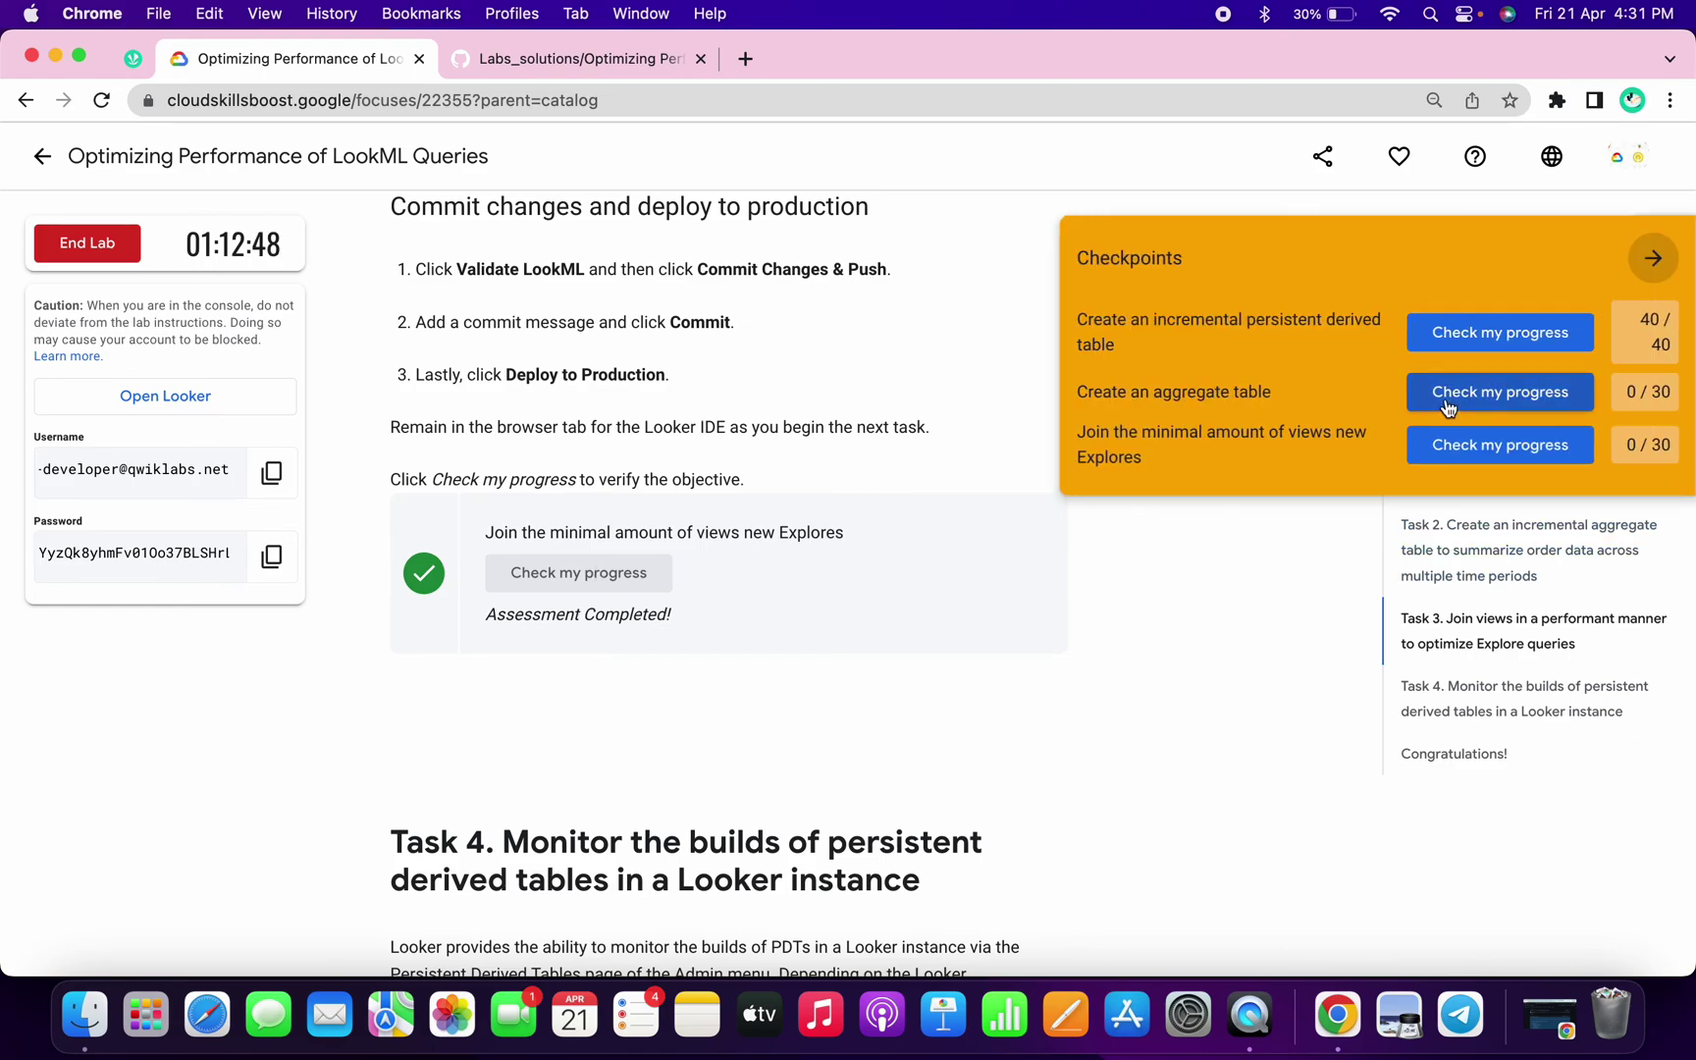
{"action": "left_click", "coordinate": [1478, 395]}
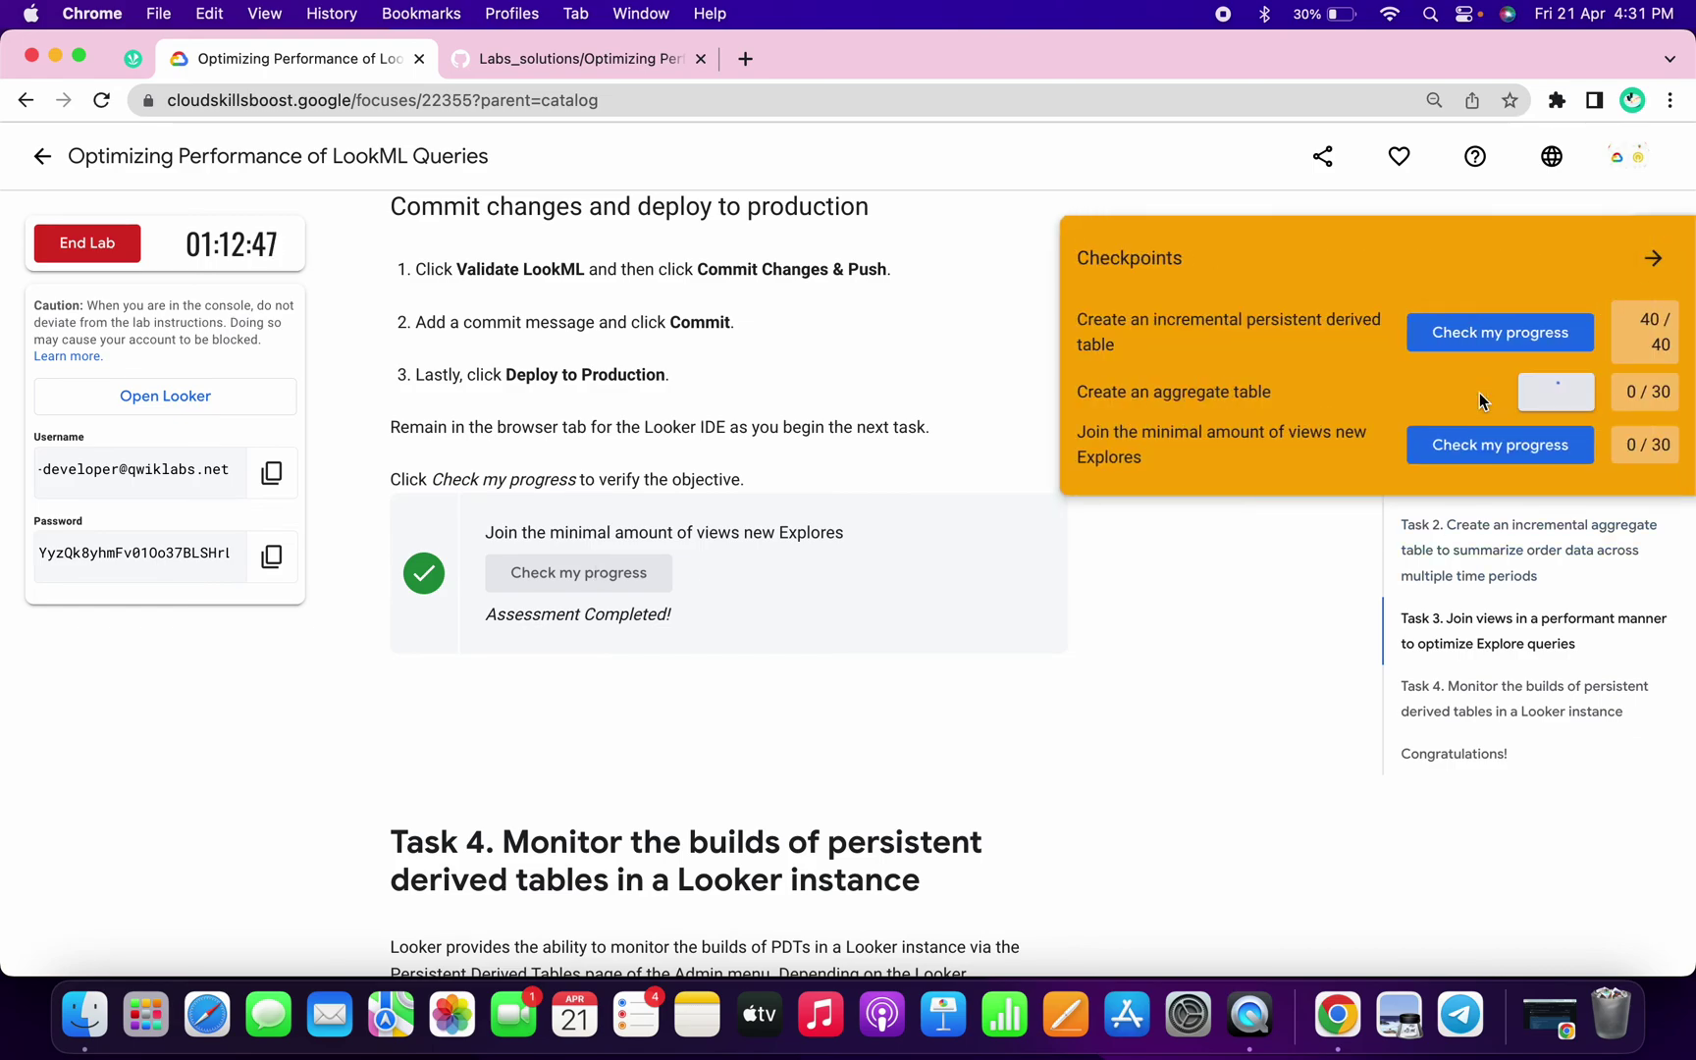
{"action": "left_click", "coordinate": [1504, 454]}
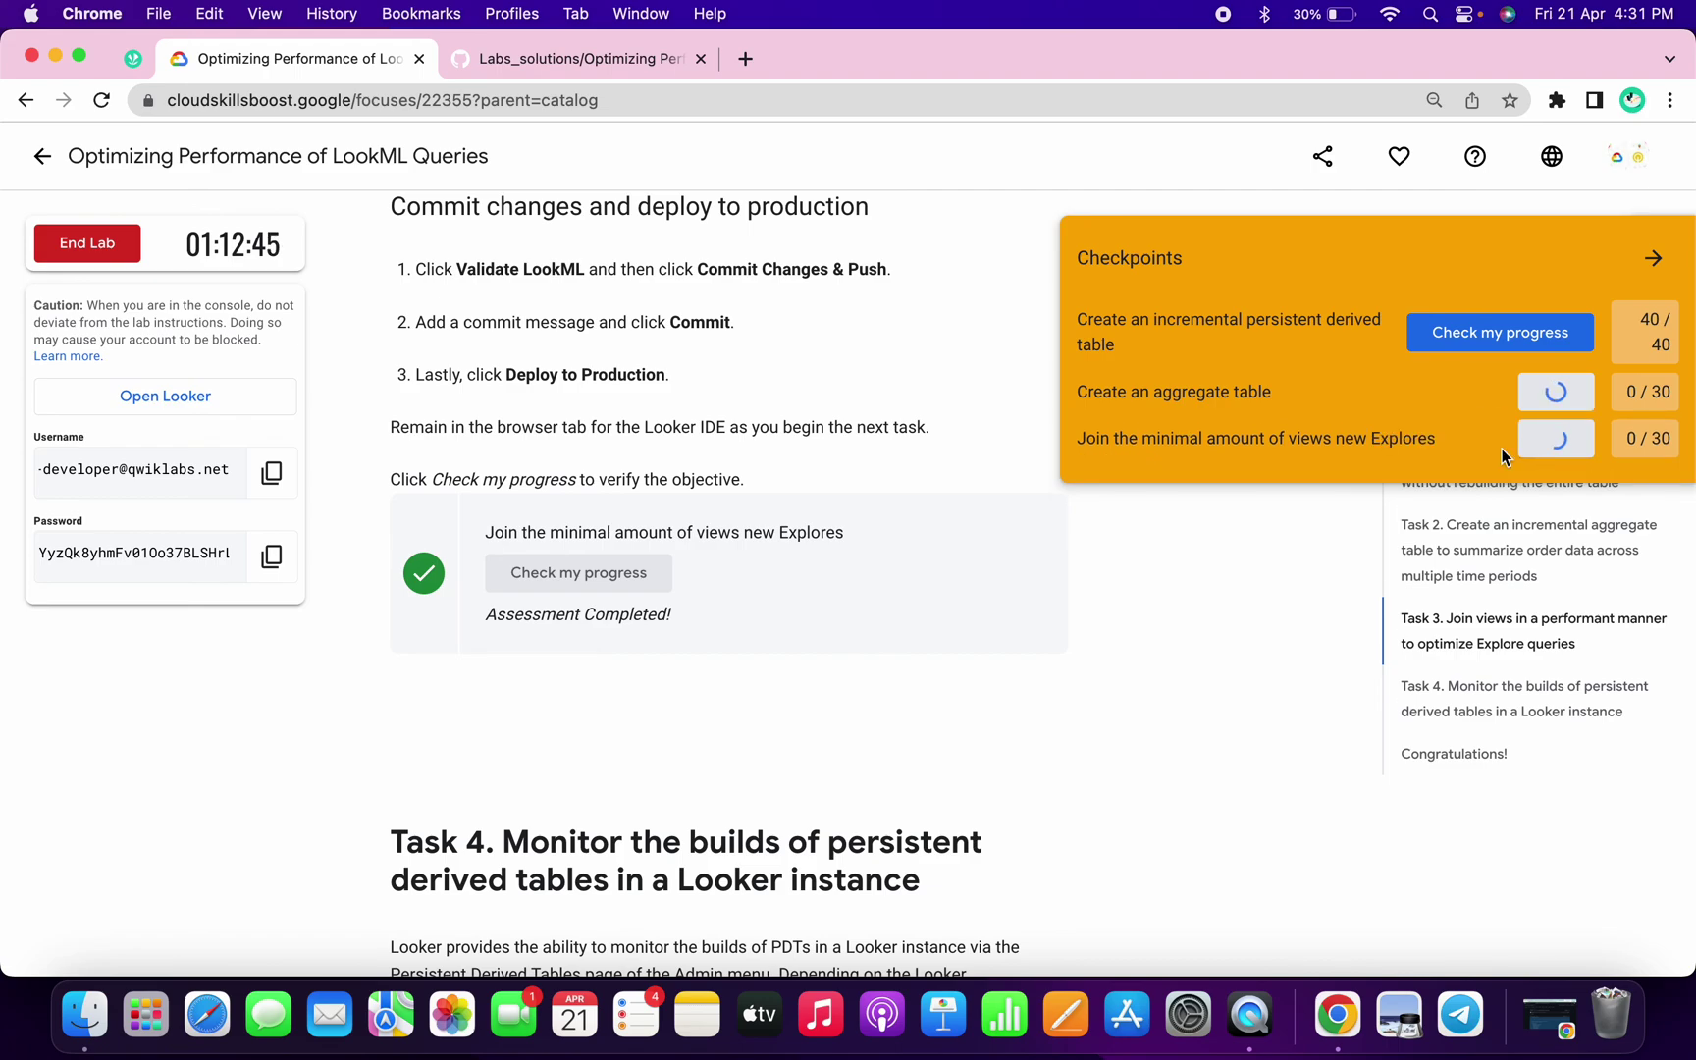
{"action": "left_click", "coordinate": [1656, 260]}
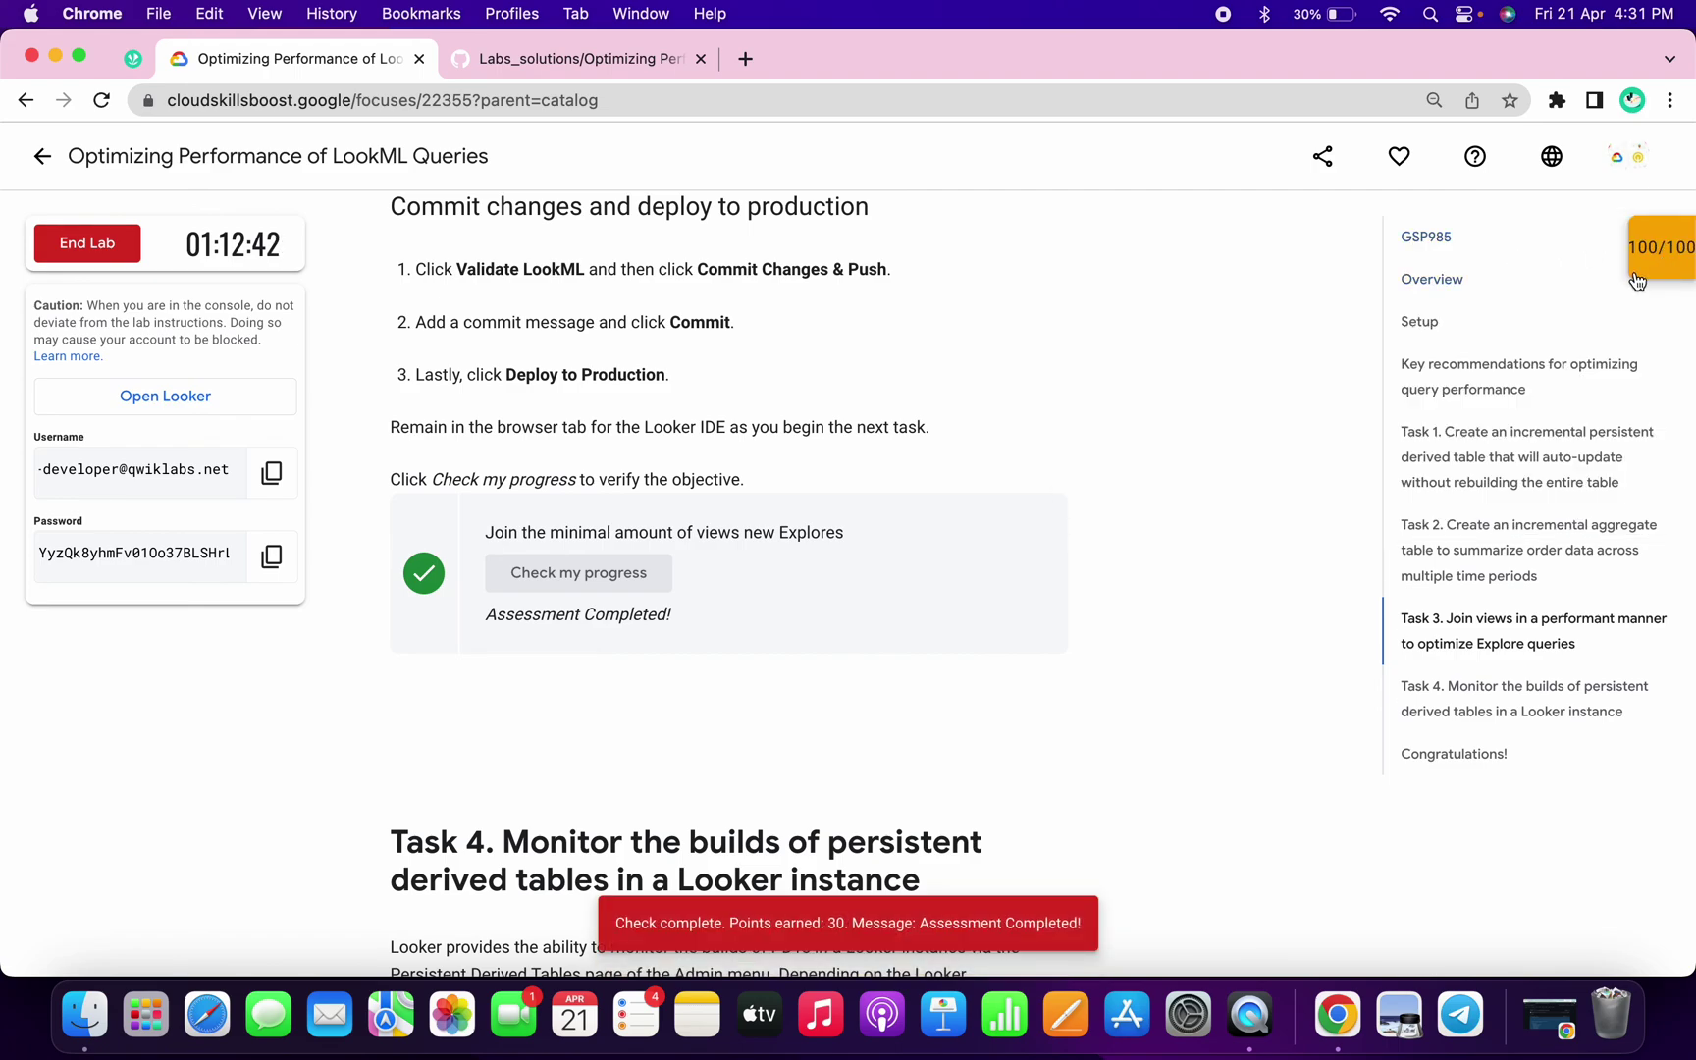